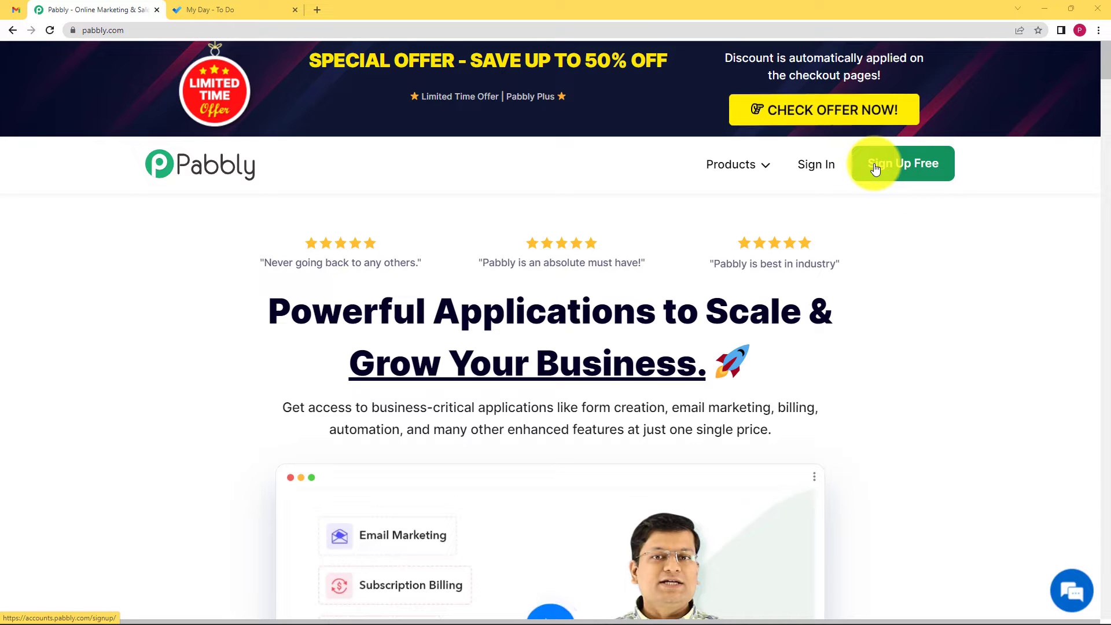
Sign in to the Pabbly account and open Pabbly Connect from the list of apps.
{"action": "left_click", "coordinate": [822, 174]}
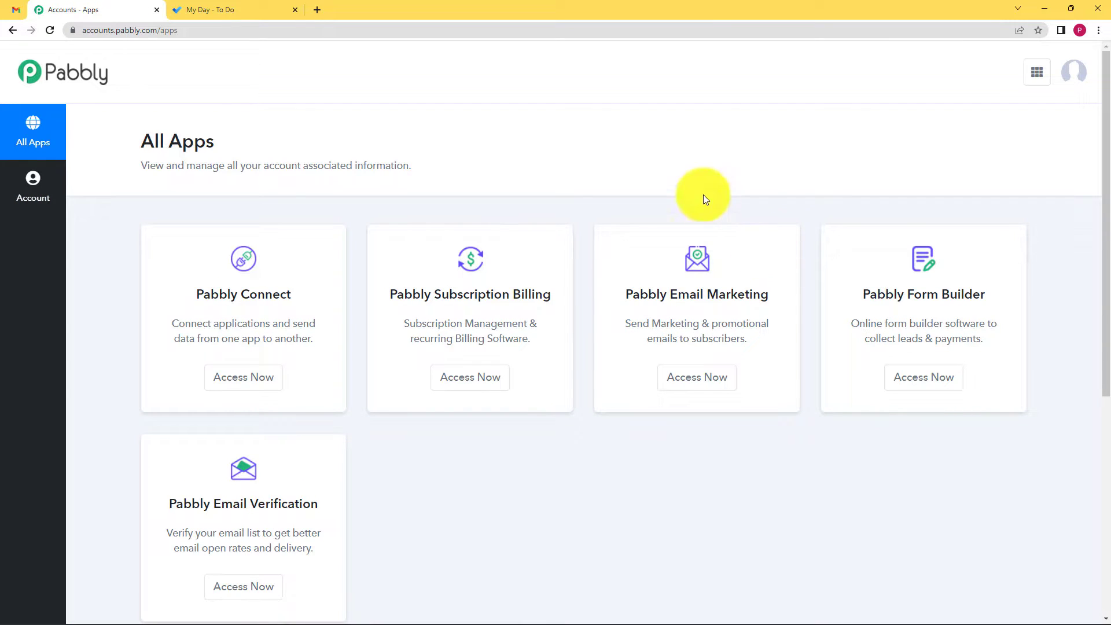
{"action": "left_click_drag", "start_coordinate": [198, 297], "coordinate": [296, 298]}
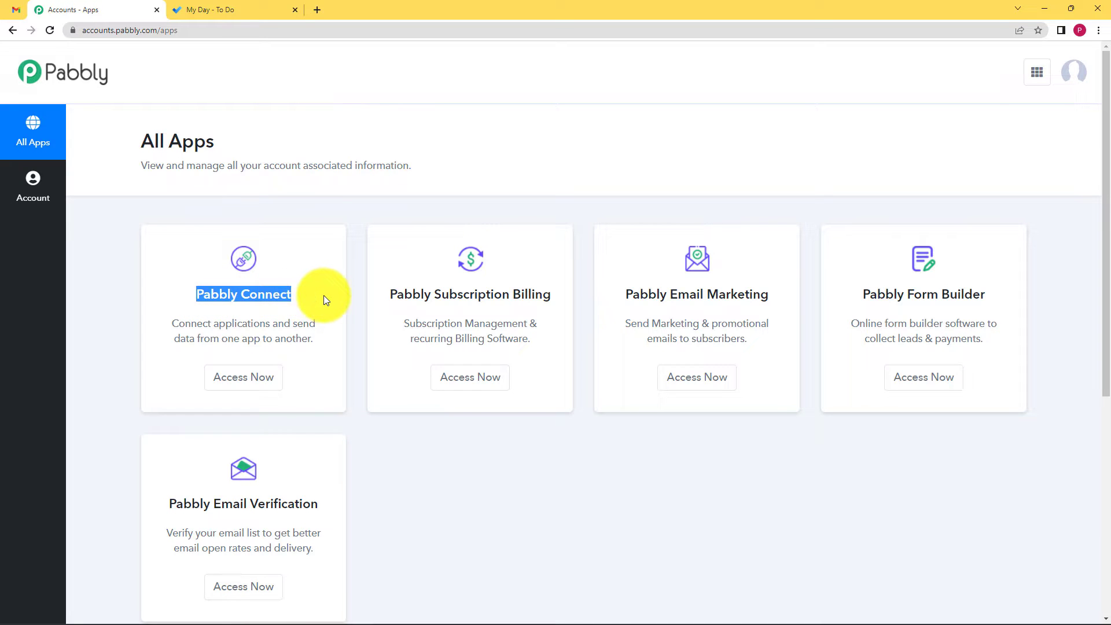
{"action": "left_click", "coordinate": [219, 7]}
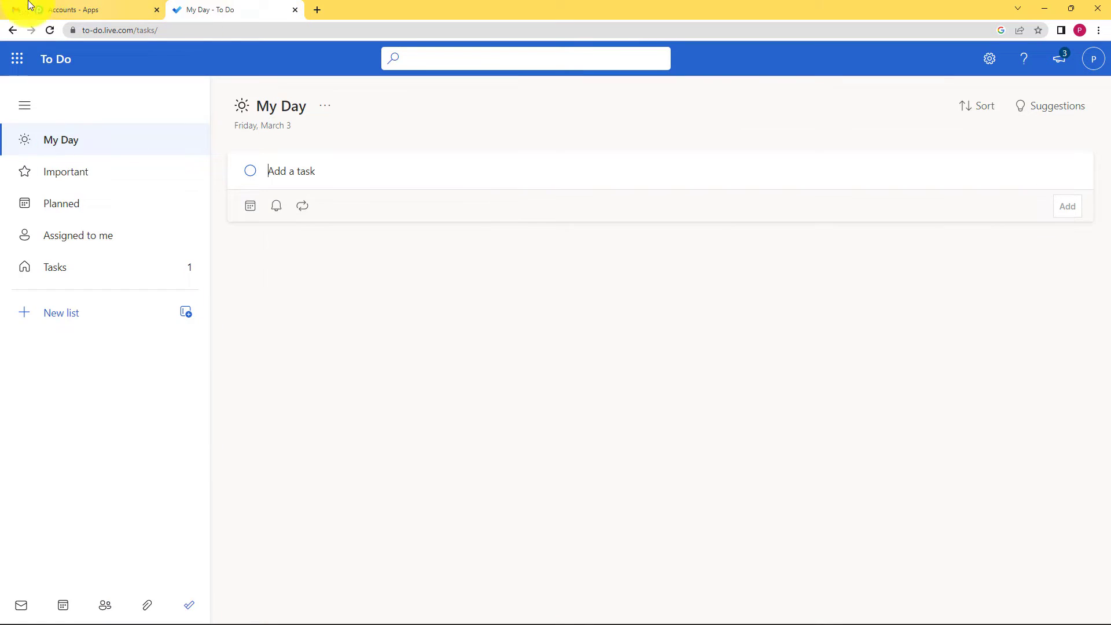
{"action": "left_click", "coordinate": [8, 7]}
{"action": "left_click", "coordinate": [73, 9]}
{"action": "left_click", "coordinate": [247, 308]}
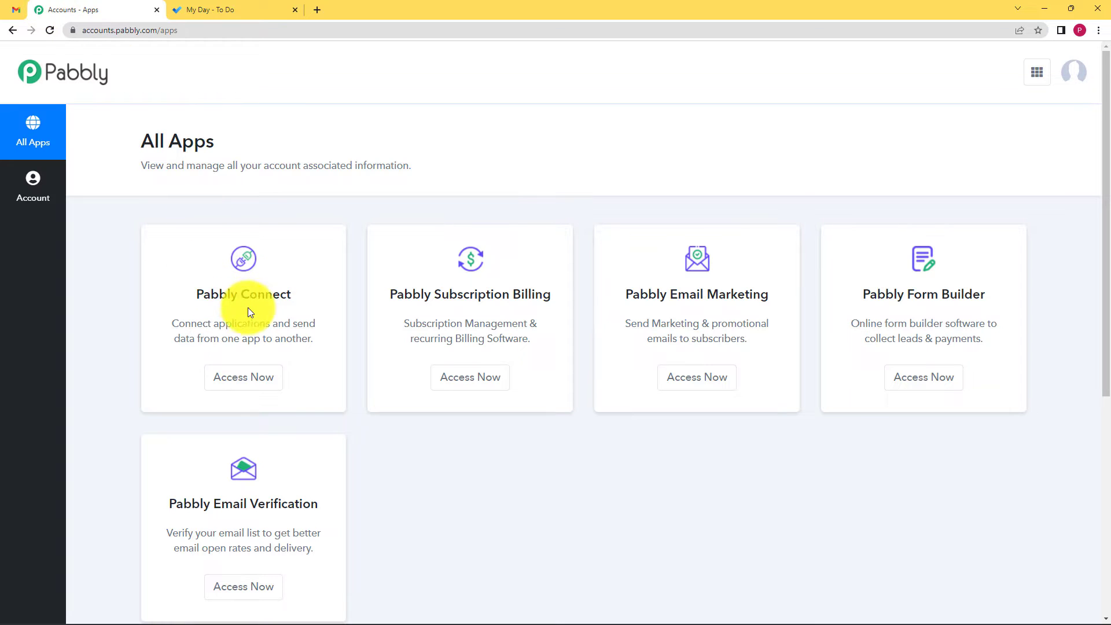
{"action": "left_click", "coordinate": [275, 384]}
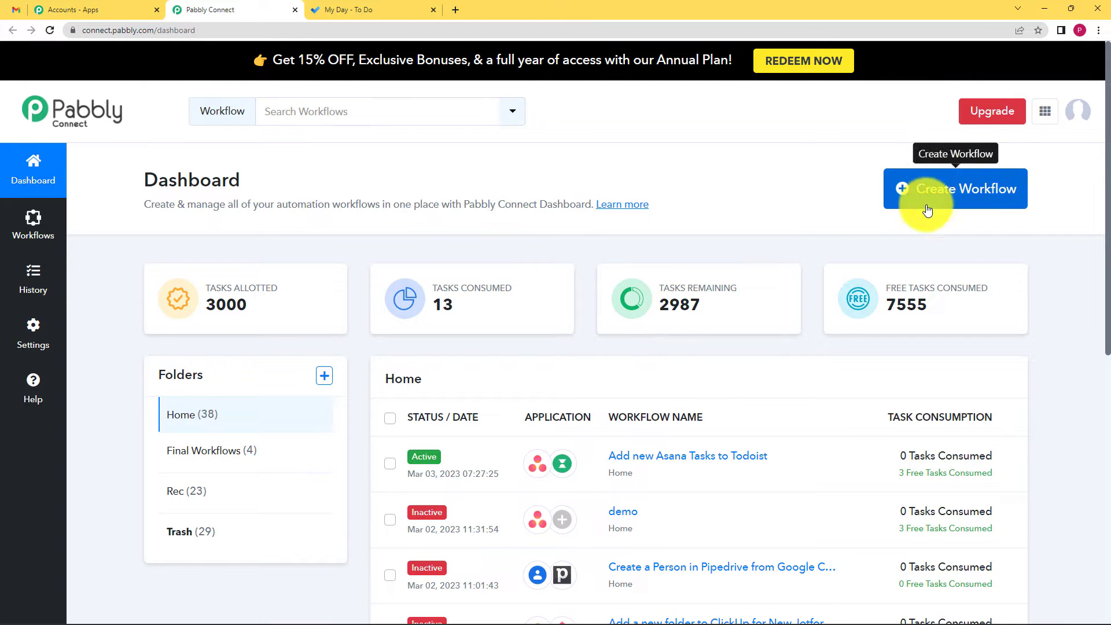
Create a workflow named "Add tasks to Microsoft To Do from Gmail".
{"action": "left_click", "coordinate": [978, 204]}
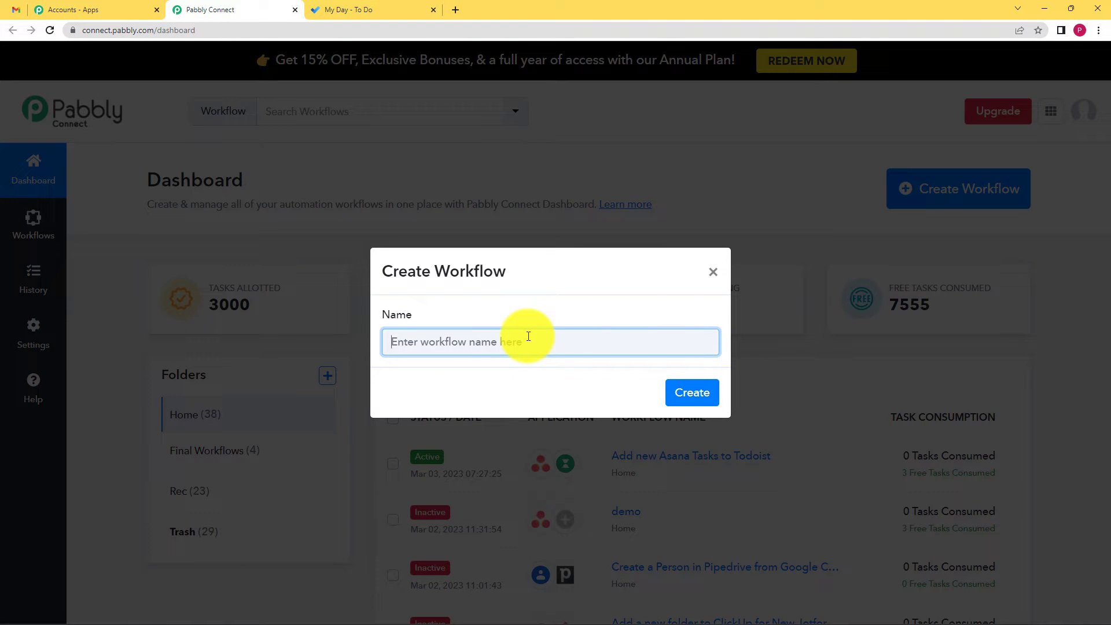
{"action": "type", "text": "Add"}
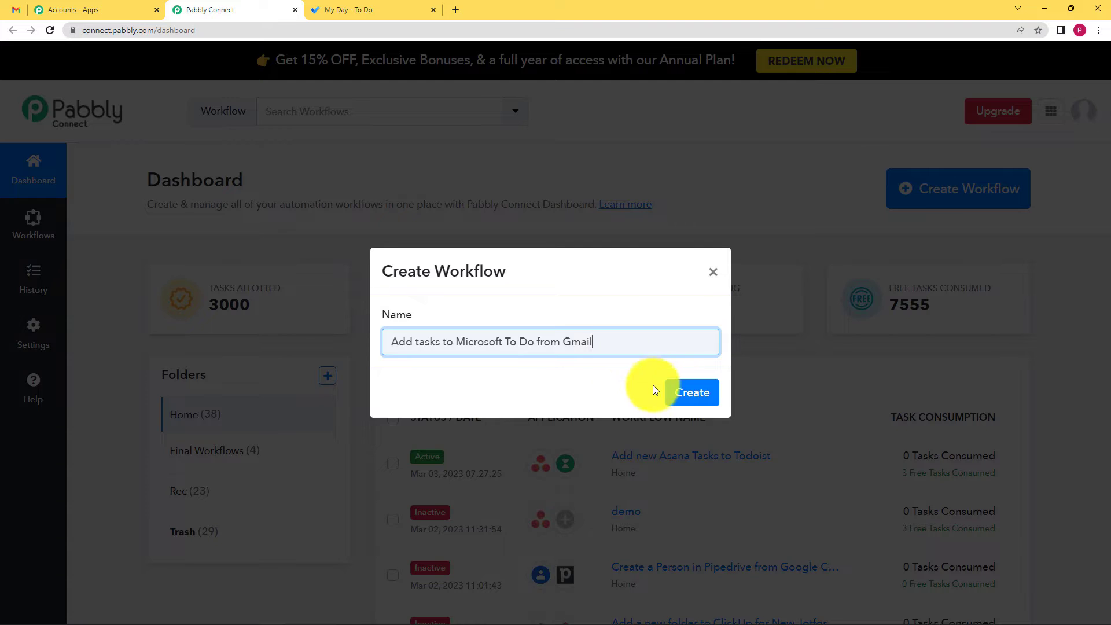
{"action": "left_click", "coordinate": [698, 394]}
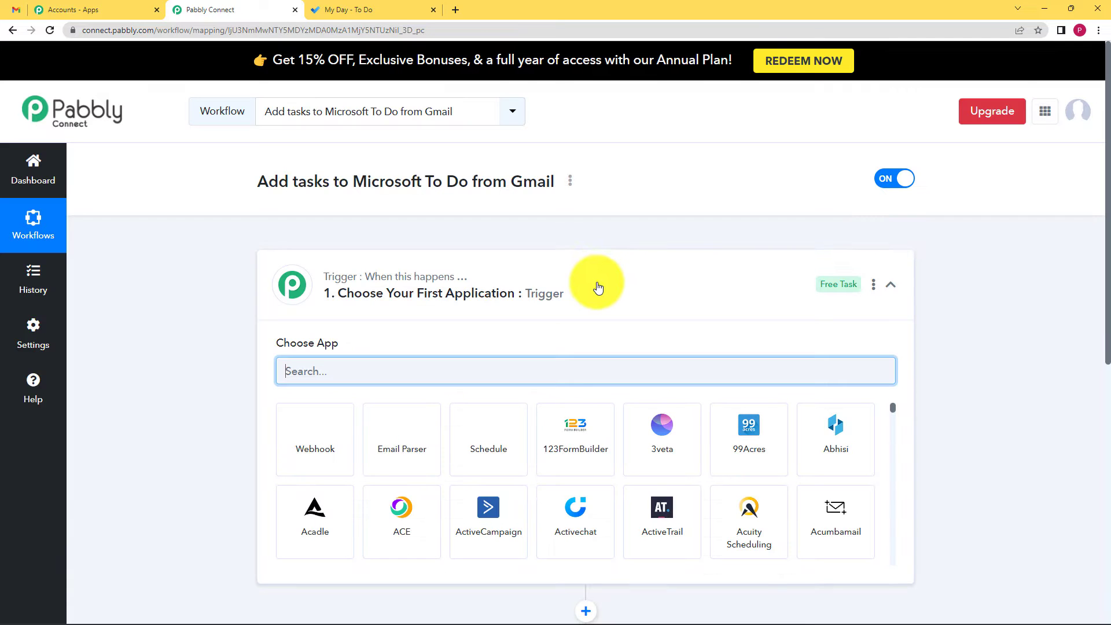
{"action": "left_click", "coordinate": [597, 283]}
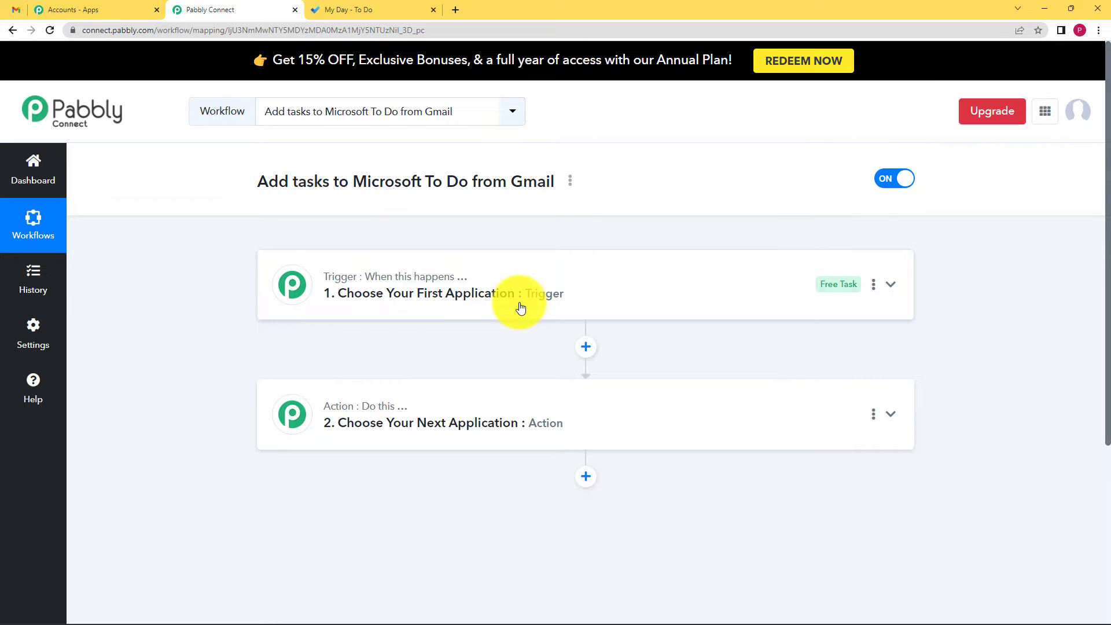
{"action": "left_click", "coordinate": [471, 294]}
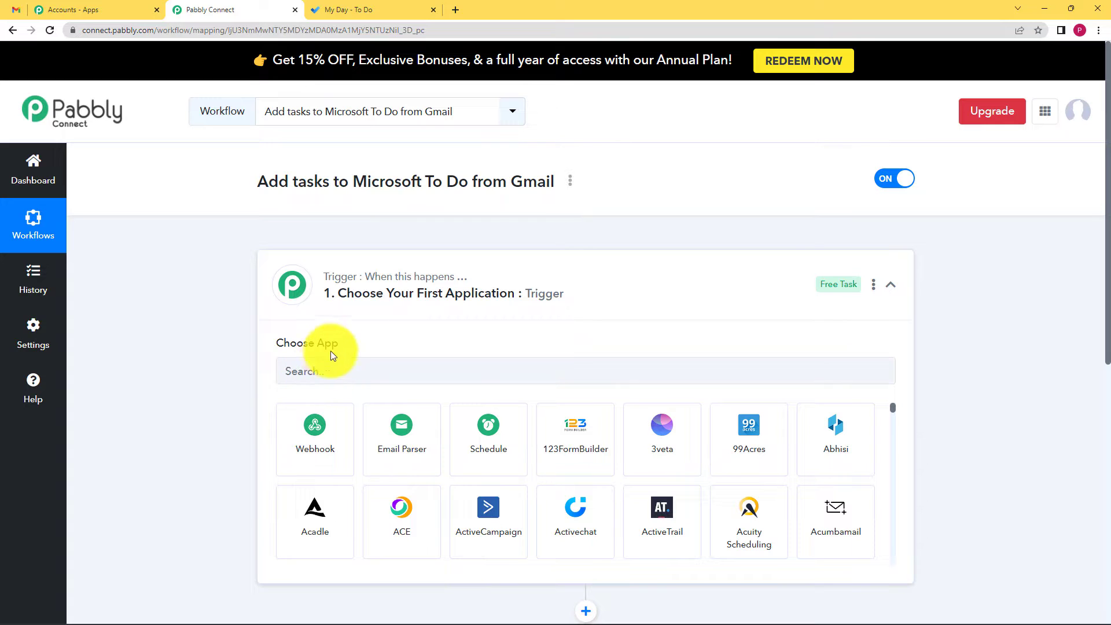
{"action": "left_click", "coordinate": [375, 281]}
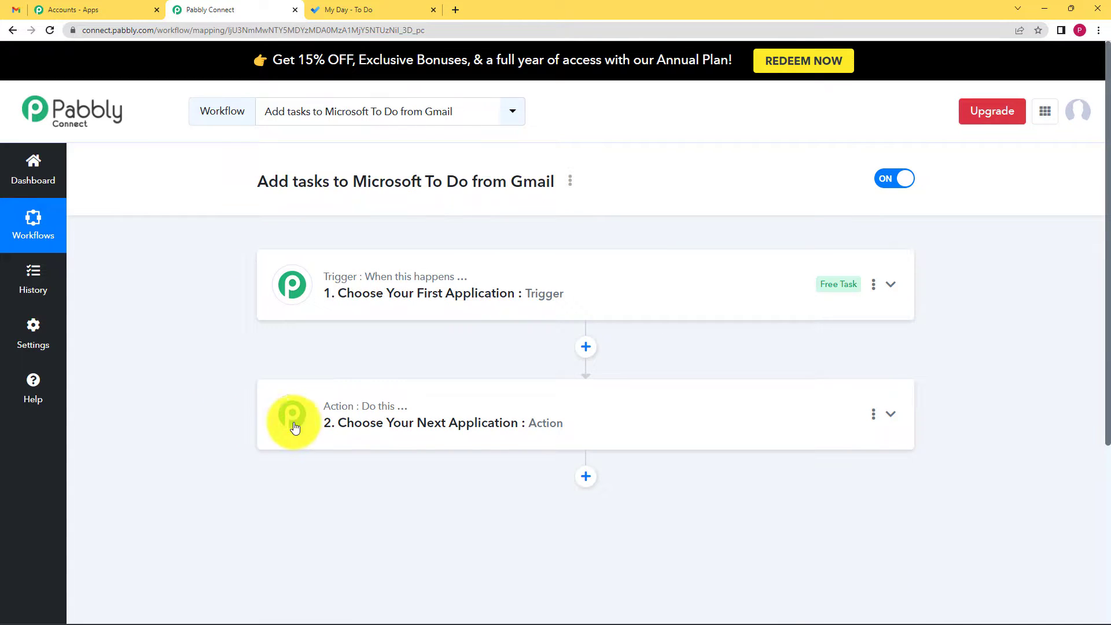
{"action": "left_click", "coordinate": [389, 416]}
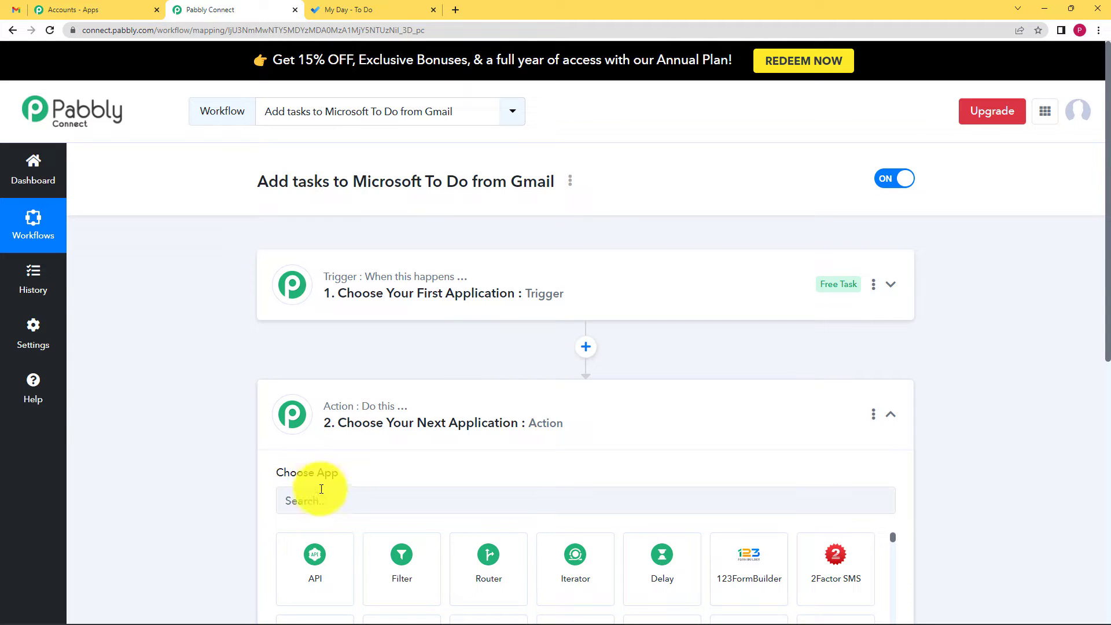
{"action": "left_click", "coordinate": [368, 434]}
Choose Email Parser by Pabbly as the workflow's trigger application.
{"action": "left_click", "coordinate": [550, 278]}
{"action": "left_click", "coordinate": [544, 364]}
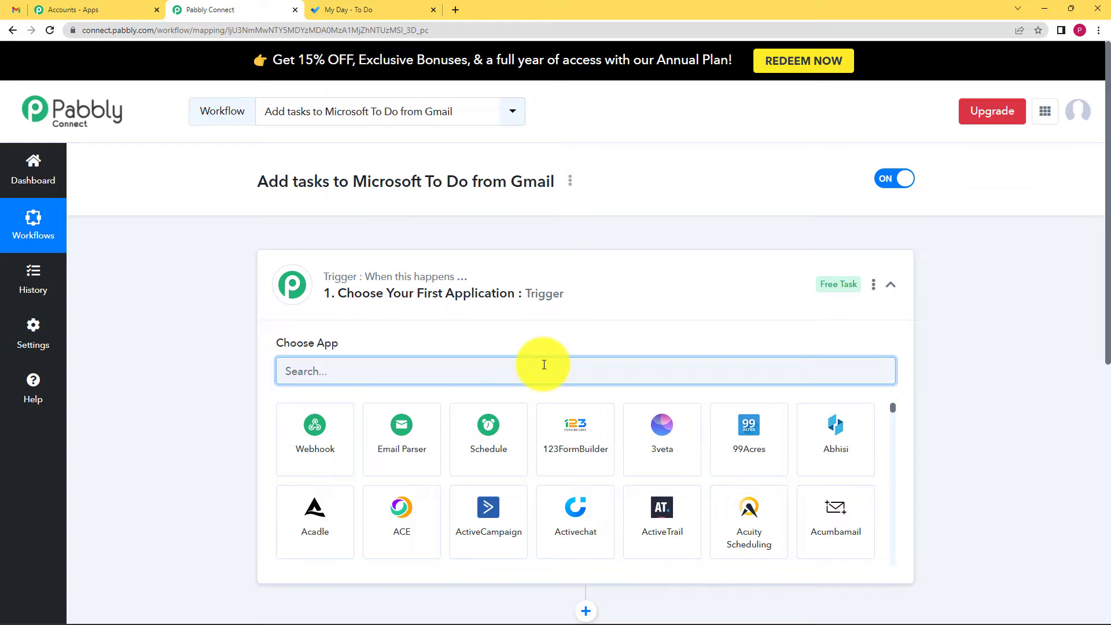
{"action": "type", "text": "Email"}
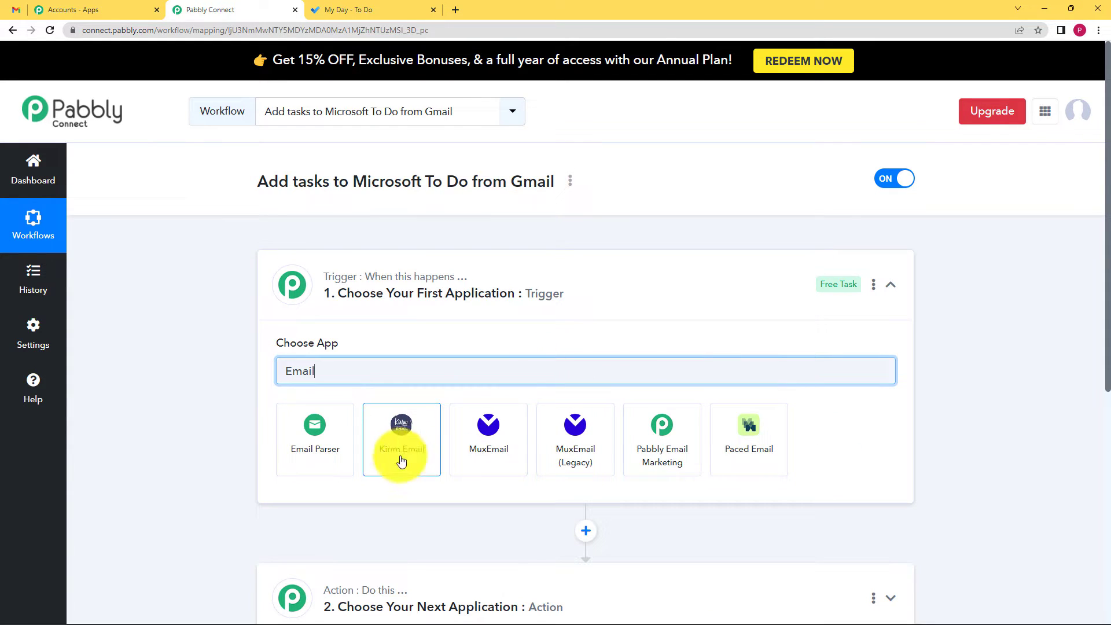
{"action": "left_click", "coordinate": [316, 444]}
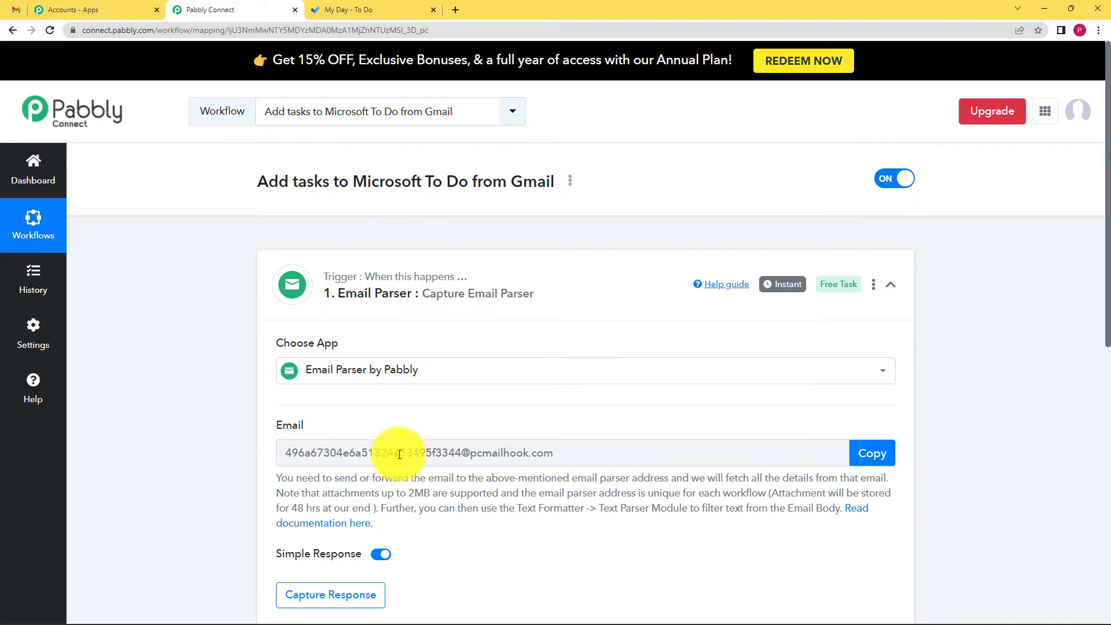
Copy the email parser address generated for the trigger.
{"action": "scroll", "coordinate": [211, 357], "scroll_direction": "down", "scroll_amount": 2}
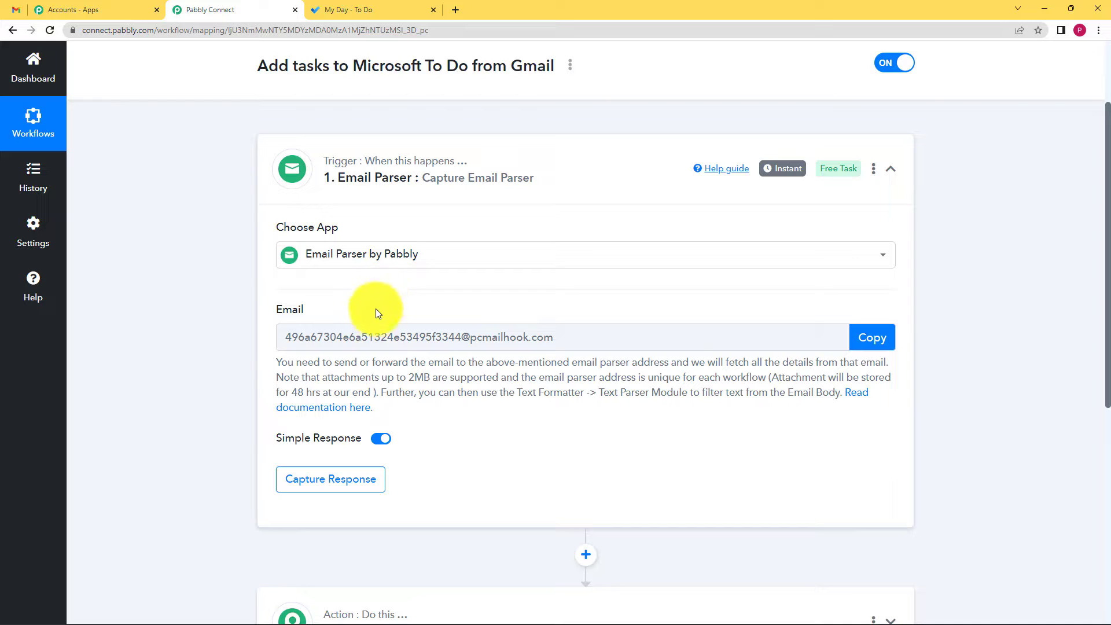
{"action": "left_click_drag", "start_coordinate": [282, 337], "coordinate": [563, 341]}
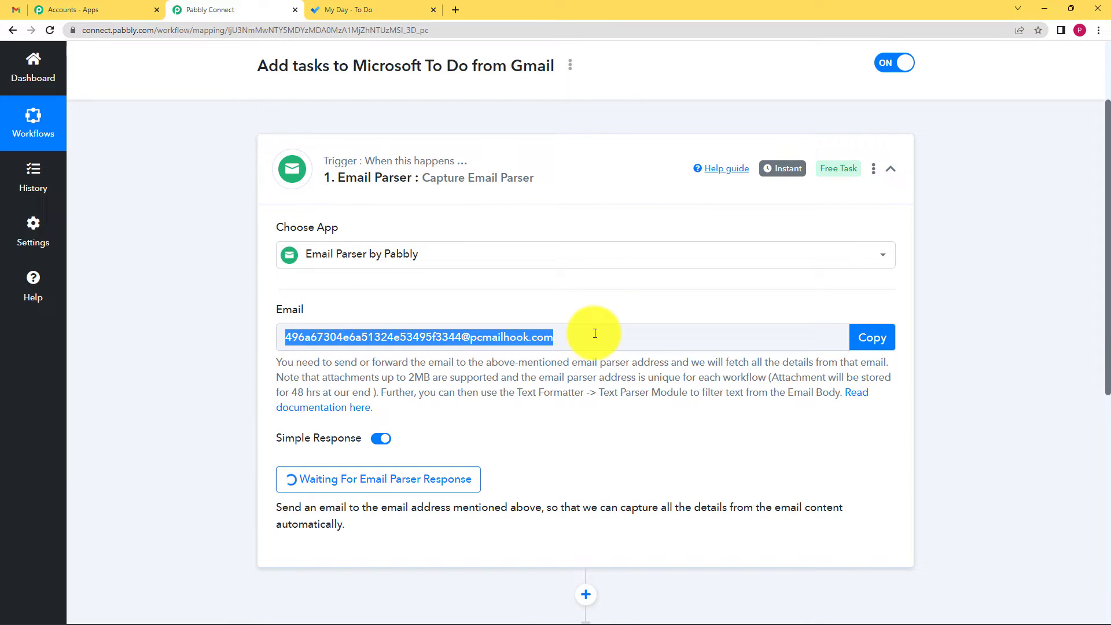
{"action": "left_click", "coordinate": [877, 341]}
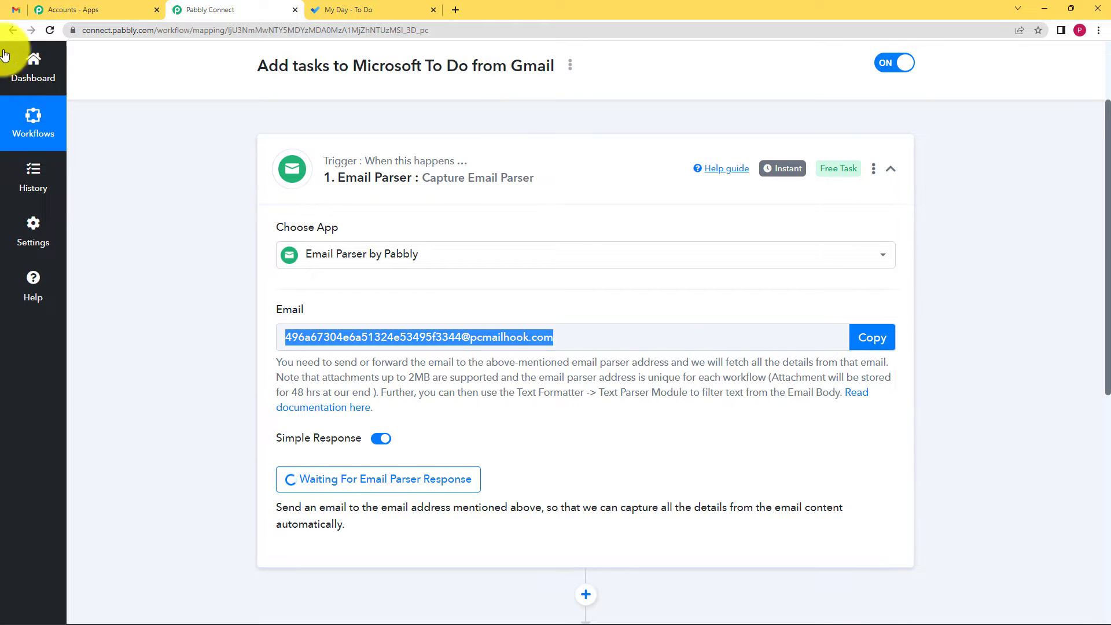
Switch to Gmail, open the Forwarding and POP/IMAP settings and dismiss the desktop notifications prompt.
{"action": "left_click", "coordinate": [14, 12]}
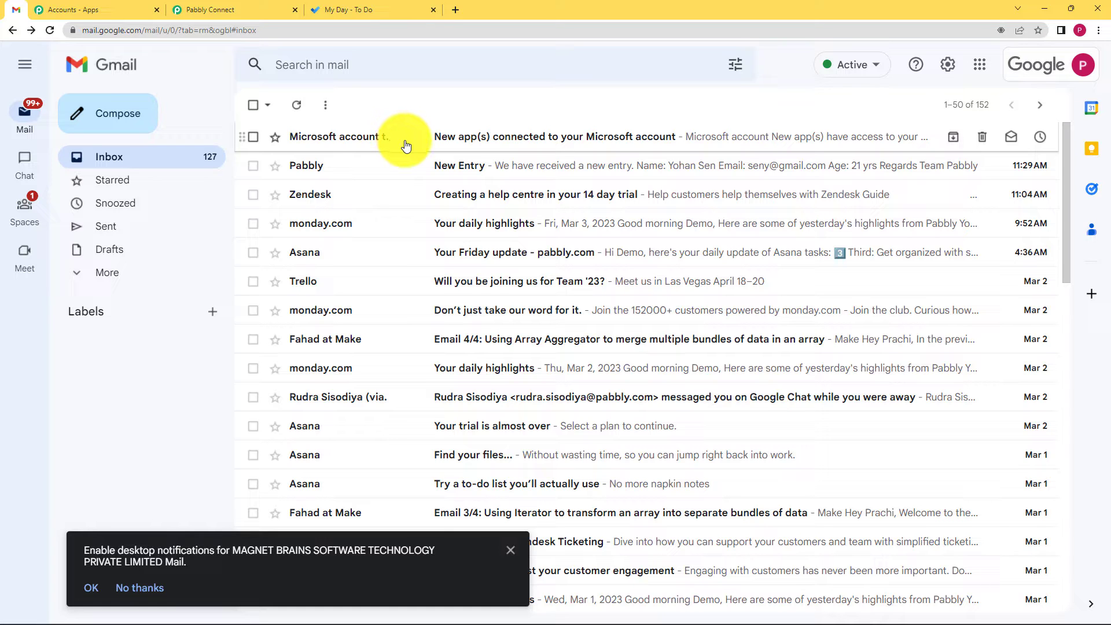
{"action": "left_click", "coordinate": [953, 74]}
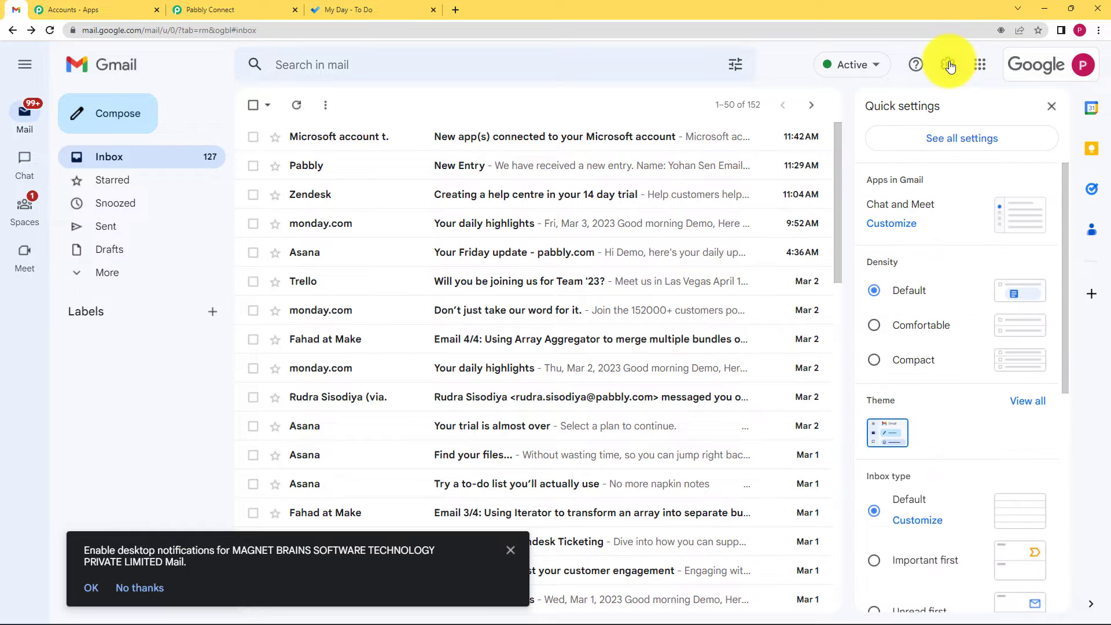
{"action": "left_click", "coordinate": [967, 137]}
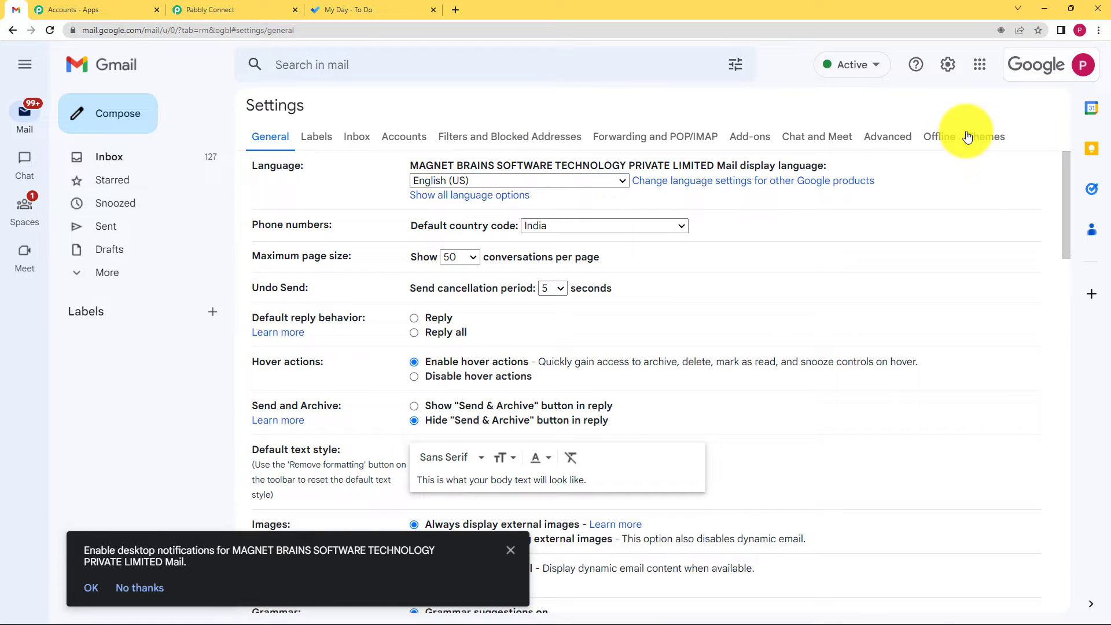
{"action": "left_click", "coordinate": [626, 145]}
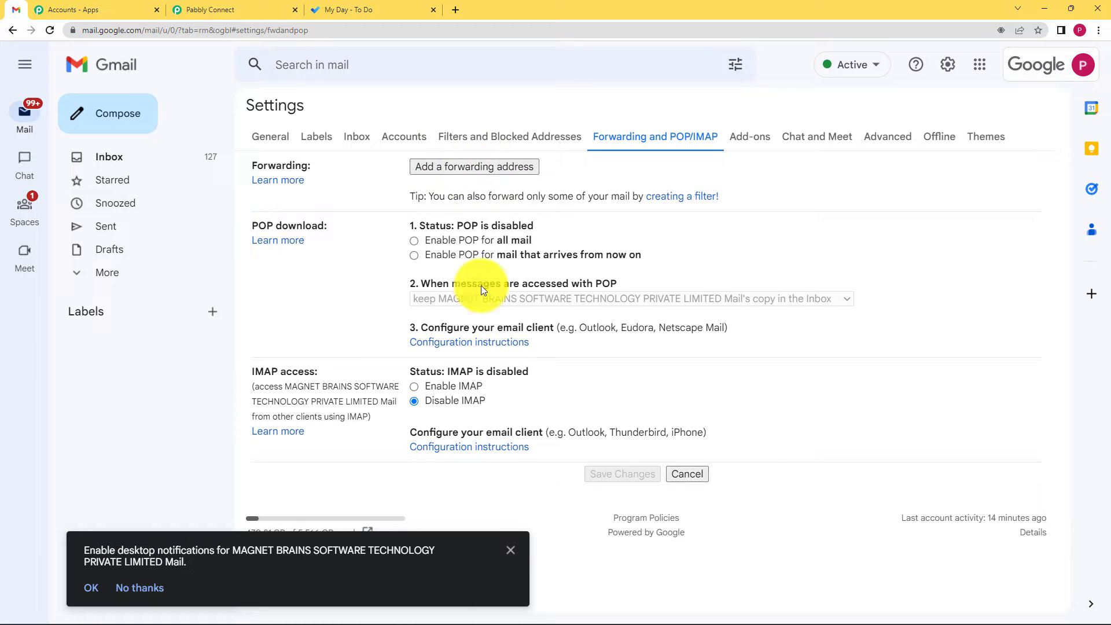
{"action": "left_click", "coordinate": [510, 550]}
Add the copied email parser address as a forwarding address and approve sending the confirmation code.
{"action": "left_click", "coordinate": [497, 170]}
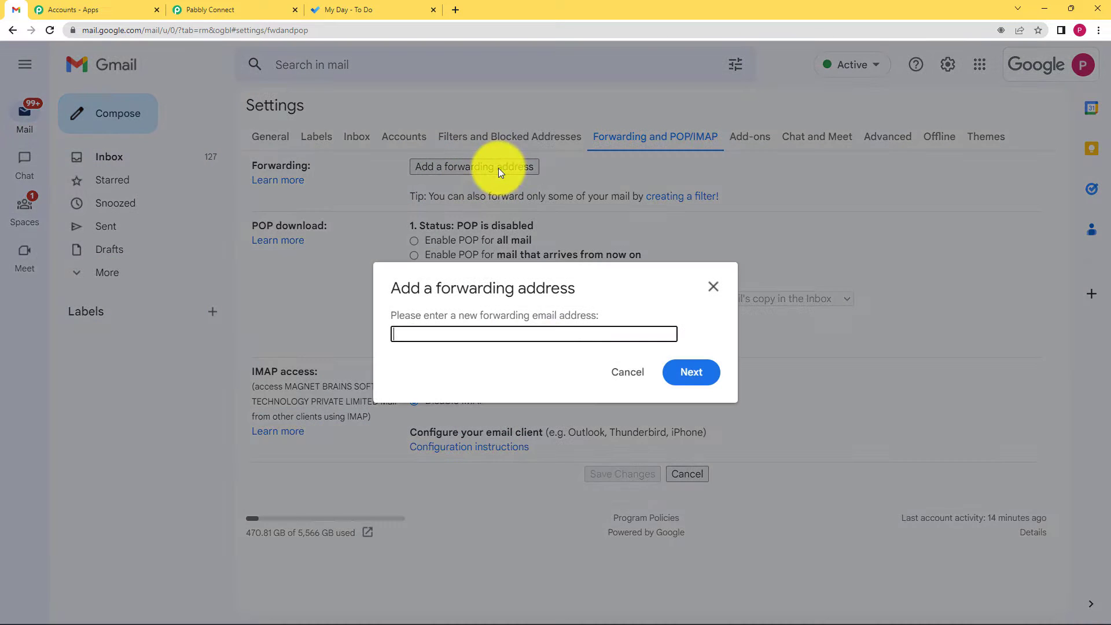
{"action": "key", "text": "ctrl+v"}
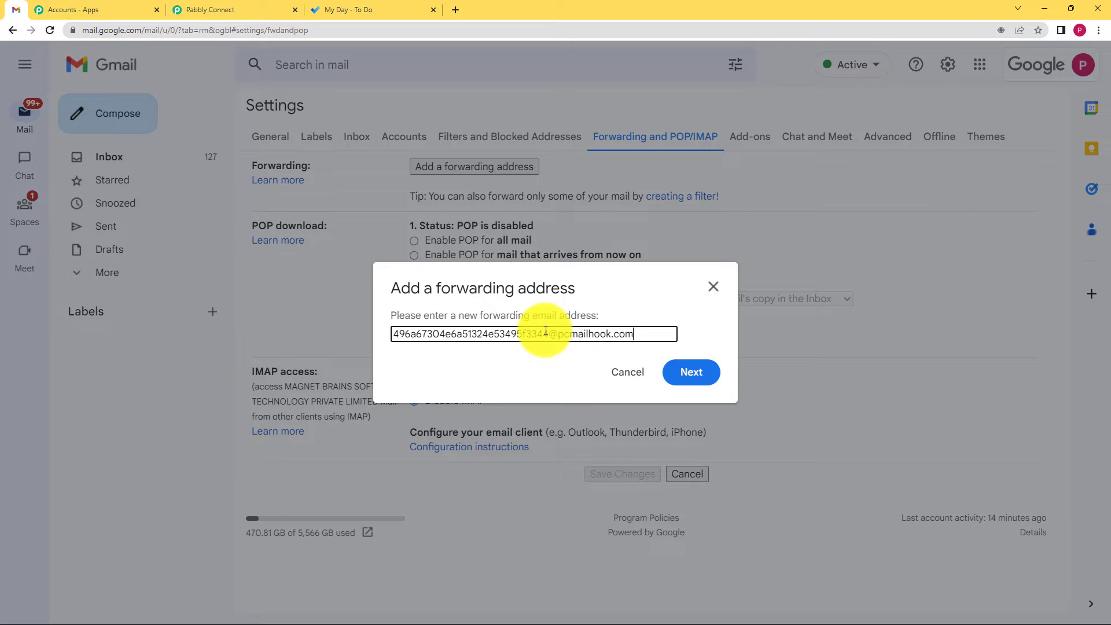
{"action": "left_click", "coordinate": [693, 372]}
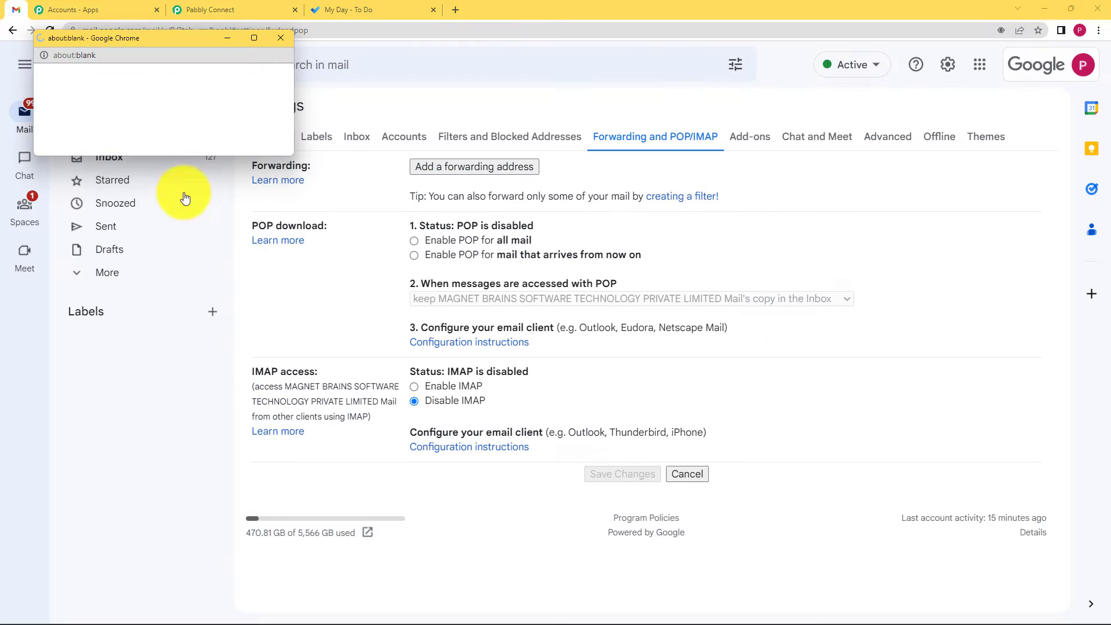
{"action": "left_click", "coordinate": [77, 120]}
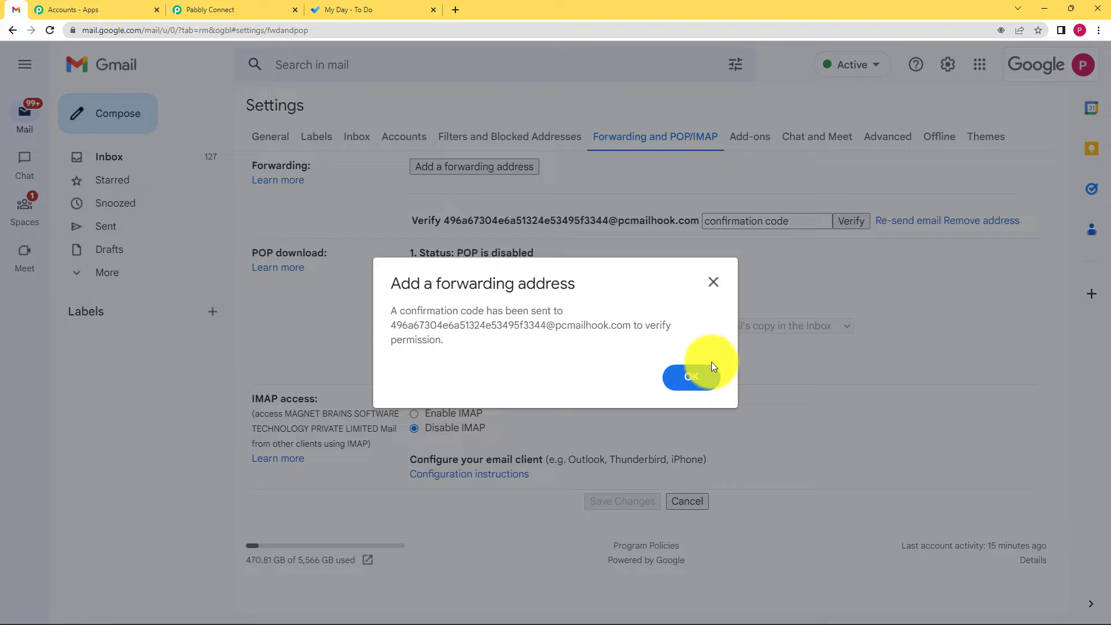
{"action": "left_click", "coordinate": [708, 371]}
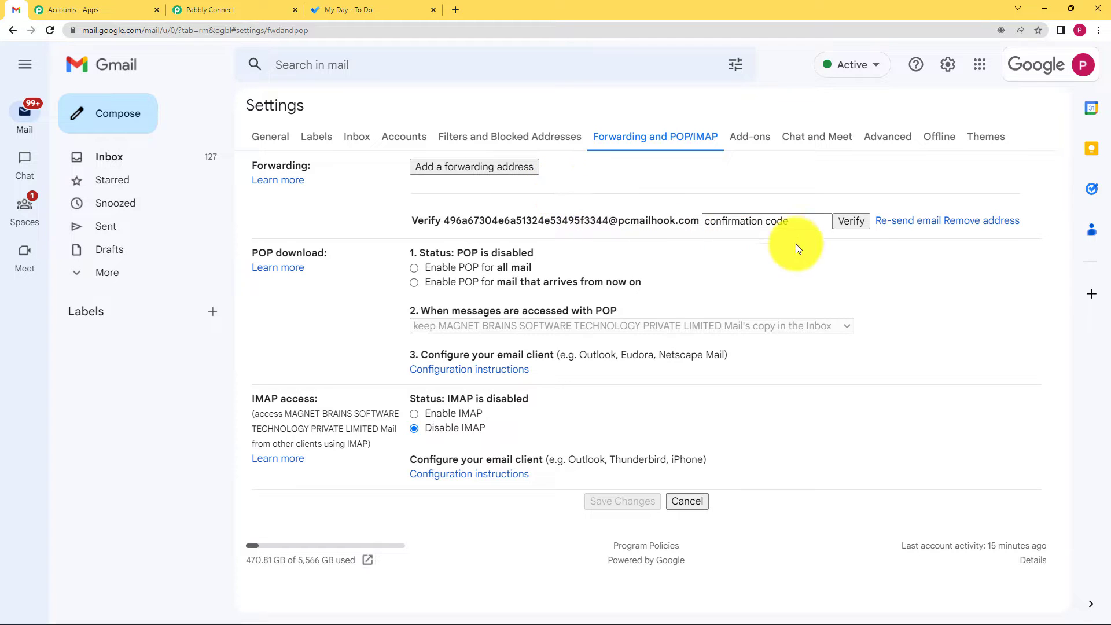
Switch to Pabbly Connect and copy the forwarding confirmation code from the Body Text of the captured email response.
{"action": "left_click", "coordinate": [794, 222]}
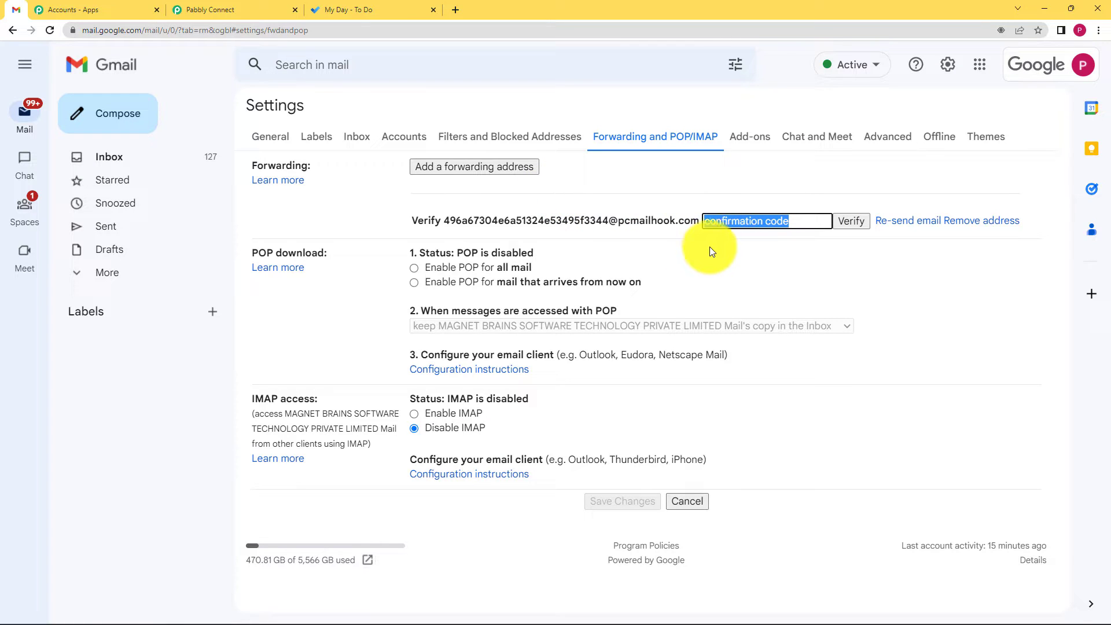
{"action": "left_click", "coordinate": [223, 9]}
{"action": "left_click", "coordinate": [221, 394]}
{"action": "scroll", "coordinate": [221, 394], "scroll_direction": "down", "scroll_amount": 1}
{"action": "scroll", "coordinate": [221, 394], "scroll_direction": "down", "scroll_amount": 4}
{"action": "scroll", "coordinate": [696, 369], "scroll_direction": "down", "scroll_amount": 5}
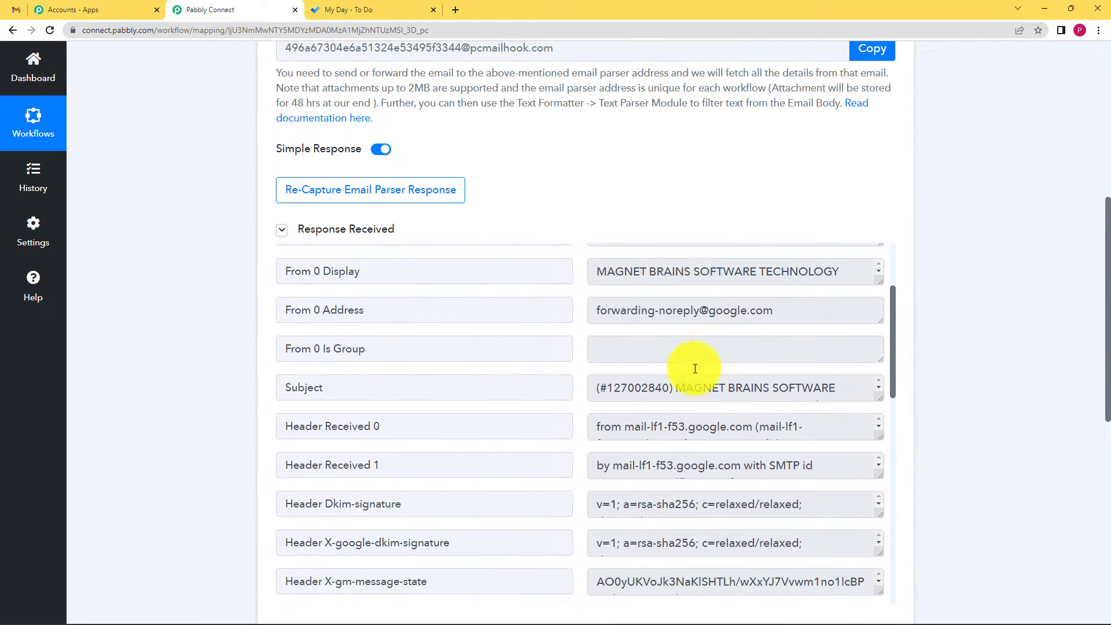
{"action": "scroll", "coordinate": [695, 369], "scroll_direction": "down", "scroll_amount": 9}
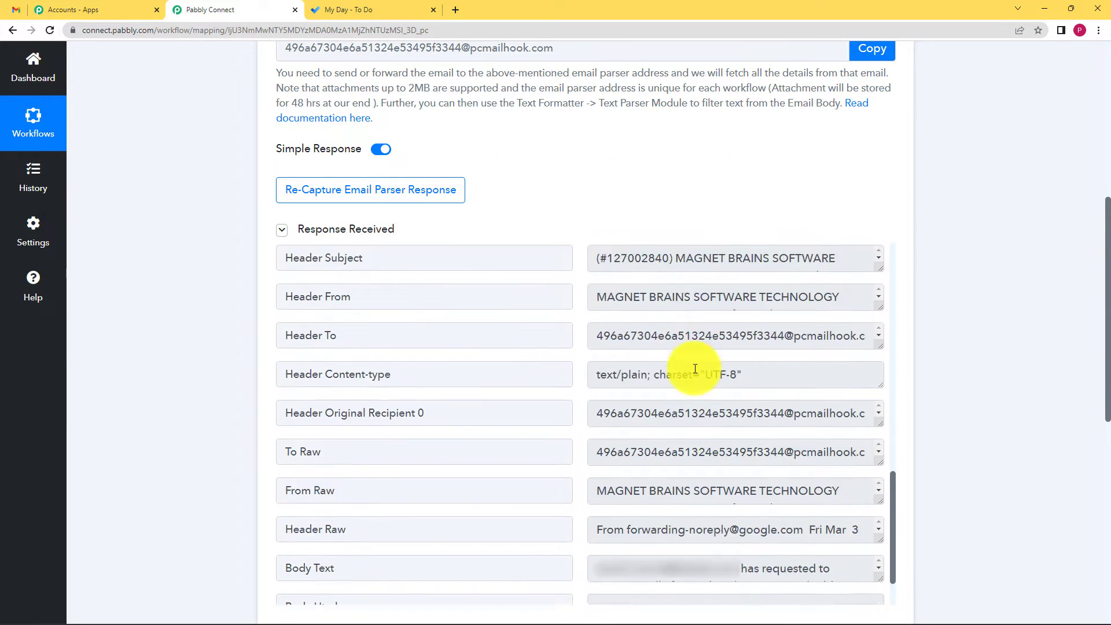
{"action": "left_click_drag", "start_coordinate": [334, 503], "coordinate": [265, 511]}
{"action": "scroll", "coordinate": [266, 510], "scroll_direction": "down", "scroll_amount": 1}
{"action": "left_click_drag", "start_coordinate": [882, 455], "coordinate": [886, 526]}
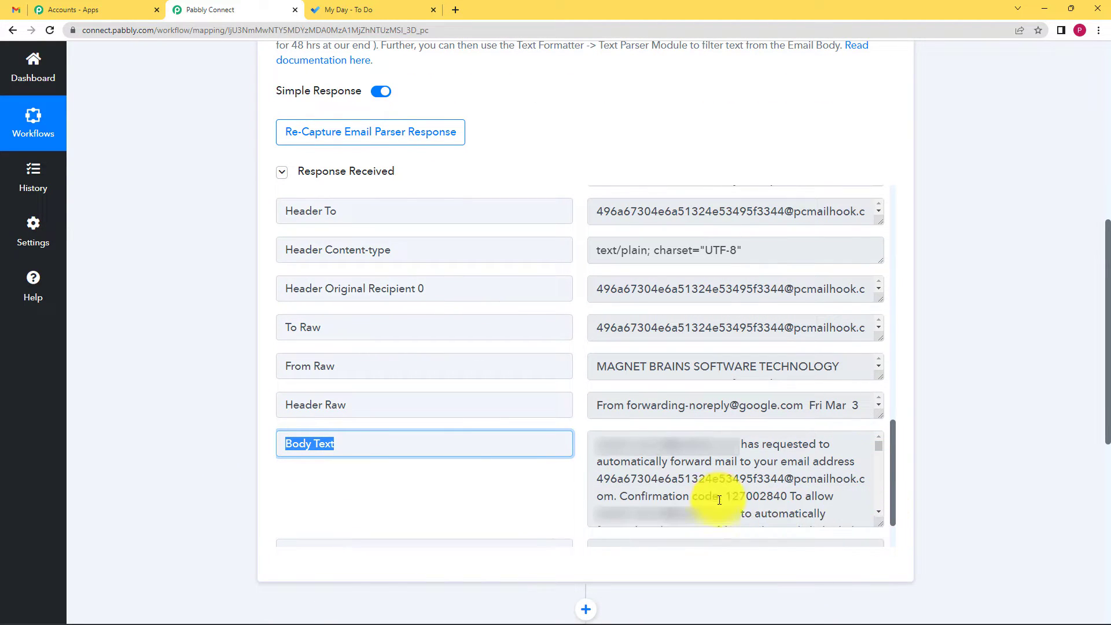
{"action": "left_click_drag", "start_coordinate": [725, 496], "coordinate": [789, 497]}
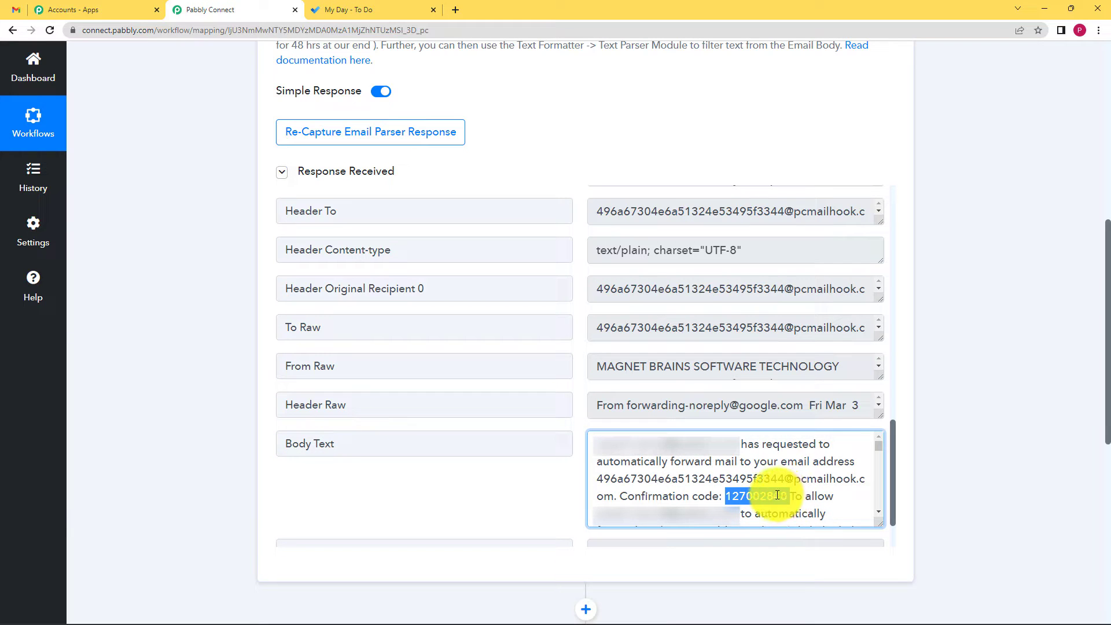
{"action": "right_click", "coordinate": [777, 496]}
{"action": "left_click", "coordinate": [798, 507]}
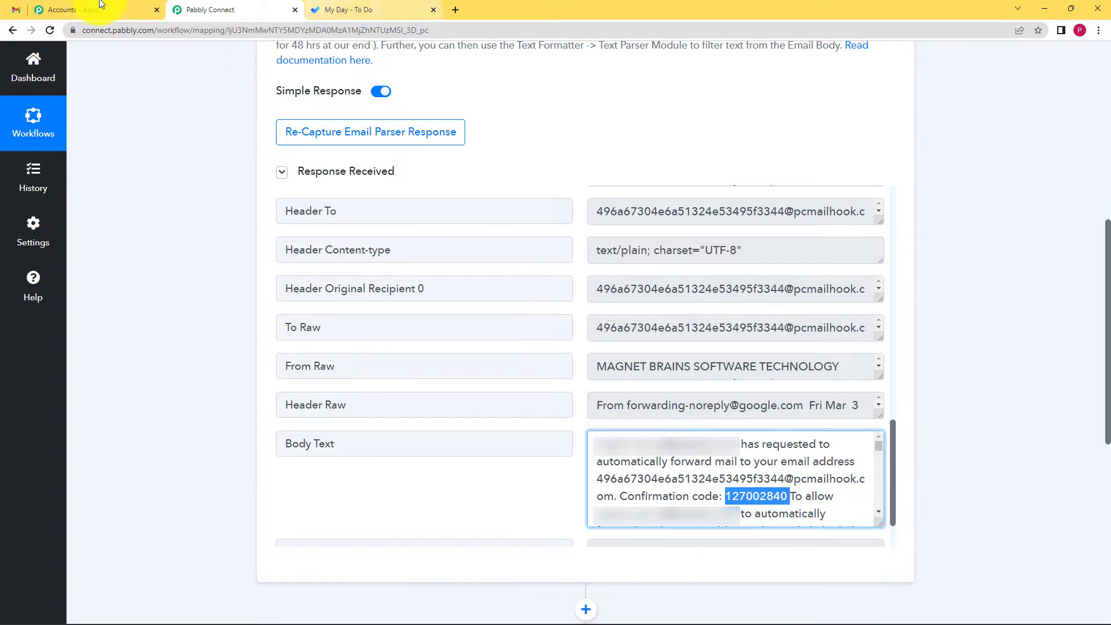
Switch to Gmail, verify the forwarding address with the copied confirmation code, and return to the inbox.
{"action": "left_click", "coordinate": [16, 10]}
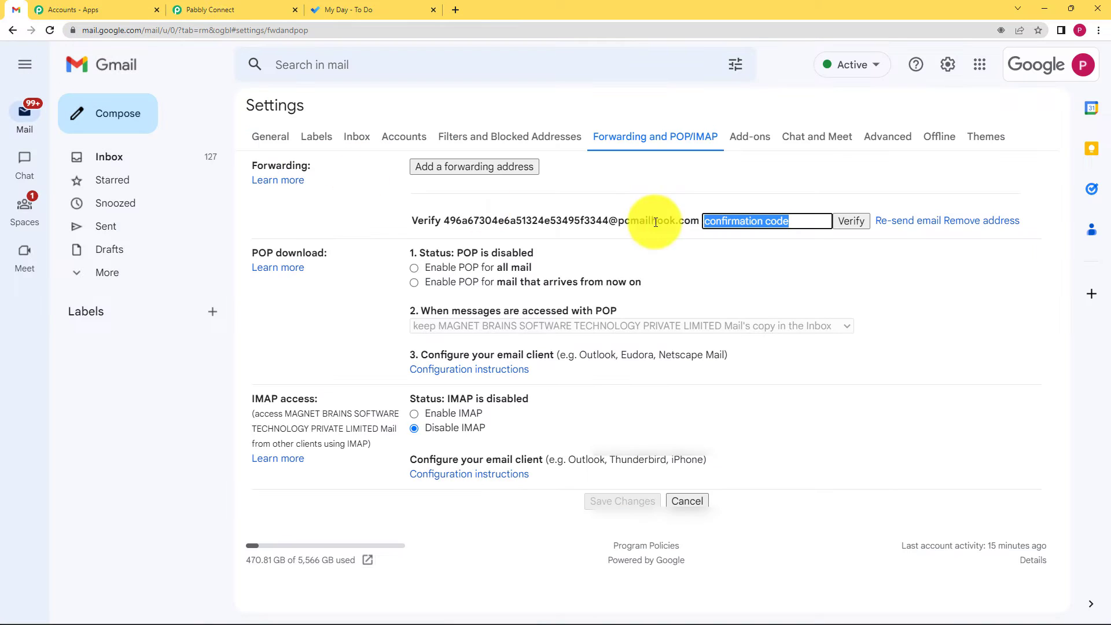
{"action": "left_click", "coordinate": [792, 221]}
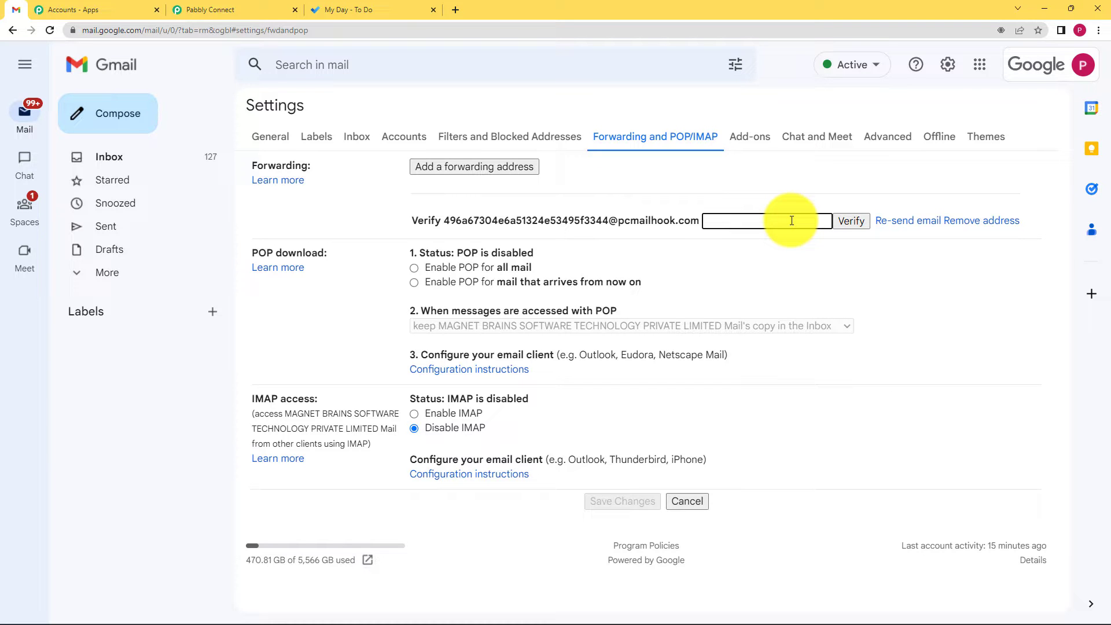
{"action": "right_click", "coordinate": [792, 221]}
{"action": "left_click", "coordinate": [832, 312]}
{"action": "left_click", "coordinate": [846, 220]}
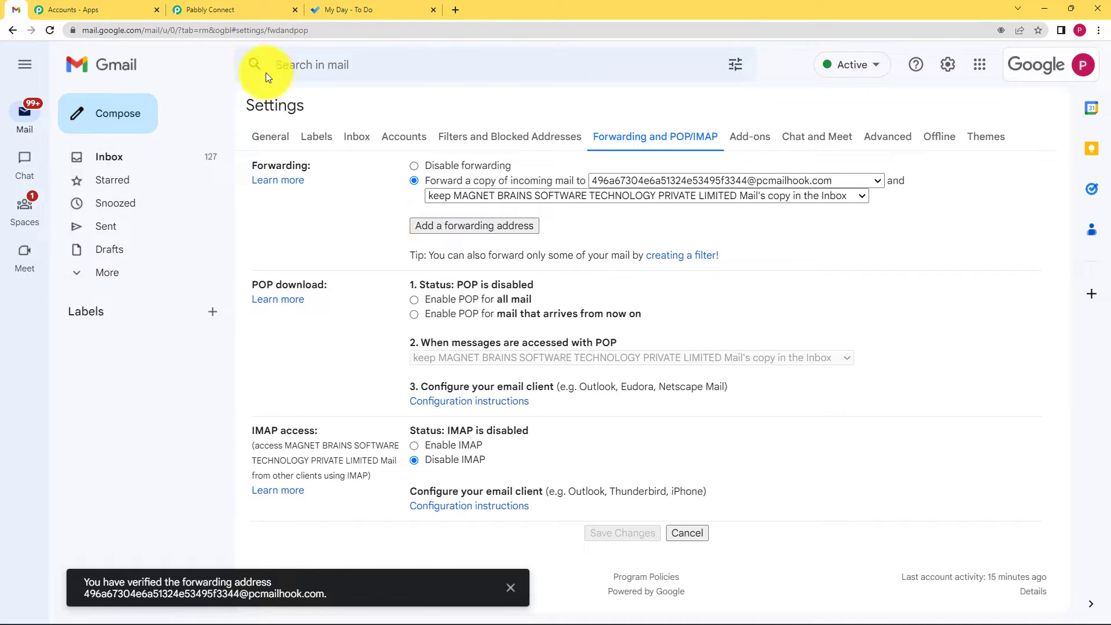
{"action": "left_click", "coordinate": [16, 34]}
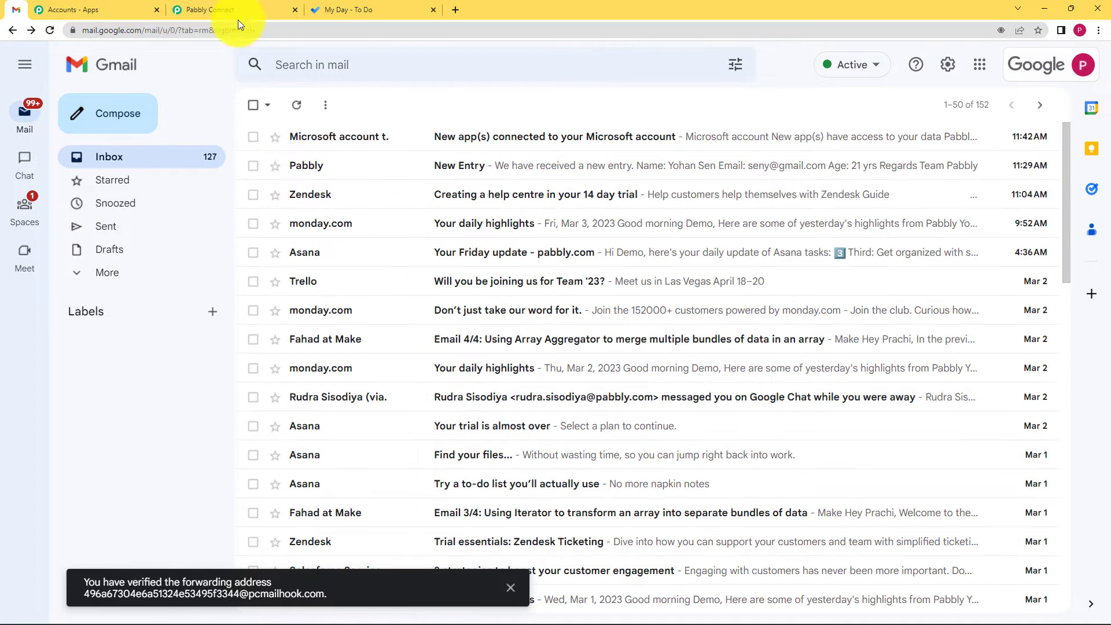
Switch to Pabbly Connect and start recapturing the Email Parser response, agreeing to replace the captured one.
{"action": "left_click", "coordinate": [216, 9]}
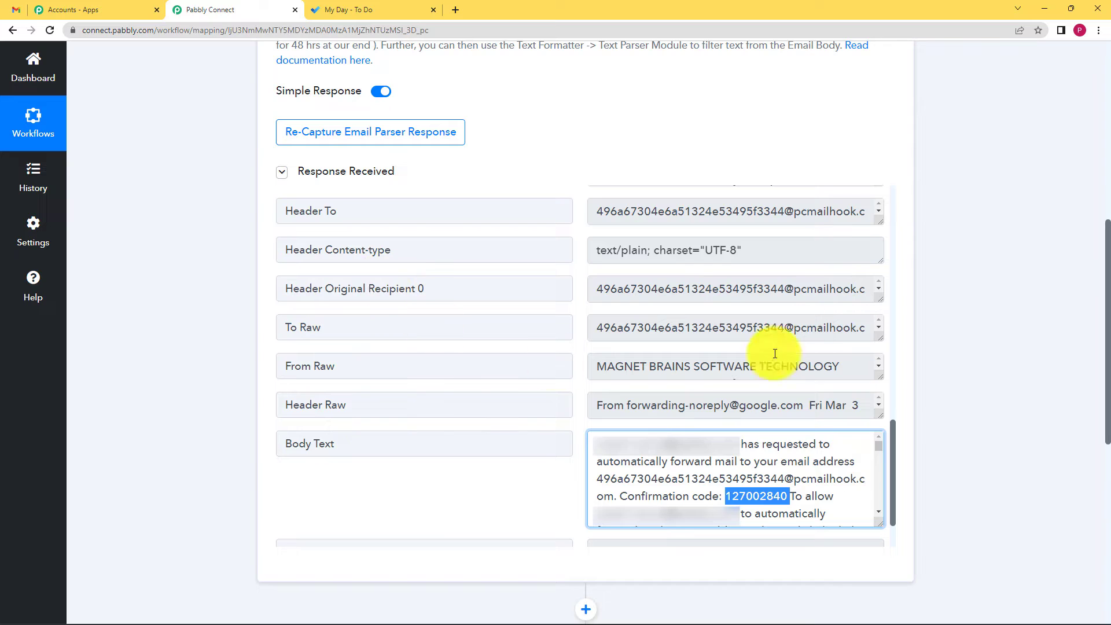
{"action": "left_click", "coordinate": [1035, 385]}
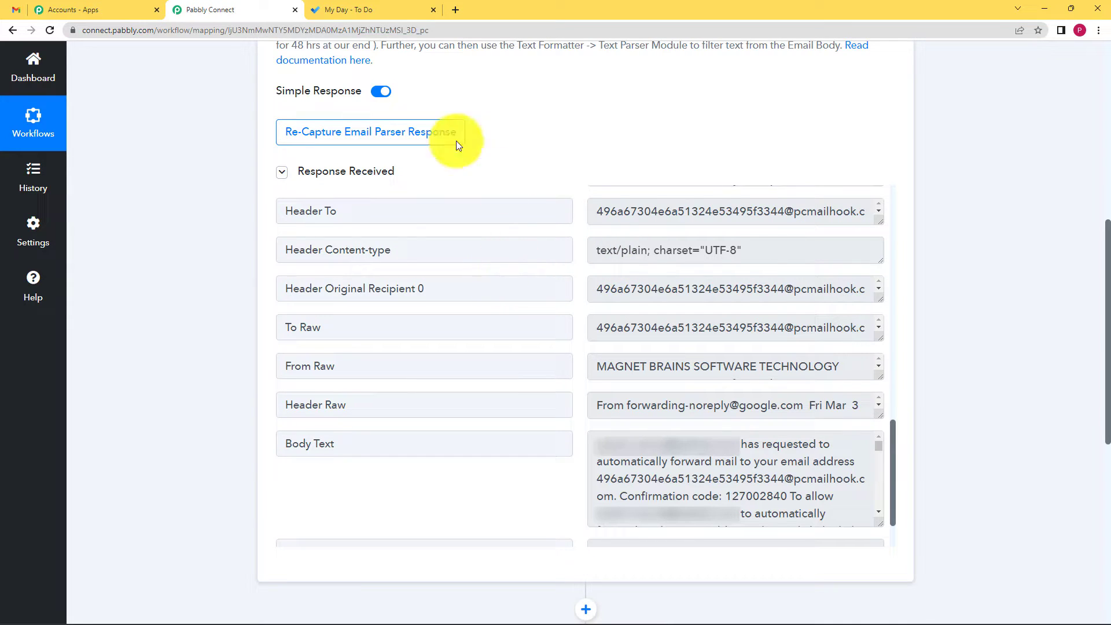
{"action": "scroll", "coordinate": [416, 157], "scroll_direction": "up", "scroll_amount": 2}
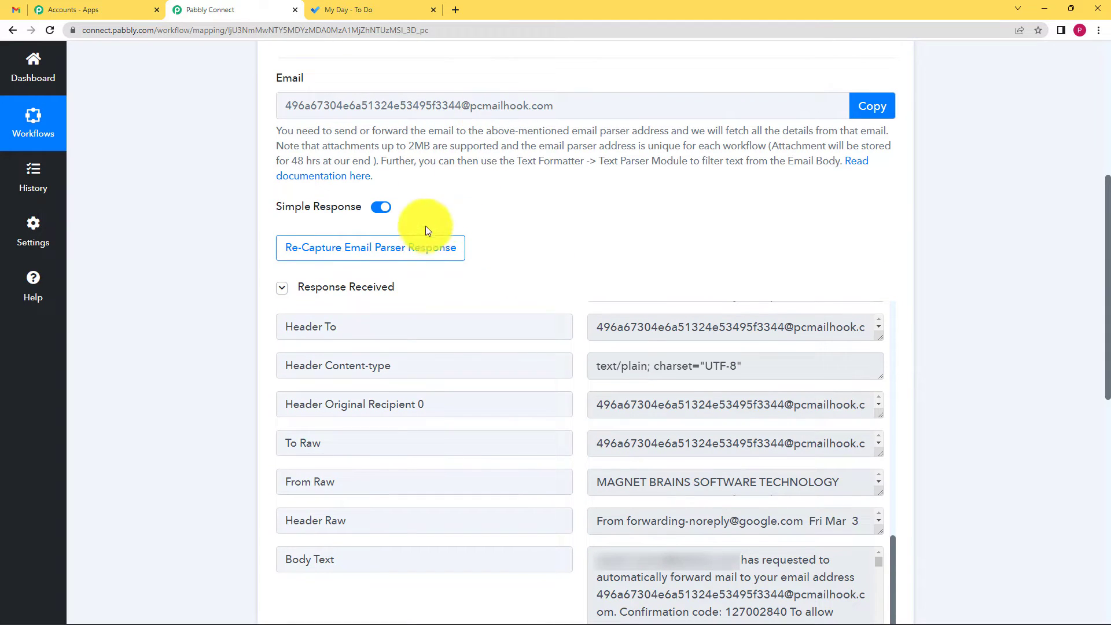
{"action": "left_click", "coordinate": [349, 254]}
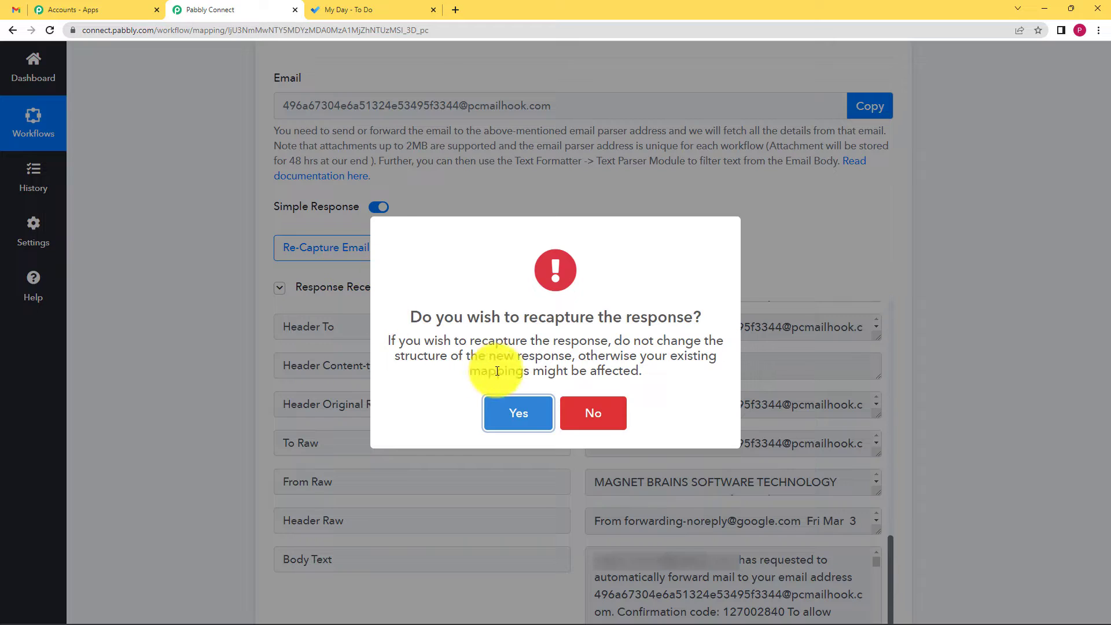
{"action": "left_click", "coordinate": [523, 411]}
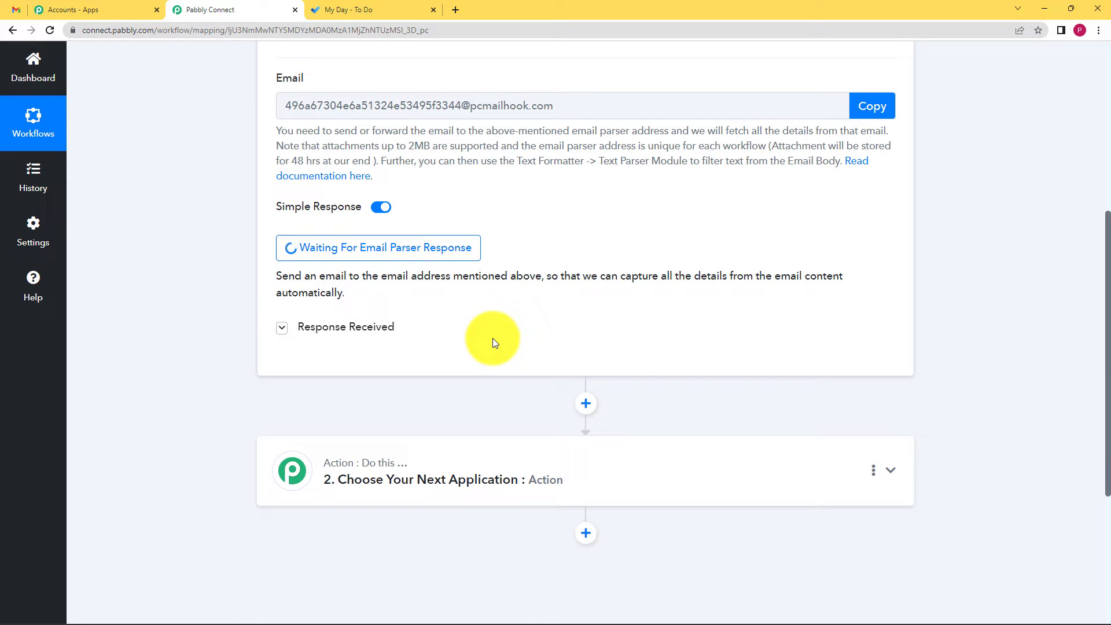
Switch to Gmail, refresh the inbox, open the newest New Entry email from Pabbly, and glance at Microsoft To Do's My Day list.
{"action": "left_click", "coordinate": [17, 11]}
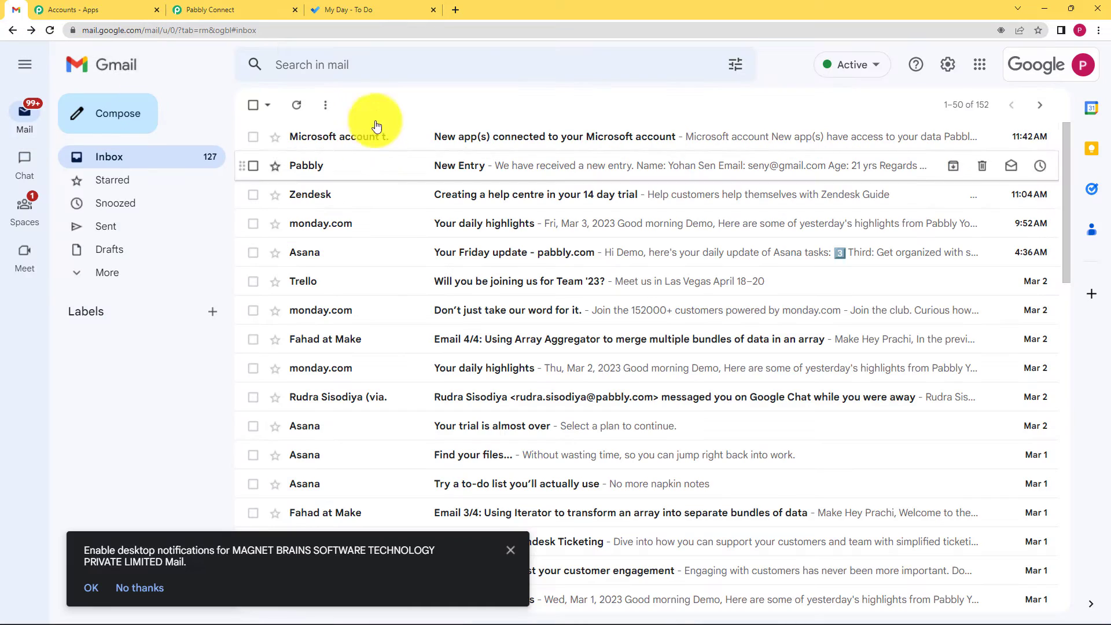
{"action": "left_click", "coordinate": [297, 108]}
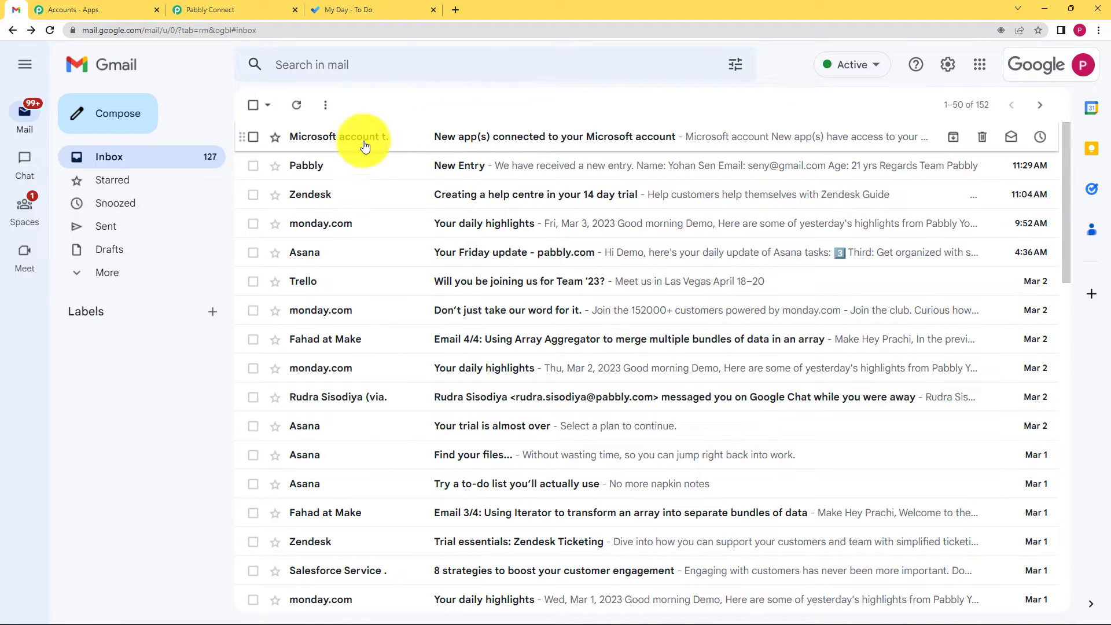
{"action": "left_click", "coordinate": [296, 106]}
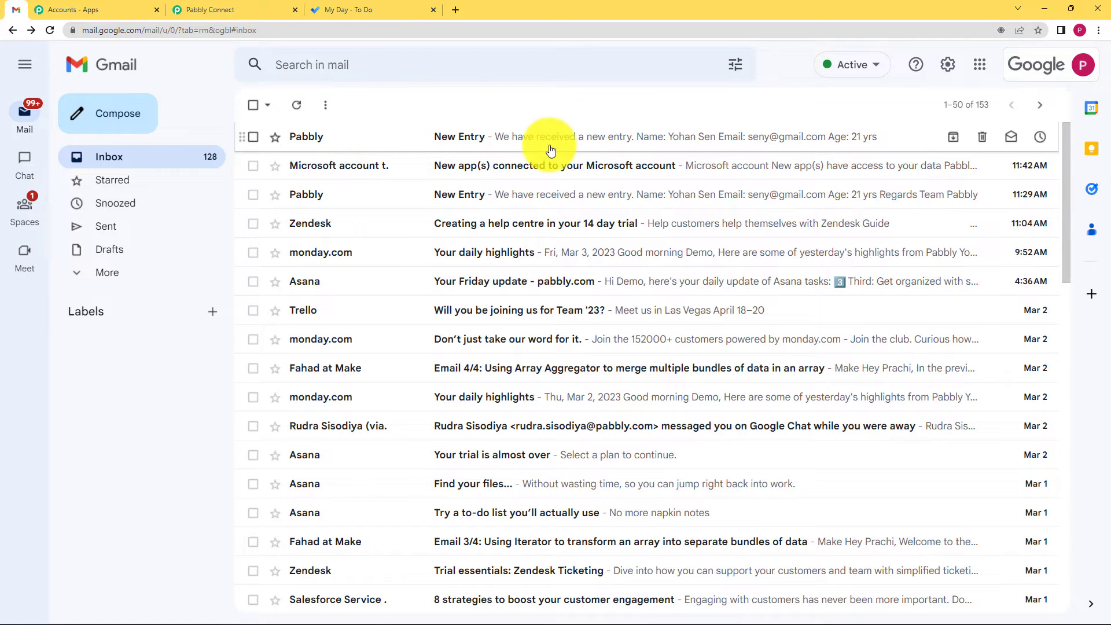
{"action": "left_click", "coordinate": [458, 133]}
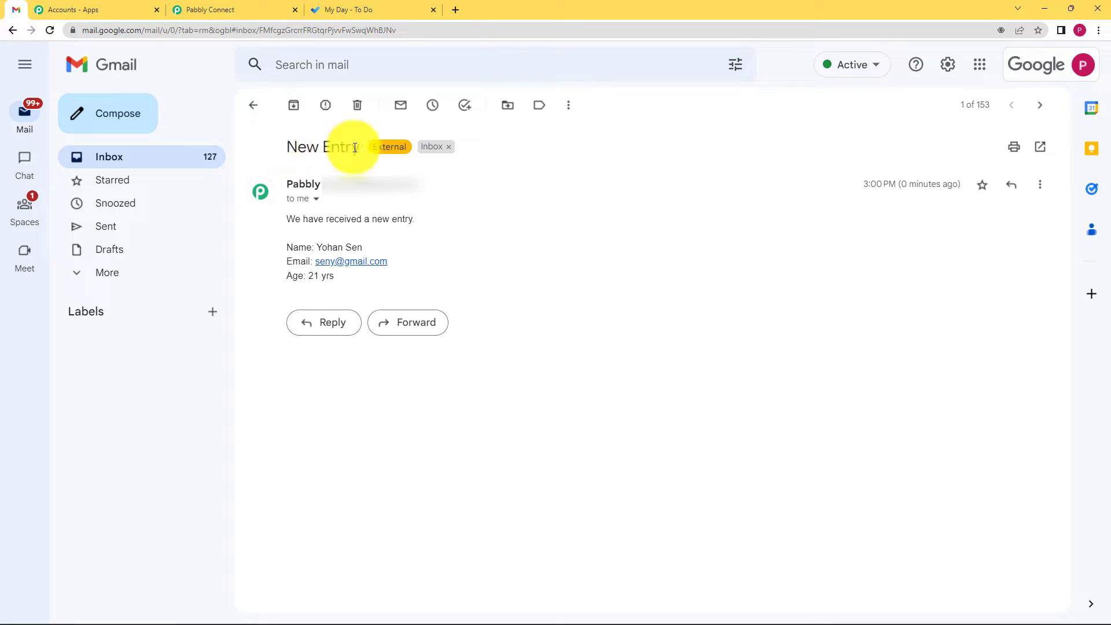
{"action": "mouse_move", "coordinate": [317, 185]}
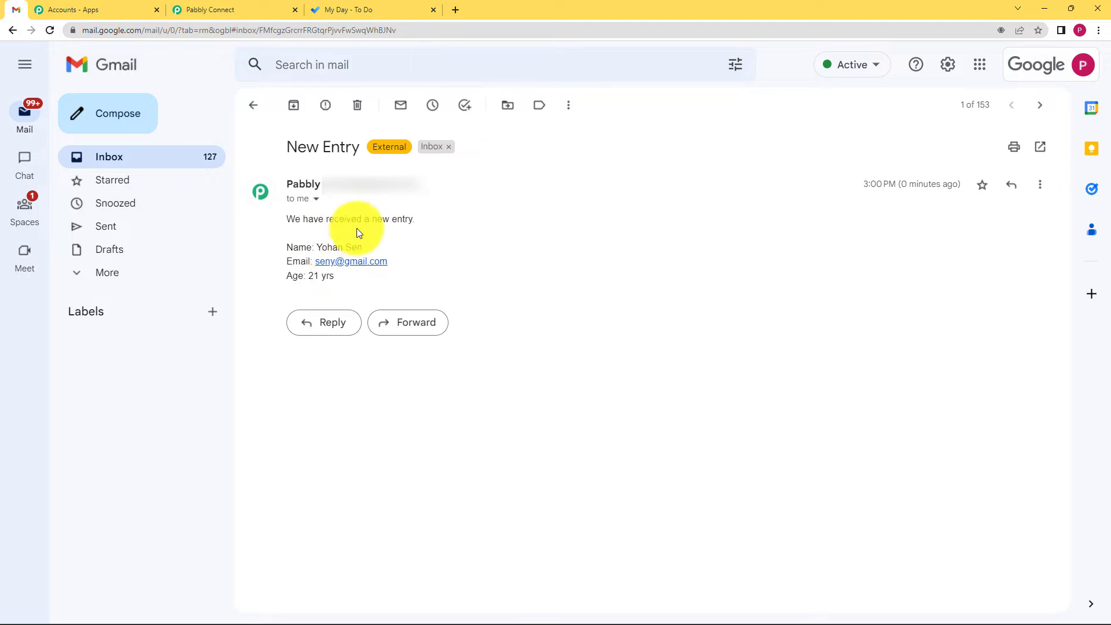
{"action": "left_click", "coordinate": [397, 9]}
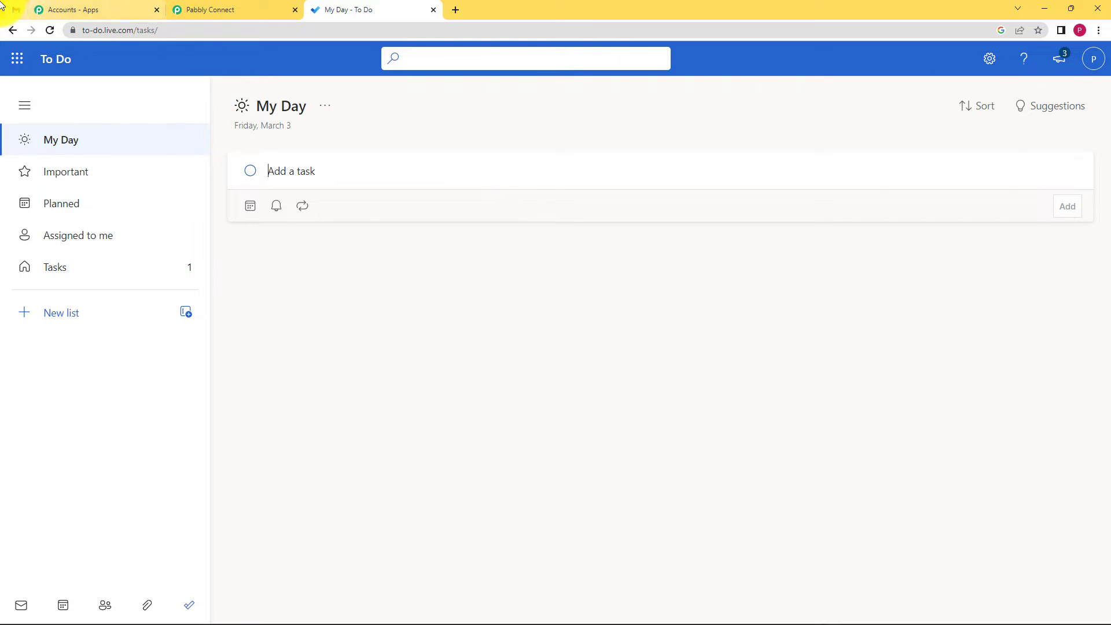
{"action": "left_click", "coordinate": [16, 9]}
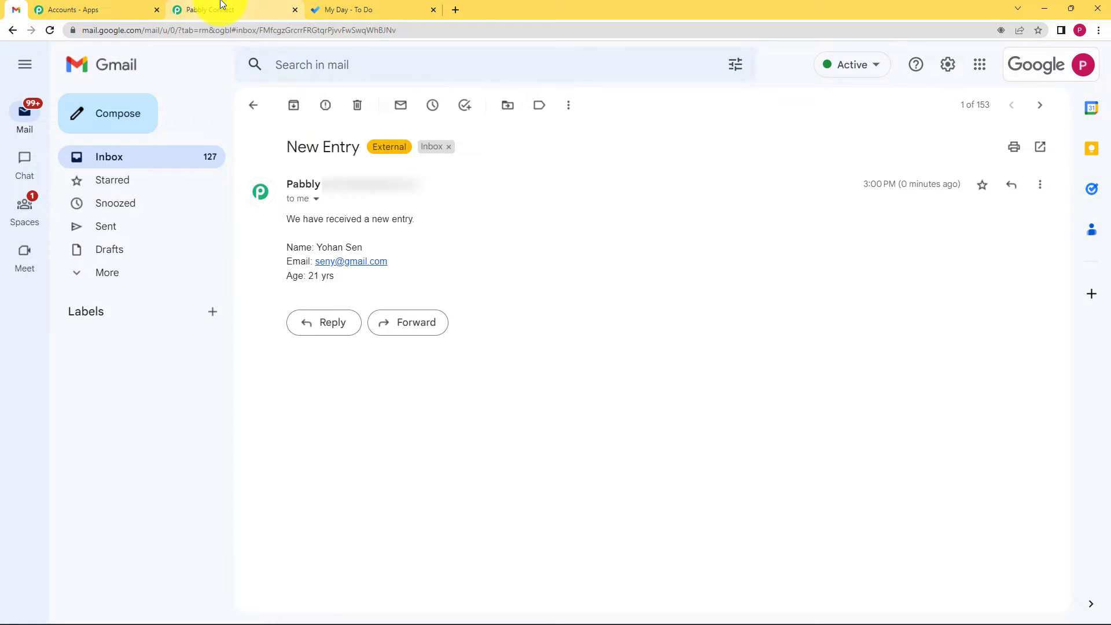
Switch to Pabbly Connect and expand the received response to check the captured email's sender and subject.
{"action": "left_click", "coordinate": [221, 7]}
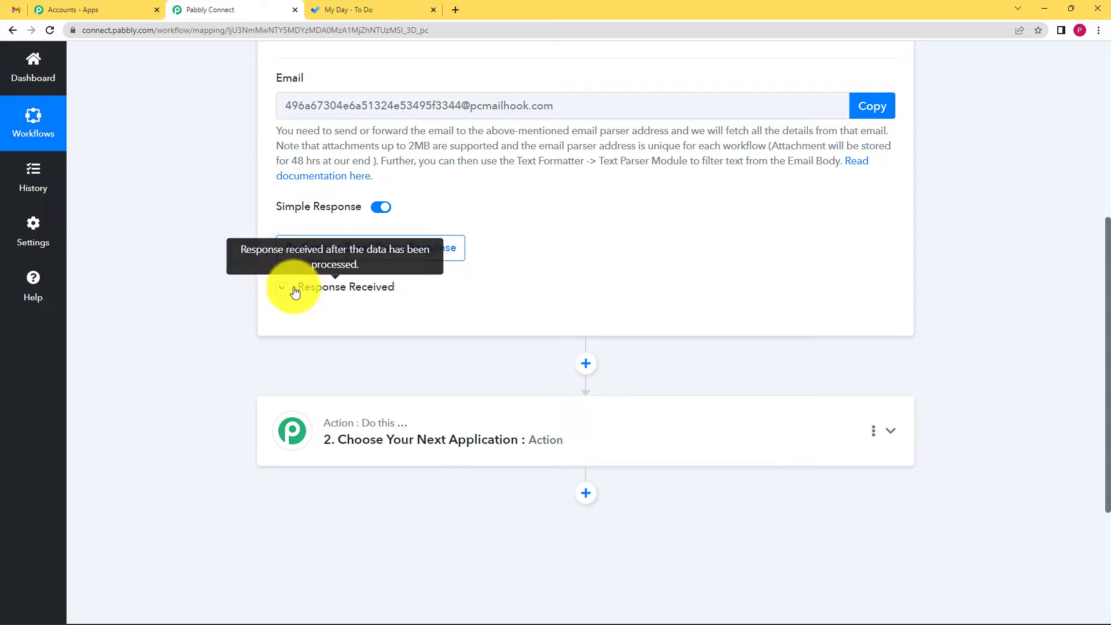
{"action": "left_click", "coordinate": [283, 289]}
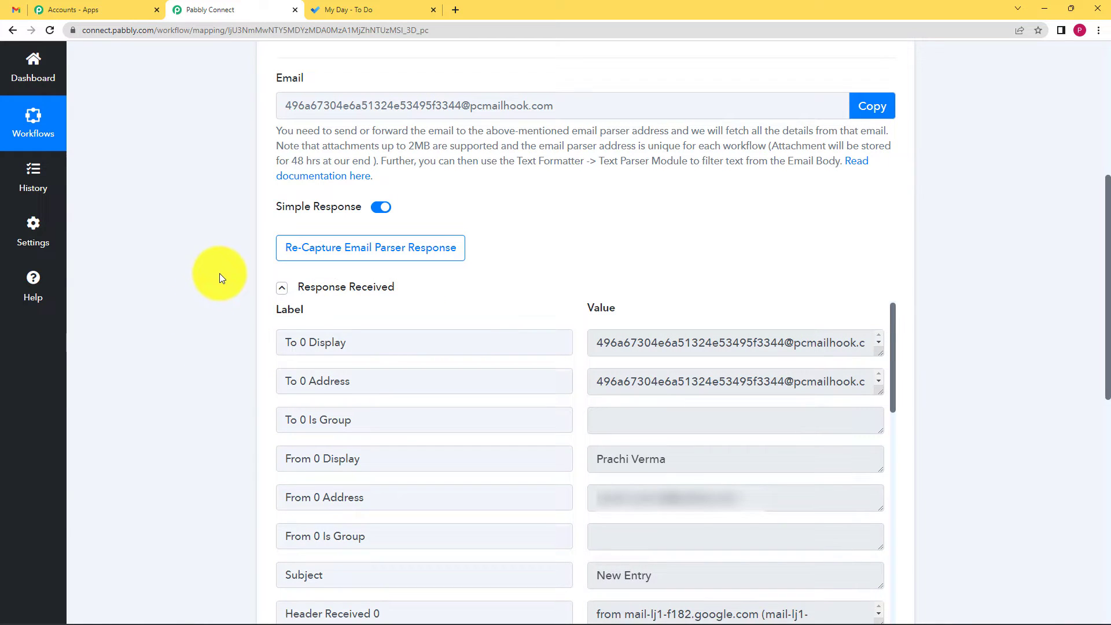
{"action": "scroll", "coordinate": [220, 275], "scroll_direction": "down", "scroll_amount": 2}
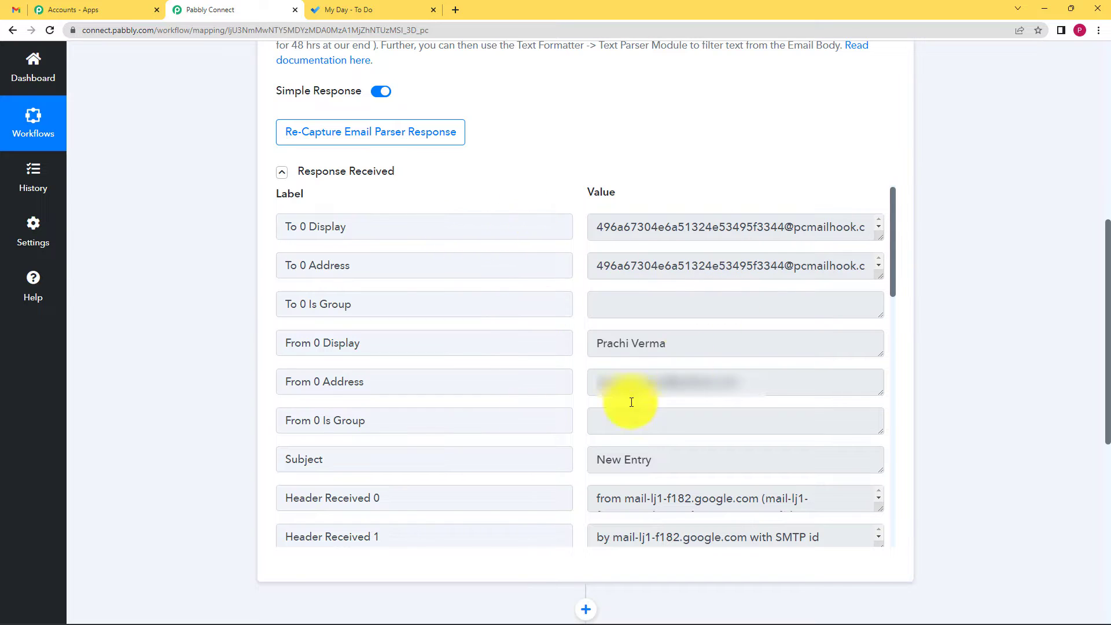
{"action": "scroll", "coordinate": [592, 322], "scroll_direction": "down", "scroll_amount": 5}
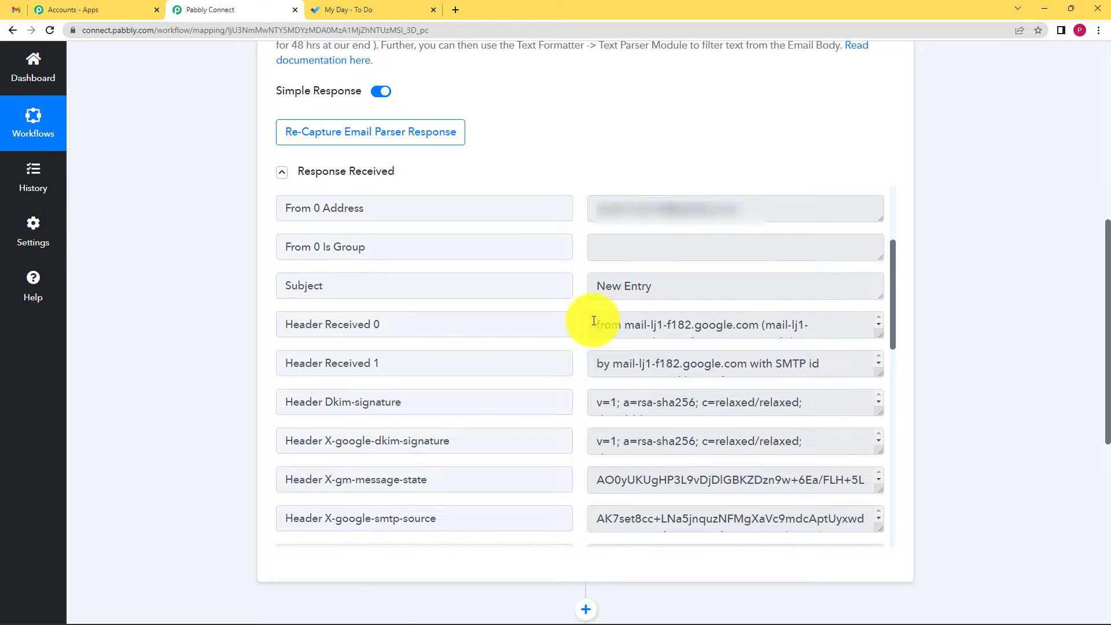
{"action": "scroll", "coordinate": [579, 235], "scroll_direction": "down", "scroll_amount": 2}
{"action": "scroll", "coordinate": [579, 239], "scroll_direction": "up", "scroll_amount": 1}
{"action": "left_click_drag", "start_coordinate": [653, 229], "coordinate": [632, 229]}
Check the Header Date and Body Text of the captured response and compare them with the original email in Gmail.
{"action": "scroll", "coordinate": [571, 291], "scroll_direction": "down", "scroll_amount": 6}
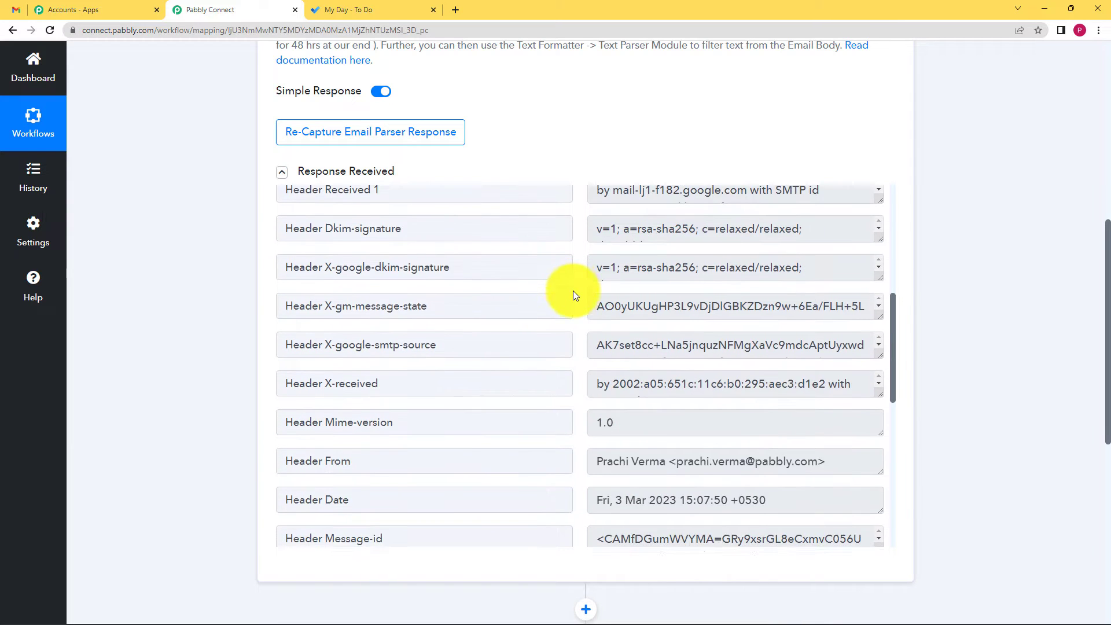
{"action": "left_click", "coordinate": [606, 269]}
{"action": "key", "text": "ctrl+a"}
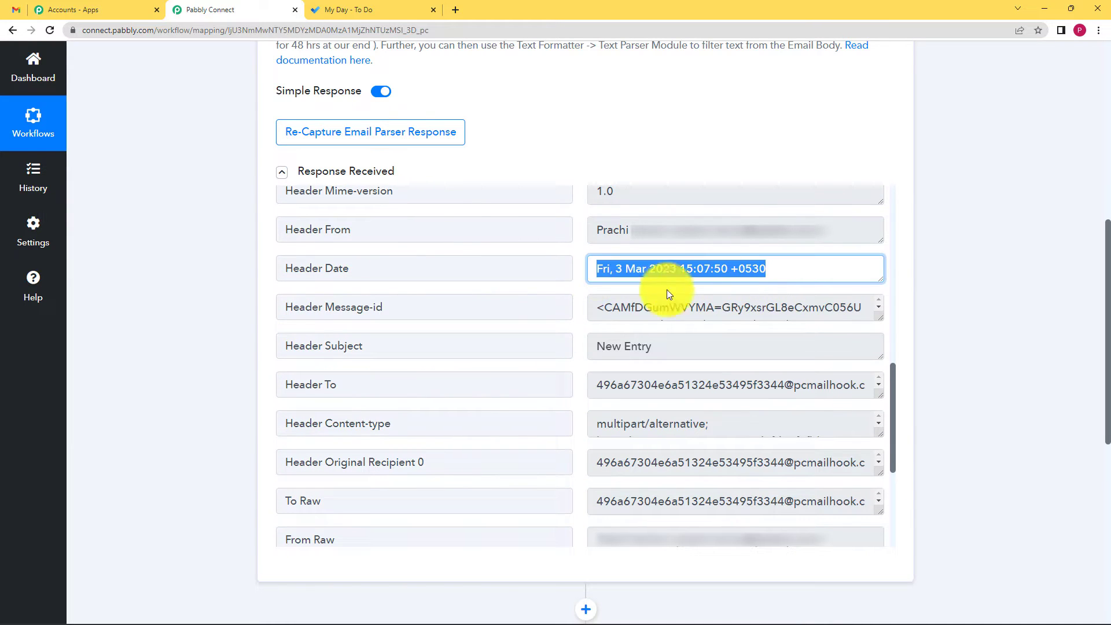
{"action": "left_click", "coordinate": [581, 309]}
{"action": "scroll", "coordinate": [582, 308], "scroll_direction": "down", "scroll_amount": 4}
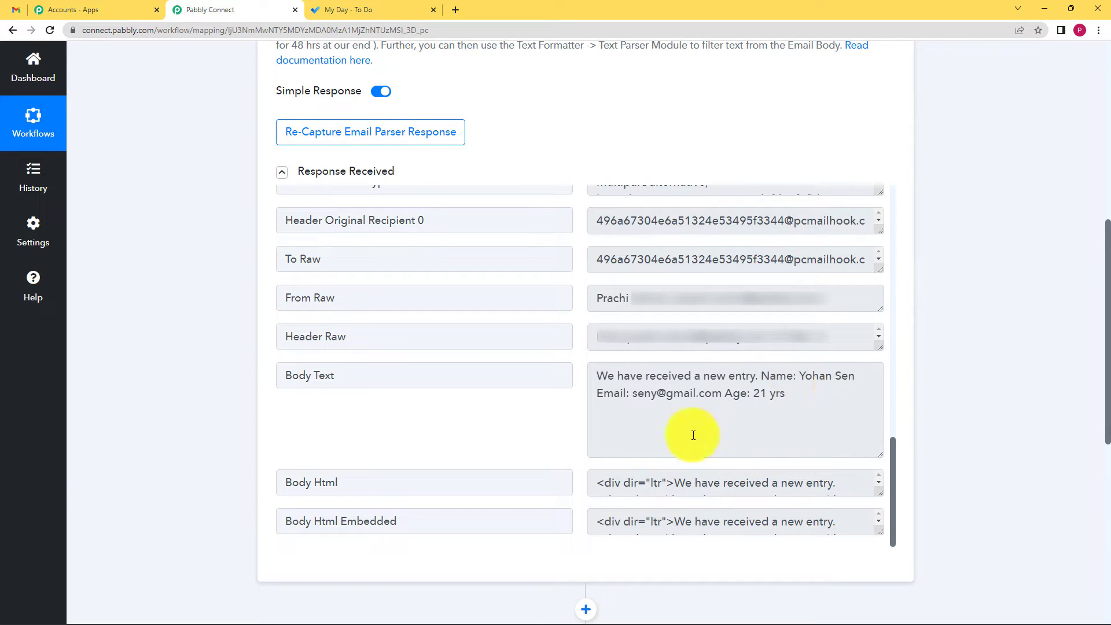
{"action": "left_click", "coordinate": [8, 7]}
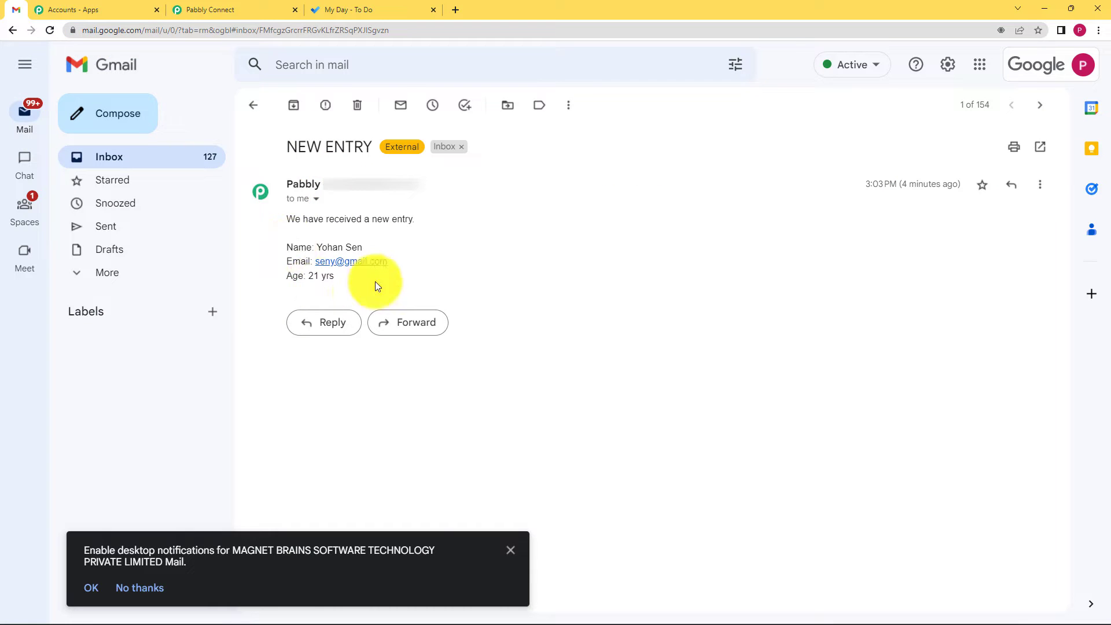
{"action": "left_click", "coordinate": [269, 9]}
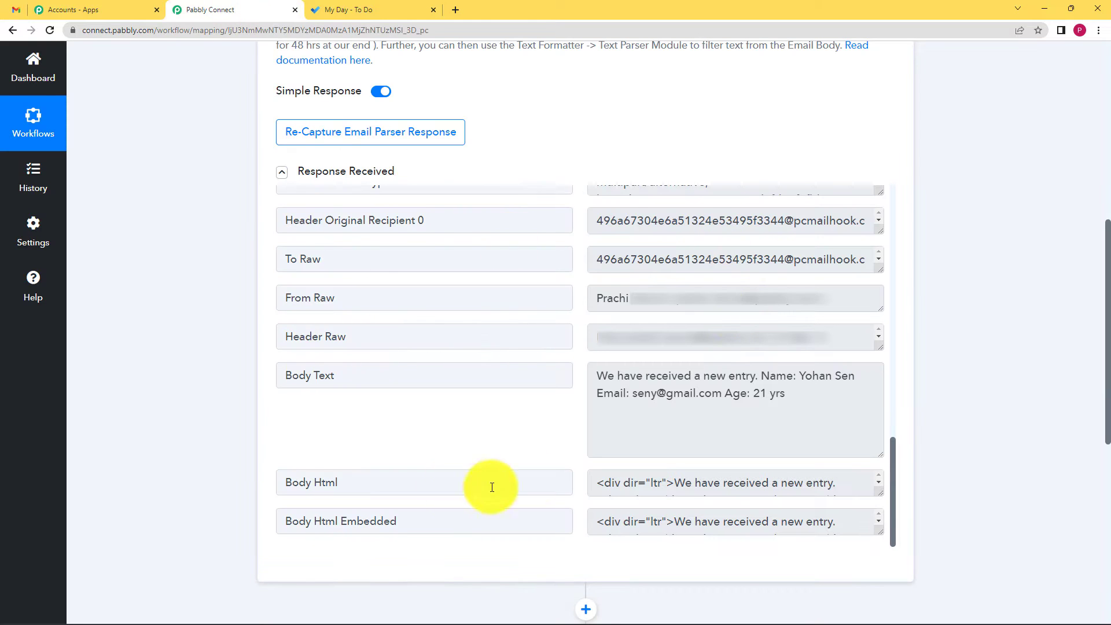
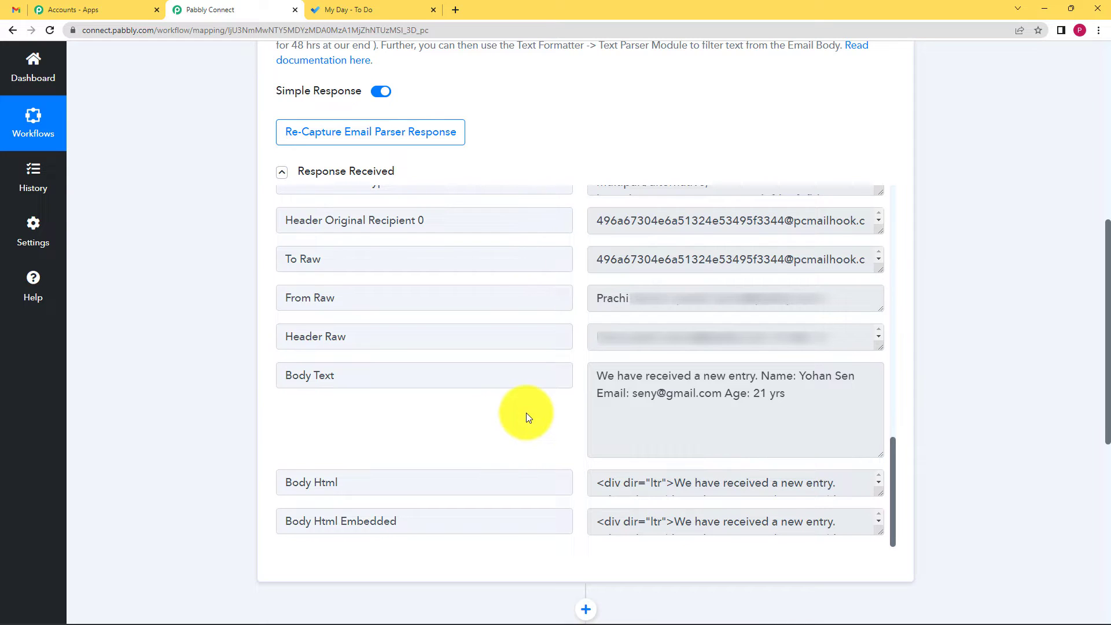
Set Filter by Pabbly as the application for the workflow's second step.
{"action": "scroll", "coordinate": [525, 418], "scroll_direction": "down", "scroll_amount": 4}
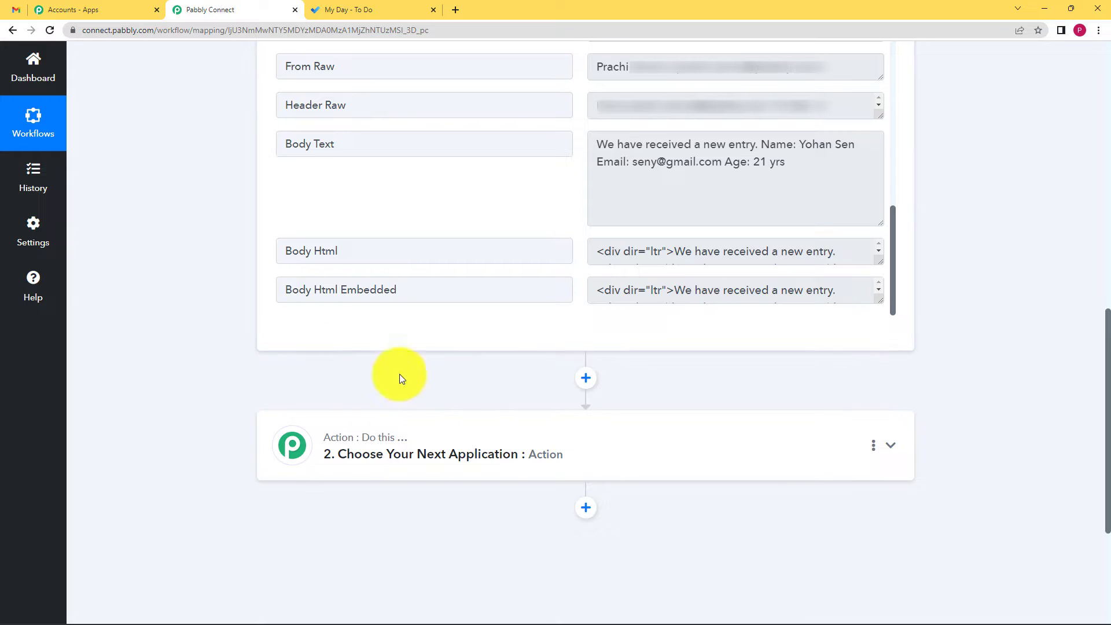
{"action": "left_click", "coordinate": [418, 442]}
{"action": "scroll", "coordinate": [397, 471], "scroll_direction": "down", "scroll_amount": 3}
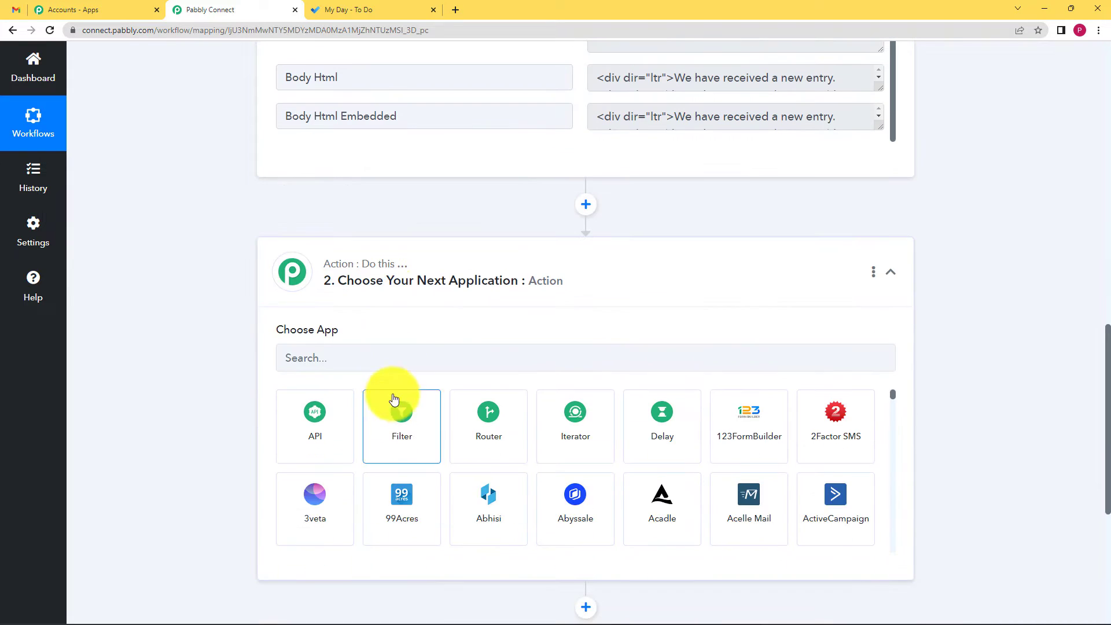
{"action": "left_click", "coordinate": [388, 350]}
{"action": "type", "text": "filte"}
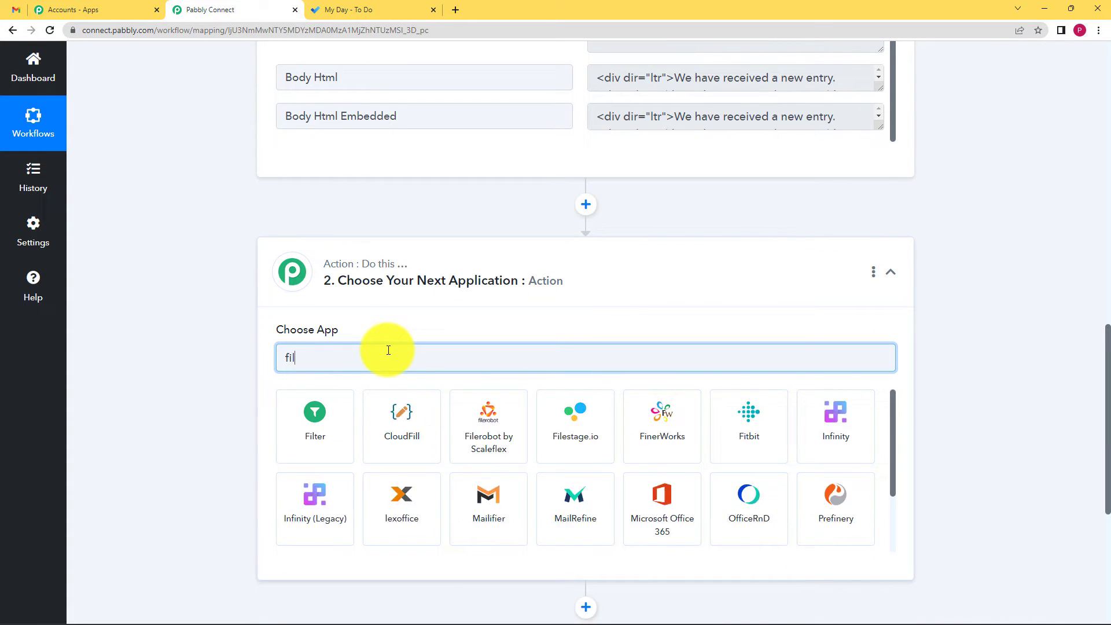
{"action": "left_click", "coordinate": [306, 421]}
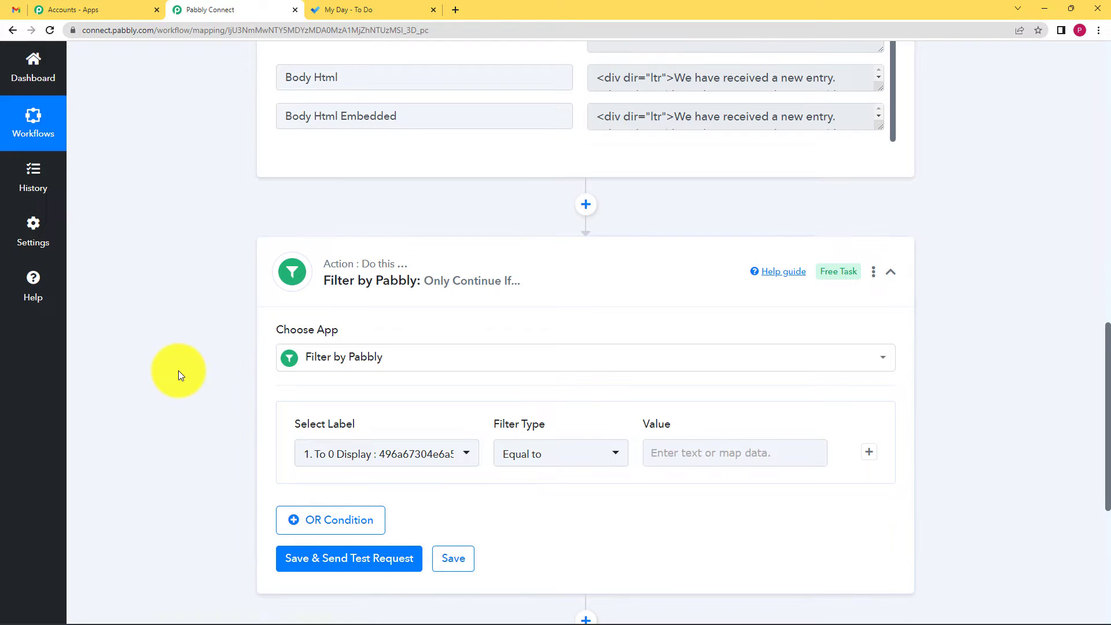
Look through the Email Parser labels available for the filter condition and close the list without choosing one.
{"action": "scroll", "coordinate": [496, 314], "scroll_direction": "down", "scroll_amount": 2}
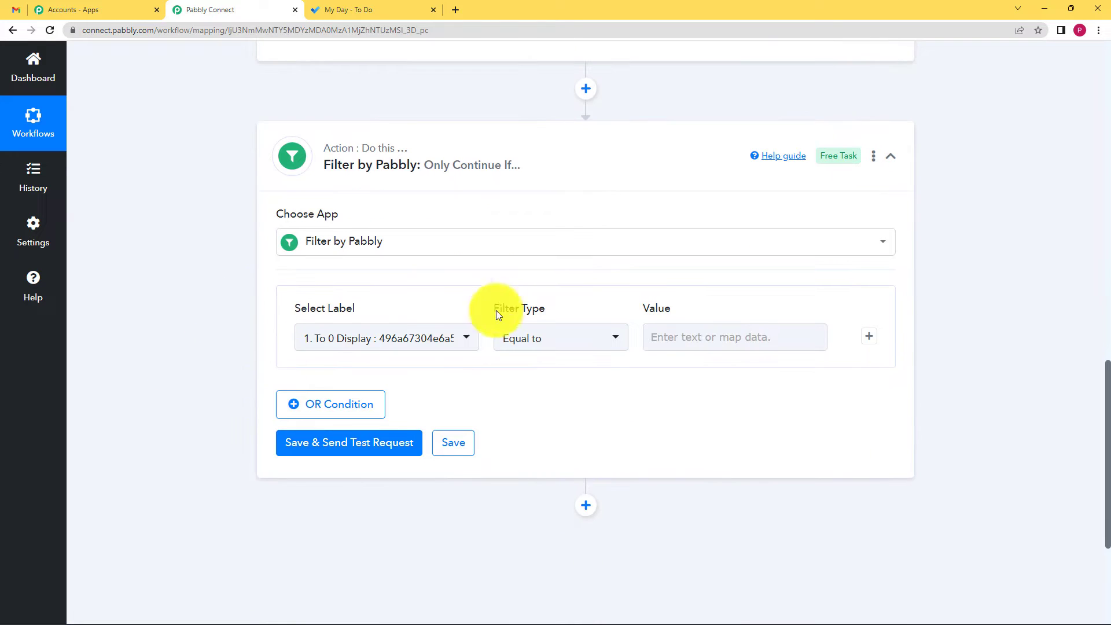
{"action": "left_click", "coordinate": [417, 342]}
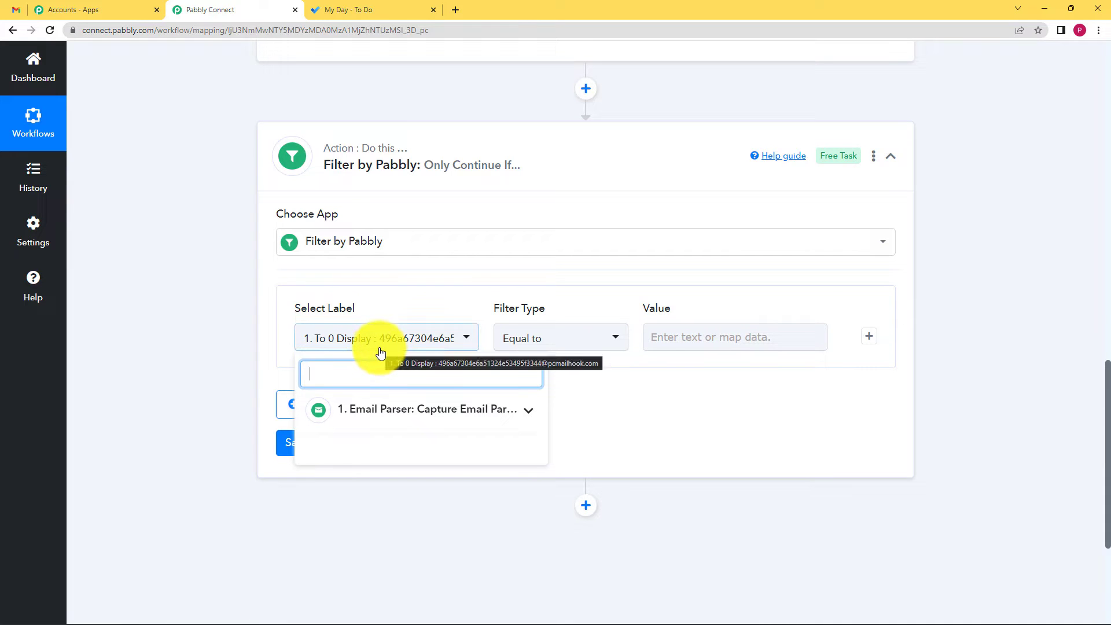
{"action": "left_click", "coordinate": [387, 411]}
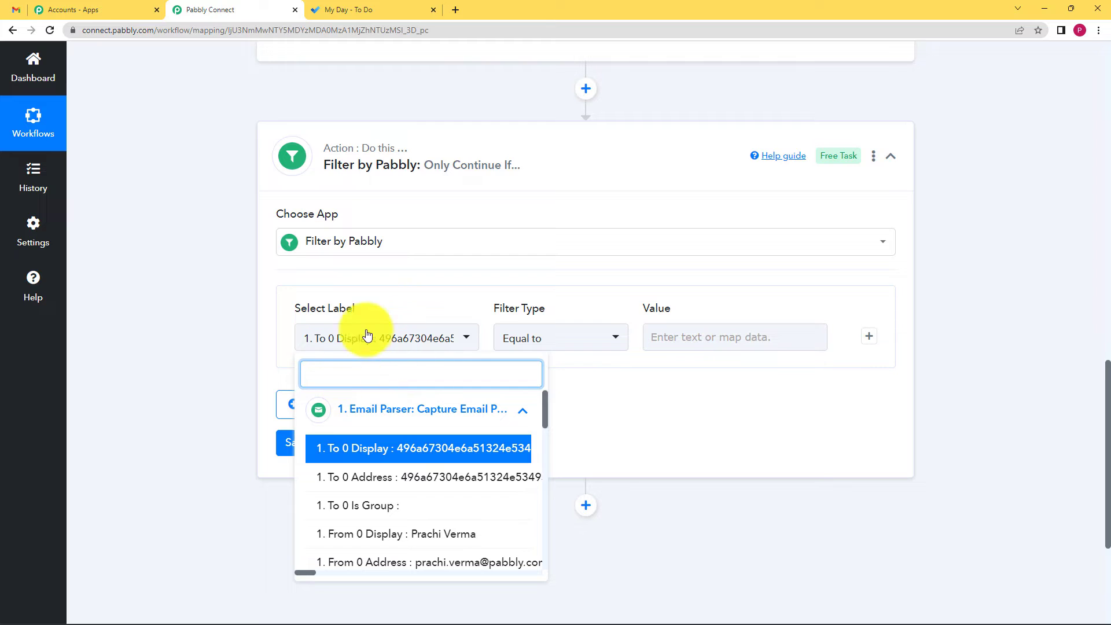
{"action": "left_click", "coordinate": [262, 363]}
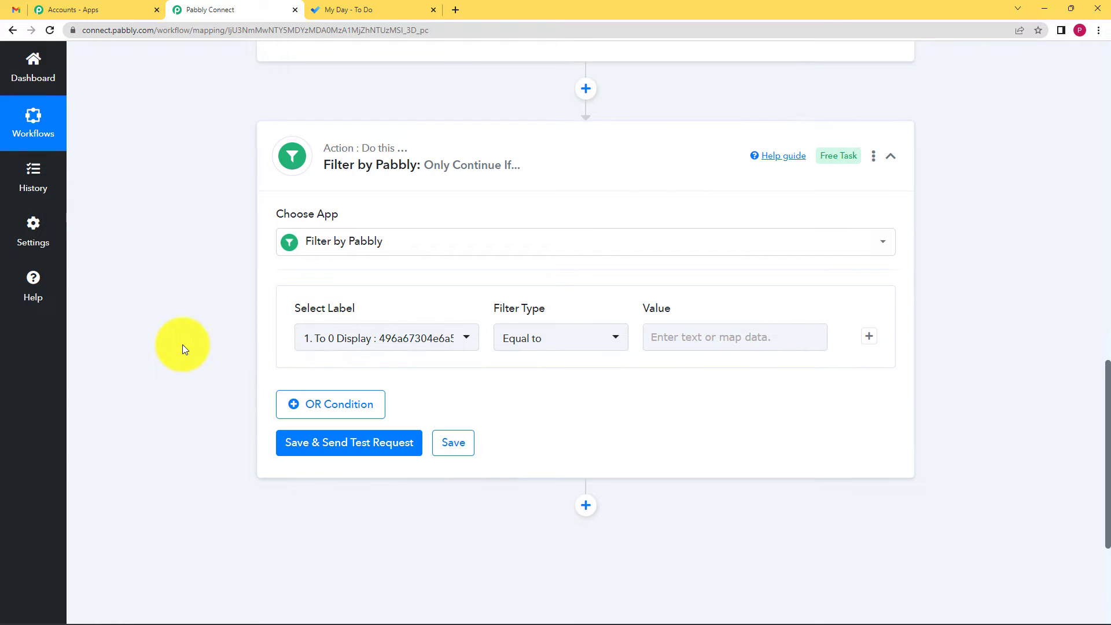
{"action": "scroll", "coordinate": [182, 345], "scroll_direction": "up", "scroll_amount": 1}
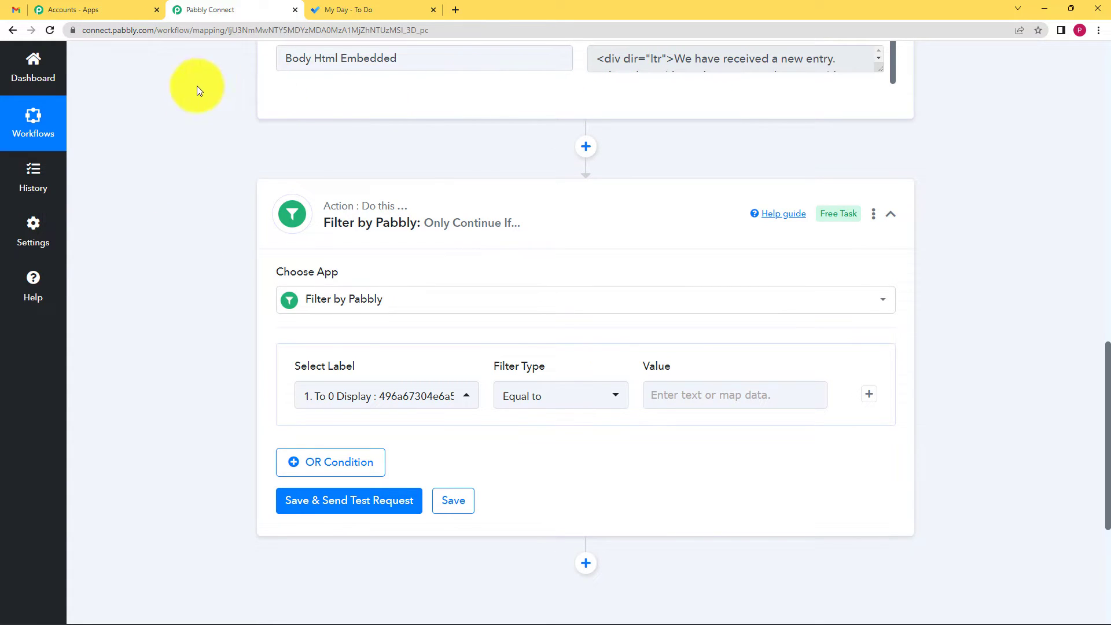
Set the filter condition so the Email Parser's Subject must be equal to "New Entry".
{"action": "left_click", "coordinate": [328, 399]}
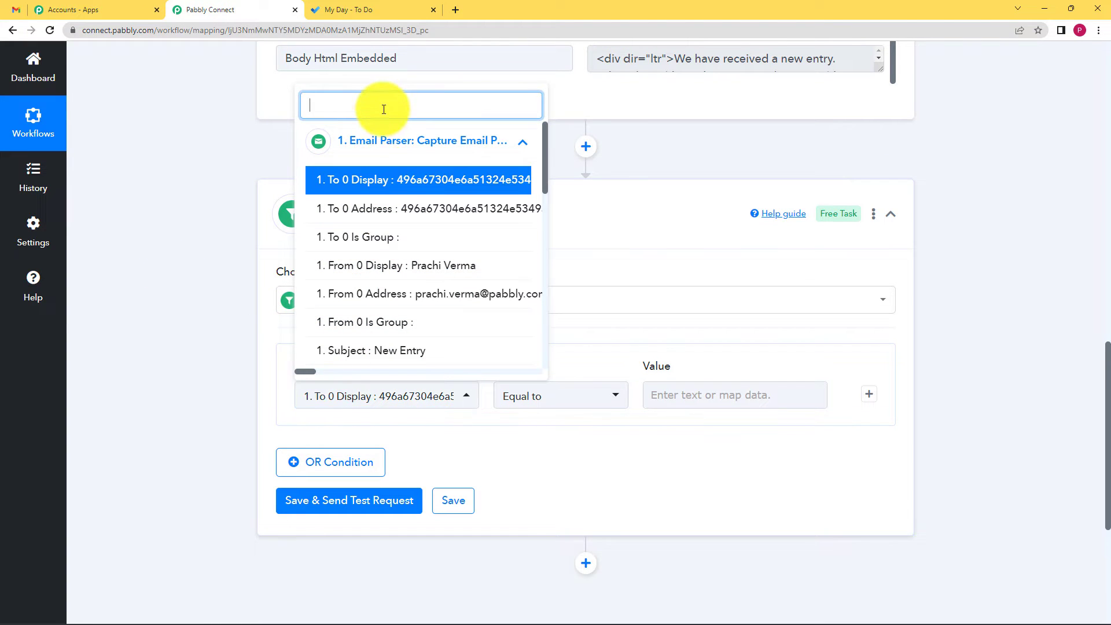
{"action": "type", "text": "sub"}
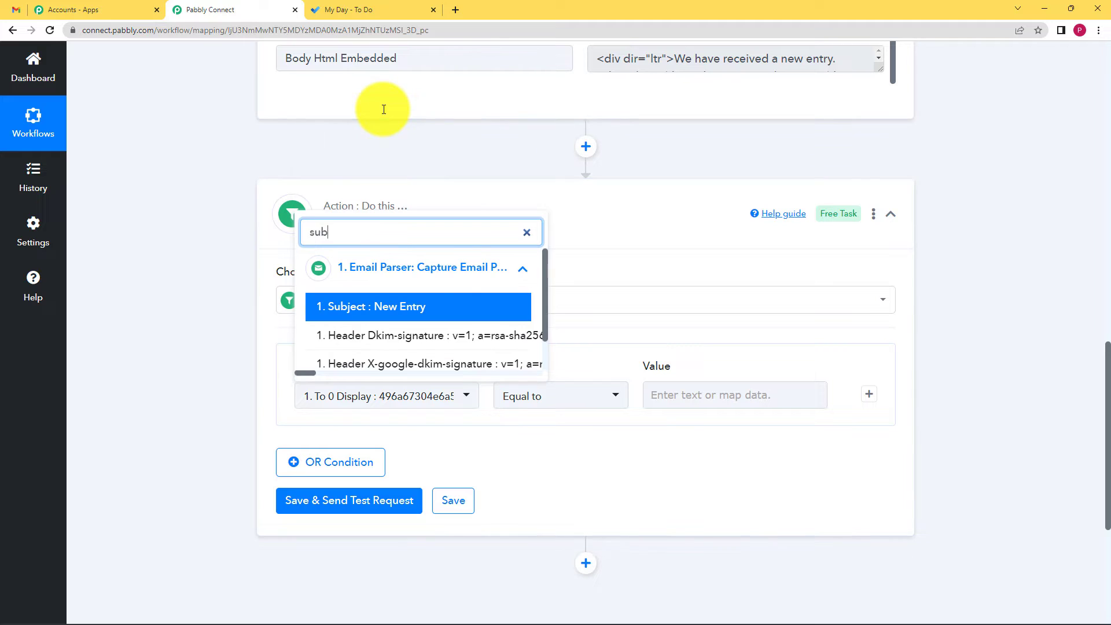
{"action": "left_click", "coordinate": [421, 306]}
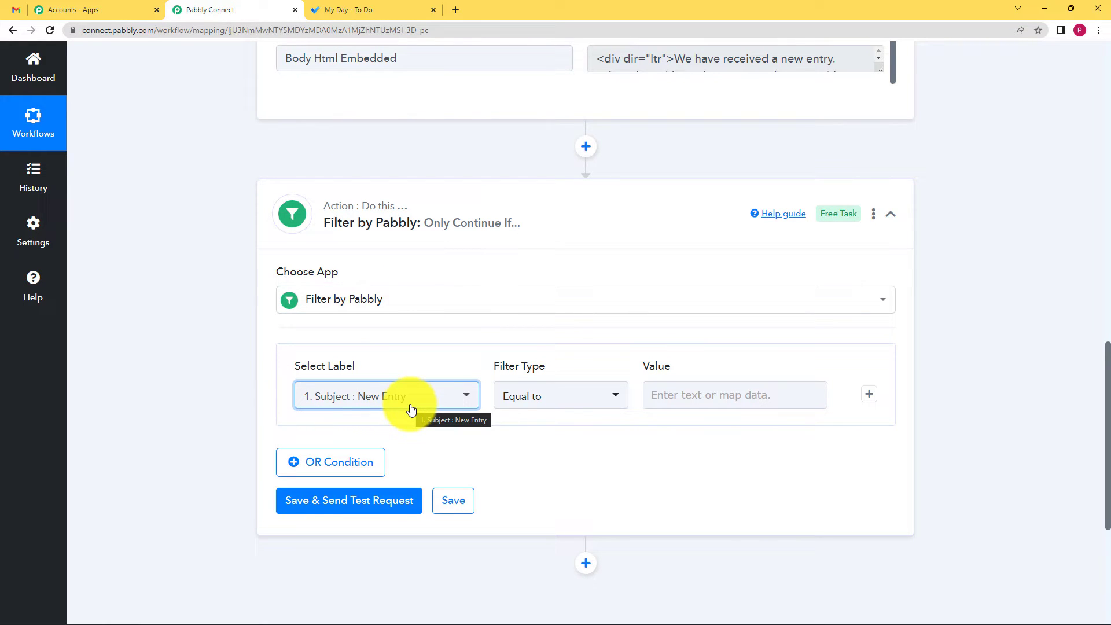
{"action": "left_click", "coordinate": [663, 400]}
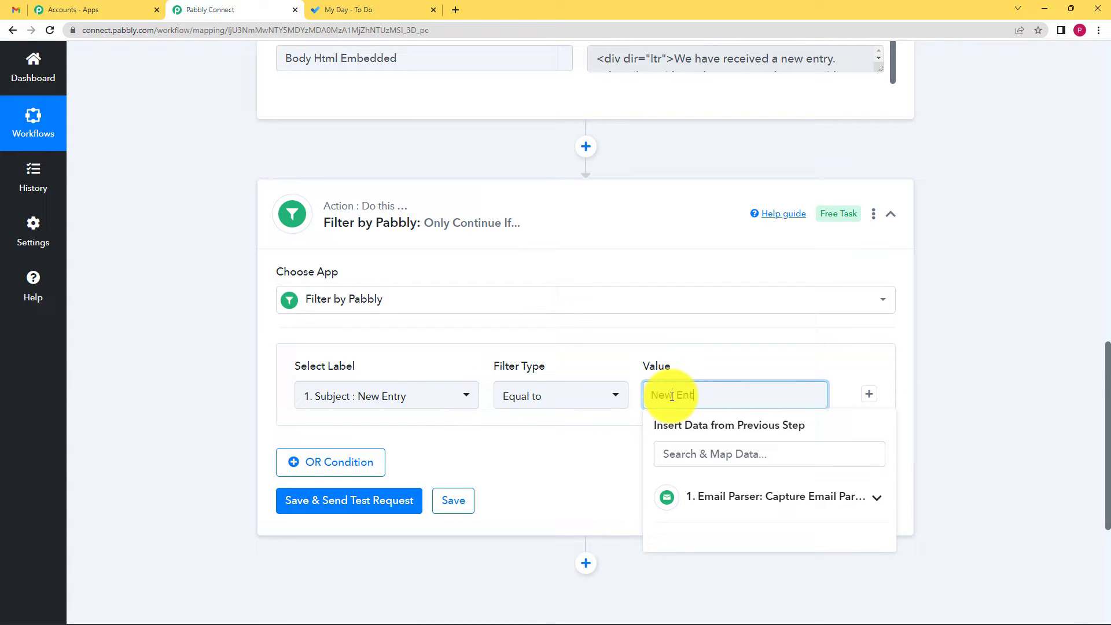
{"action": "left_click", "coordinate": [547, 441]}
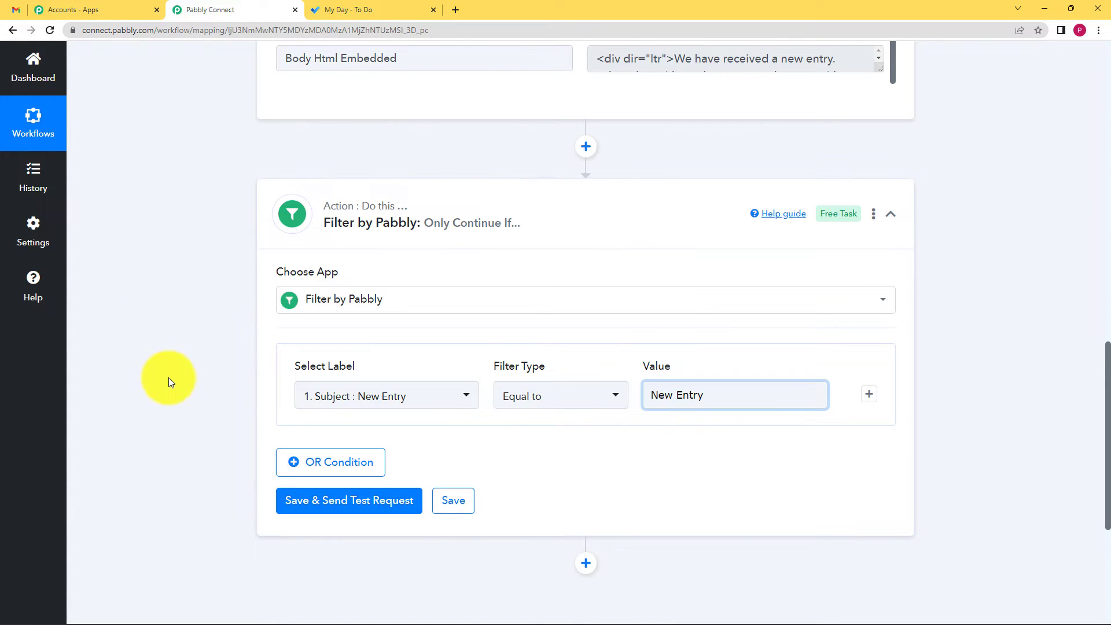
Send a test request for the filter condition, then save and collapse the filter step.
{"action": "left_click", "coordinate": [297, 508]}
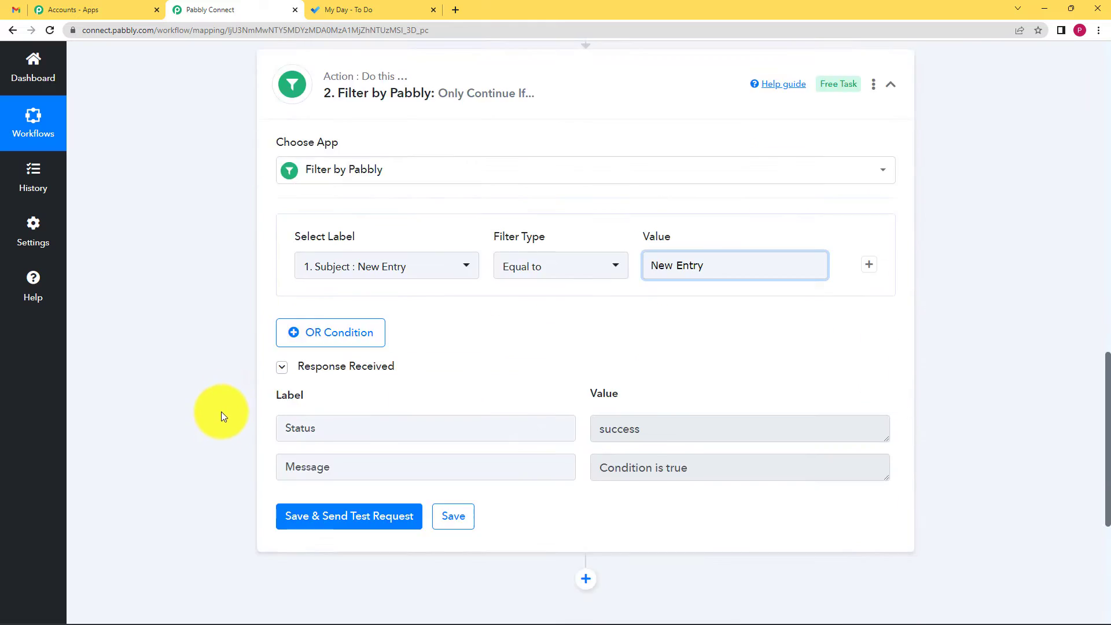
{"action": "left_click", "coordinate": [637, 385]}
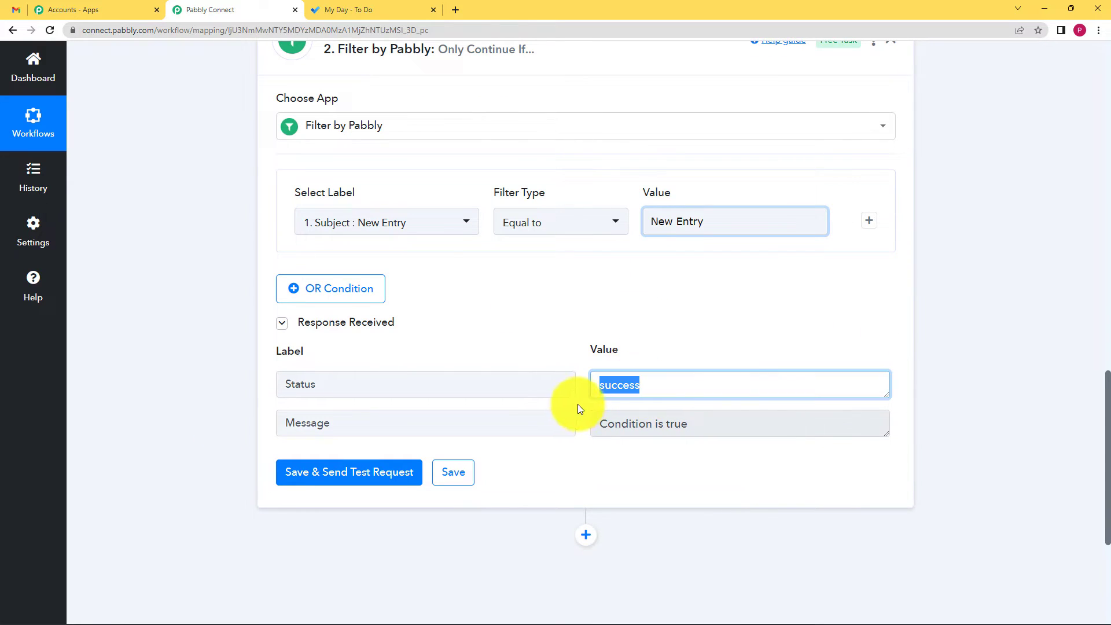
{"action": "left_click", "coordinate": [697, 432]}
{"action": "left_click", "coordinate": [582, 467]}
{"action": "left_click", "coordinate": [458, 471]}
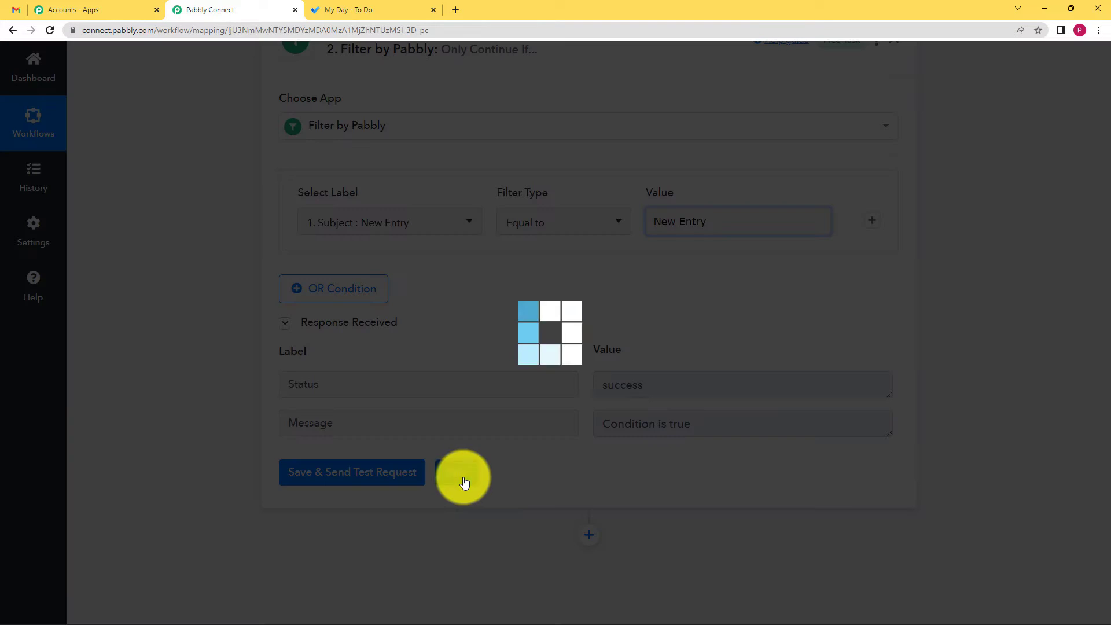
{"action": "left_click", "coordinate": [530, 400]}
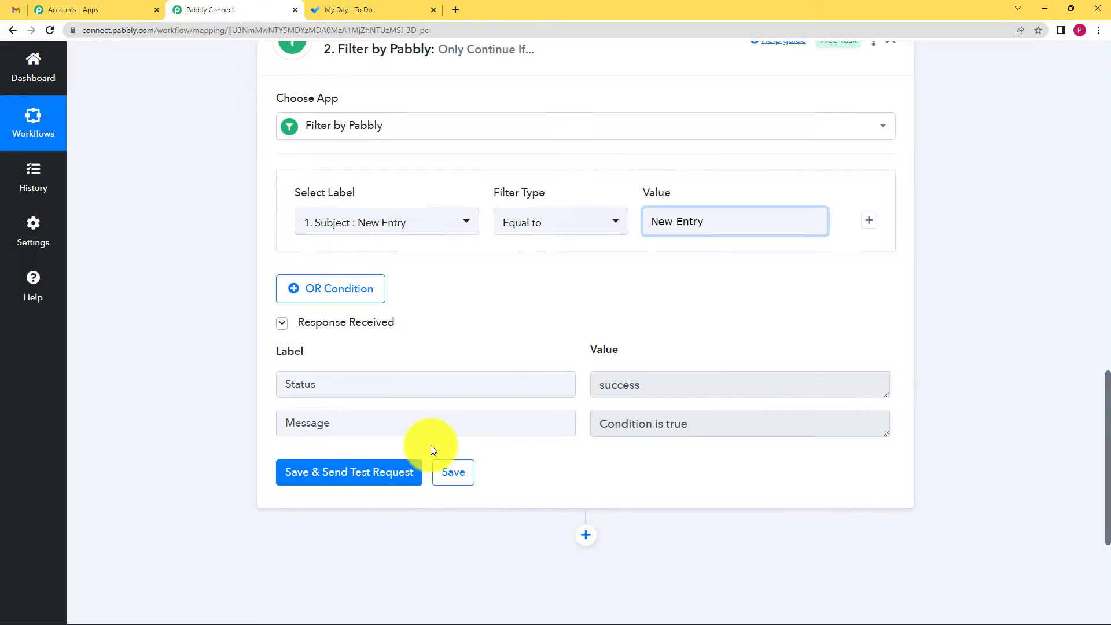
{"action": "scroll", "coordinate": [166, 385], "scroll_direction": "down", "scroll_amount": 2}
{"action": "scroll", "coordinate": [441, 243], "scroll_direction": "up", "scroll_amount": 4}
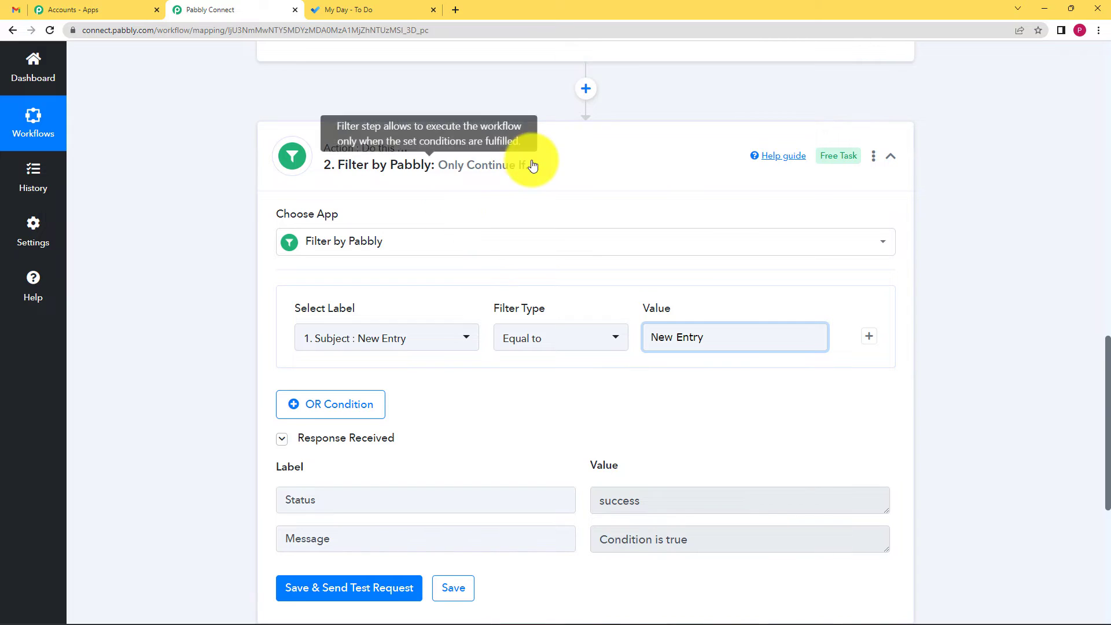
{"action": "left_click", "coordinate": [530, 162]}
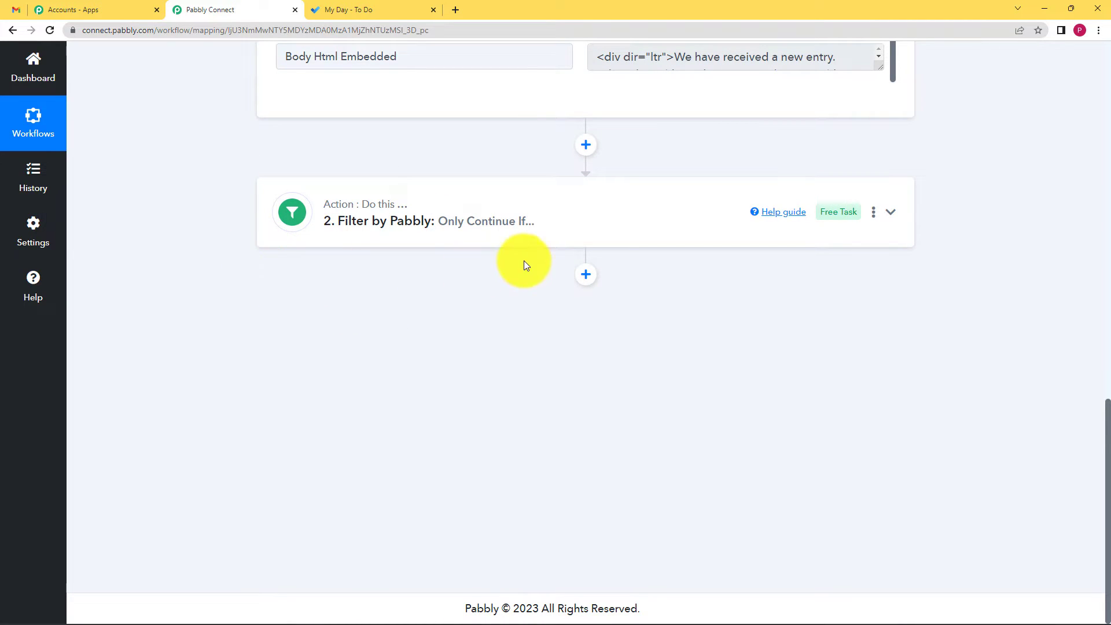
Add an action step below the filter and choose Text Formatter by Pabbly as its application.
{"action": "left_click", "coordinate": [585, 274]}
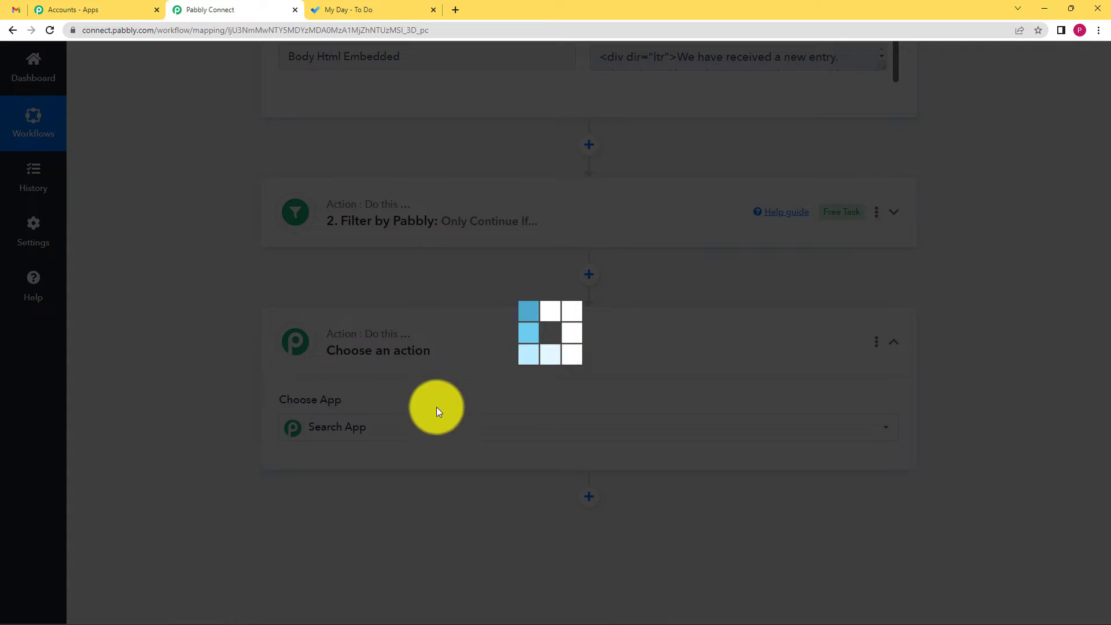
{"action": "left_click", "coordinate": [434, 423]}
{"action": "type", "text": "text"}
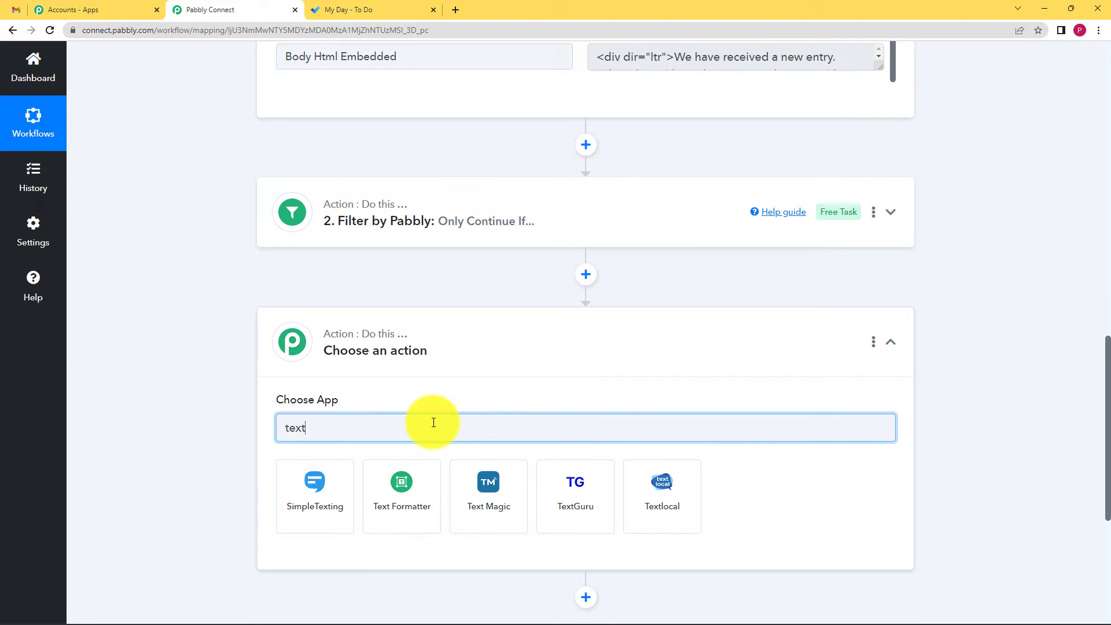
{"action": "left_click", "coordinate": [405, 489]}
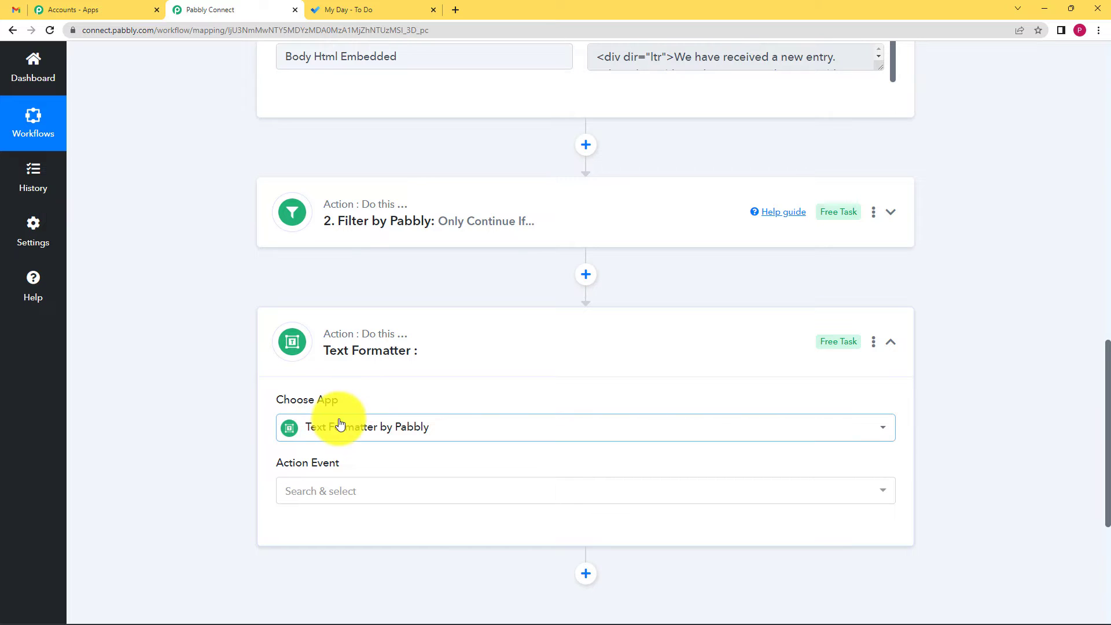
Examine the captured email's Body Text for the name, email and age details, glancing at Microsoft To Do in between.
{"action": "scroll", "coordinate": [258, 440], "scroll_direction": "up", "scroll_amount": 5}
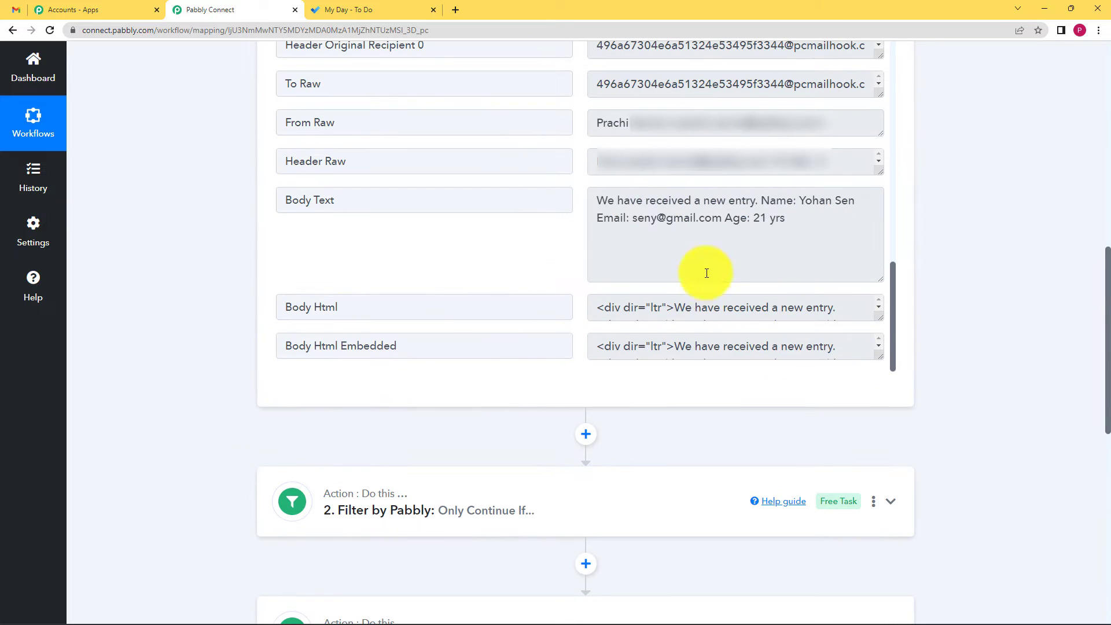
{"action": "left_click_drag", "start_coordinate": [596, 194], "coordinate": [799, 224]}
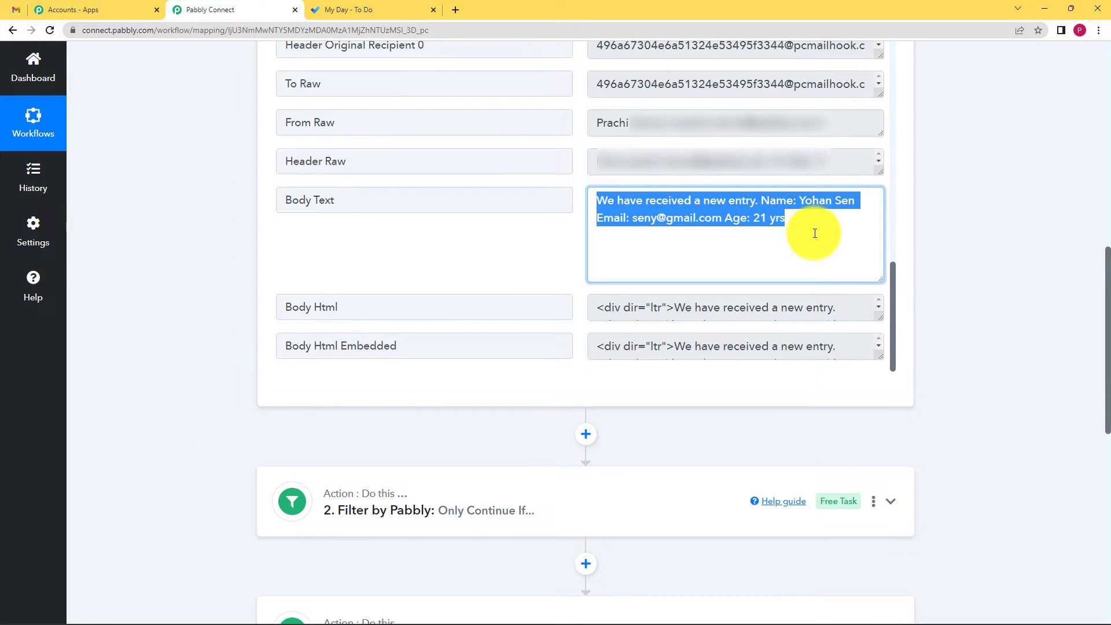
{"action": "left_click", "coordinate": [812, 235]}
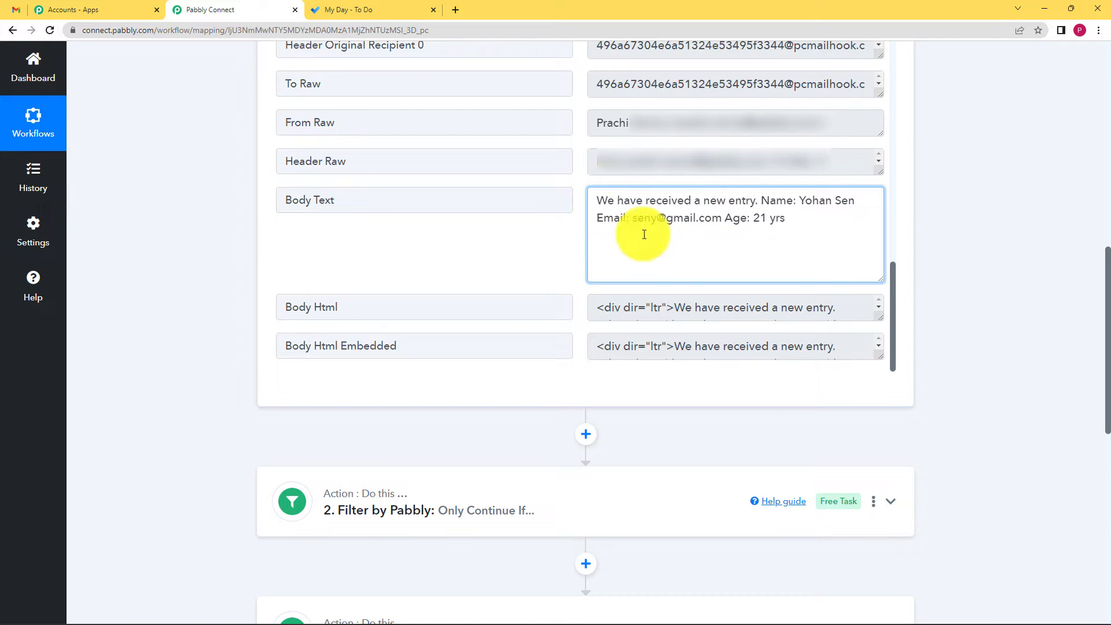
{"action": "left_click", "coordinate": [371, 10]}
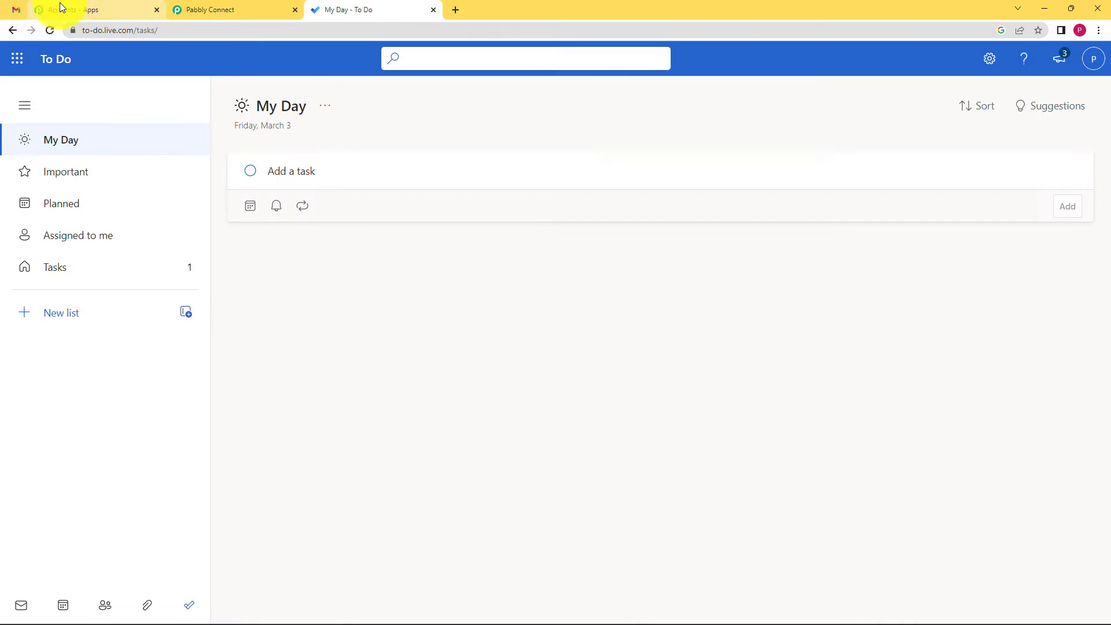
{"action": "left_click", "coordinate": [241, 10]}
{"action": "left_click", "coordinate": [613, 255]}
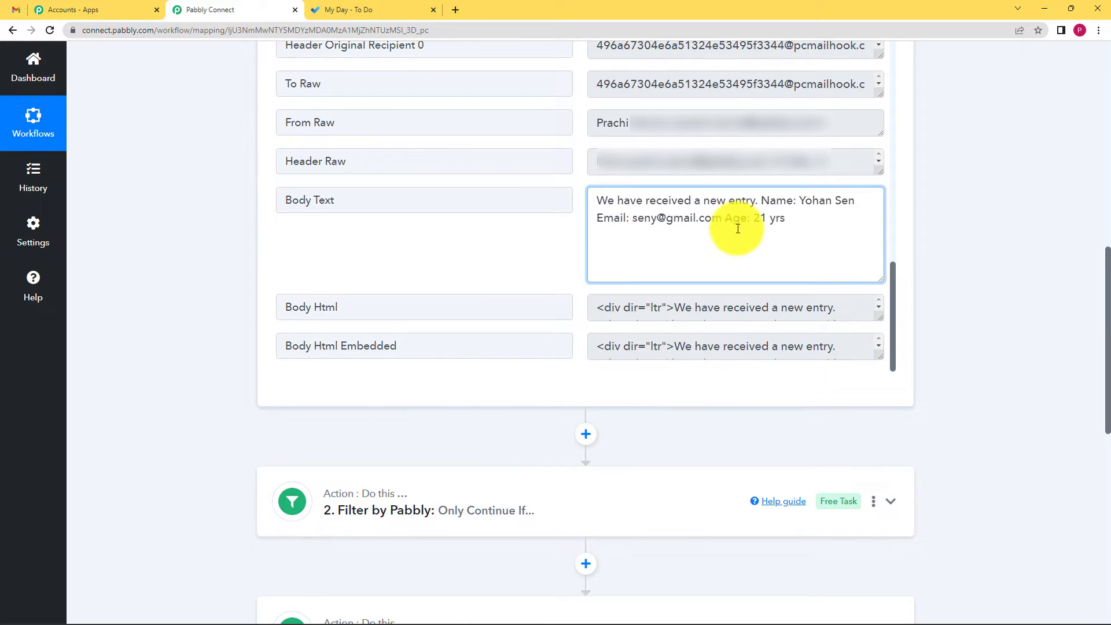
{"action": "left_click_drag", "start_coordinate": [801, 200], "coordinate": [855, 200]}
{"action": "left_click_drag", "start_coordinate": [636, 218], "coordinate": [783, 218]}
{"action": "left_click", "coordinate": [789, 234]}
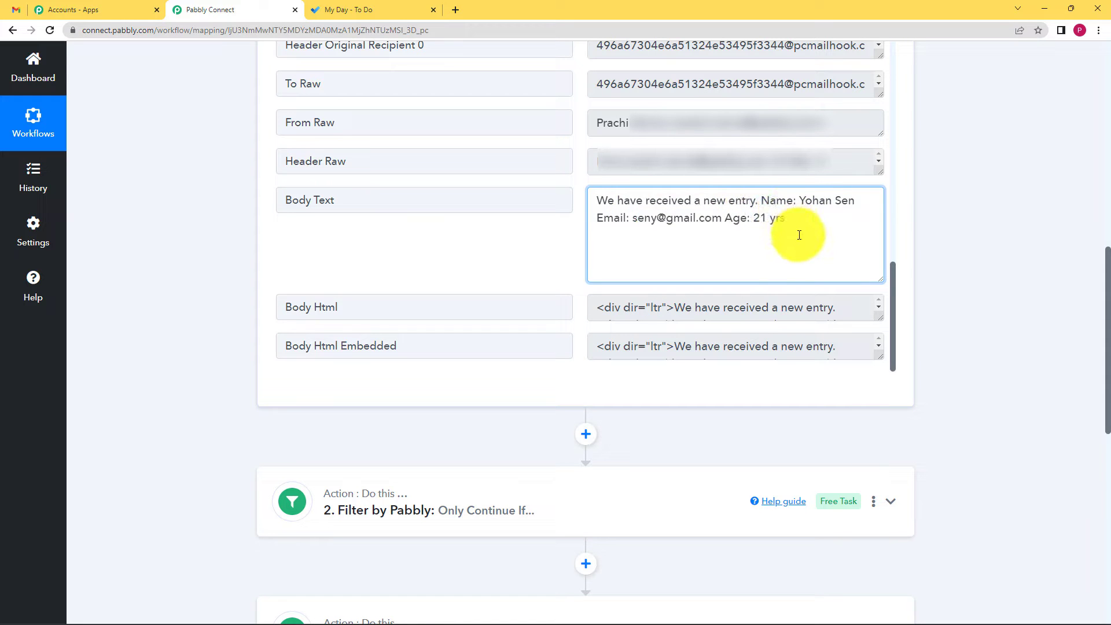
Set the Text Formatter step's action event to Text Parser and connect it.
{"action": "scroll", "coordinate": [406, 373], "scroll_direction": "down", "scroll_amount": 5}
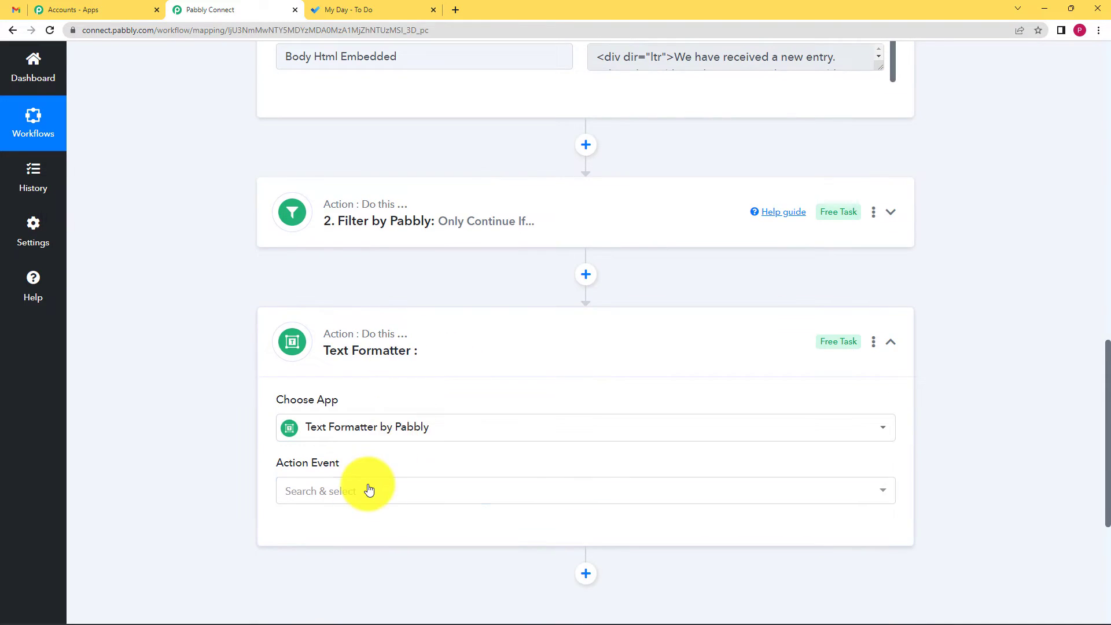
{"action": "left_click", "coordinate": [368, 483]}
{"action": "scroll", "coordinate": [208, 410], "scroll_direction": "down", "scroll_amount": 2}
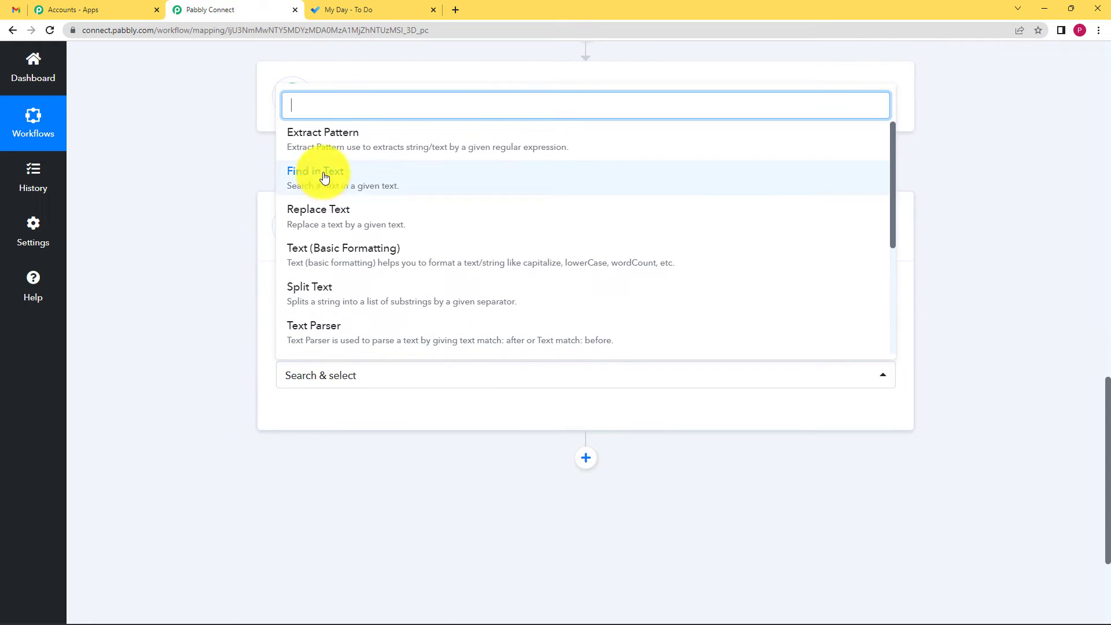
{"action": "left_click", "coordinate": [355, 329]}
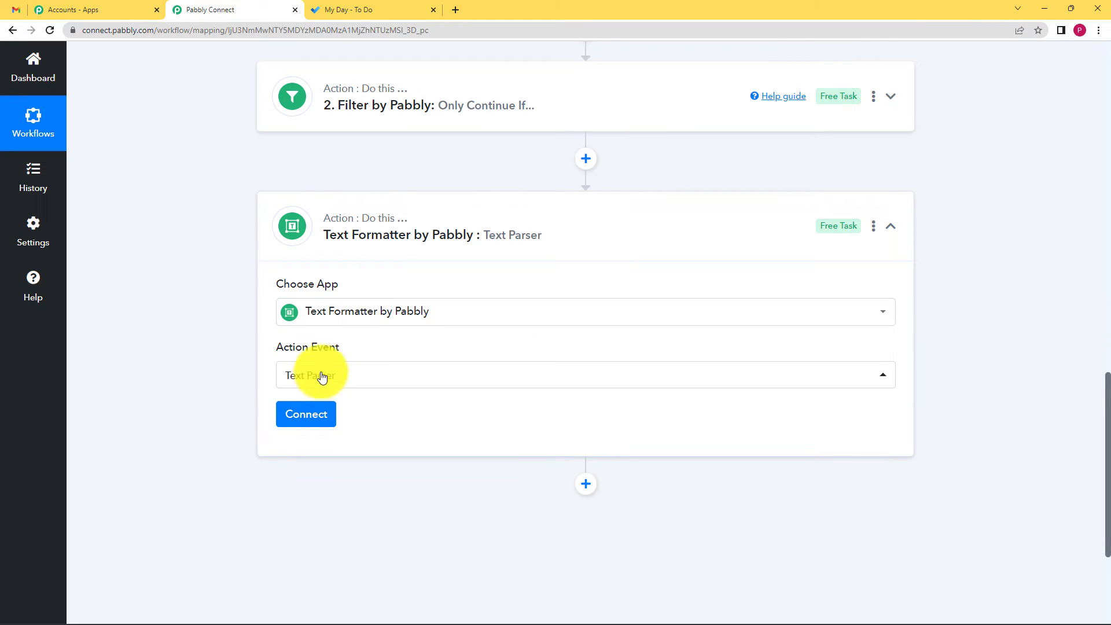
{"action": "left_click", "coordinate": [305, 411]}
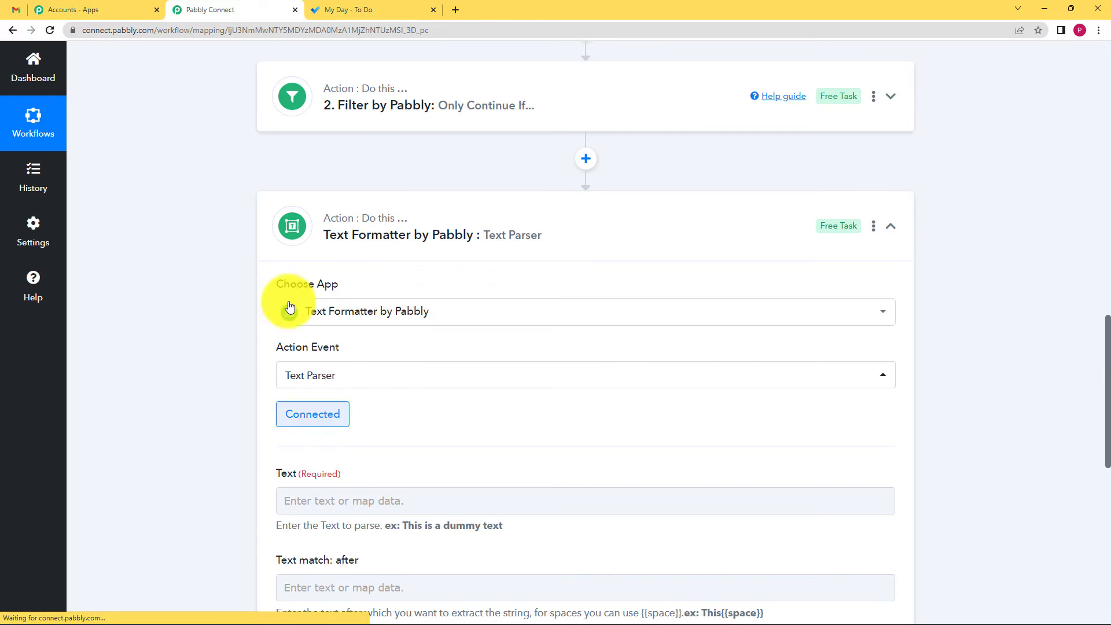
Map the Email Parser's Body Text into the Text Parser's required Text field.
{"action": "scroll", "coordinate": [246, 354], "scroll_direction": "down", "scroll_amount": 1}
{"action": "scroll", "coordinate": [246, 352], "scroll_direction": "down", "scroll_amount": 2}
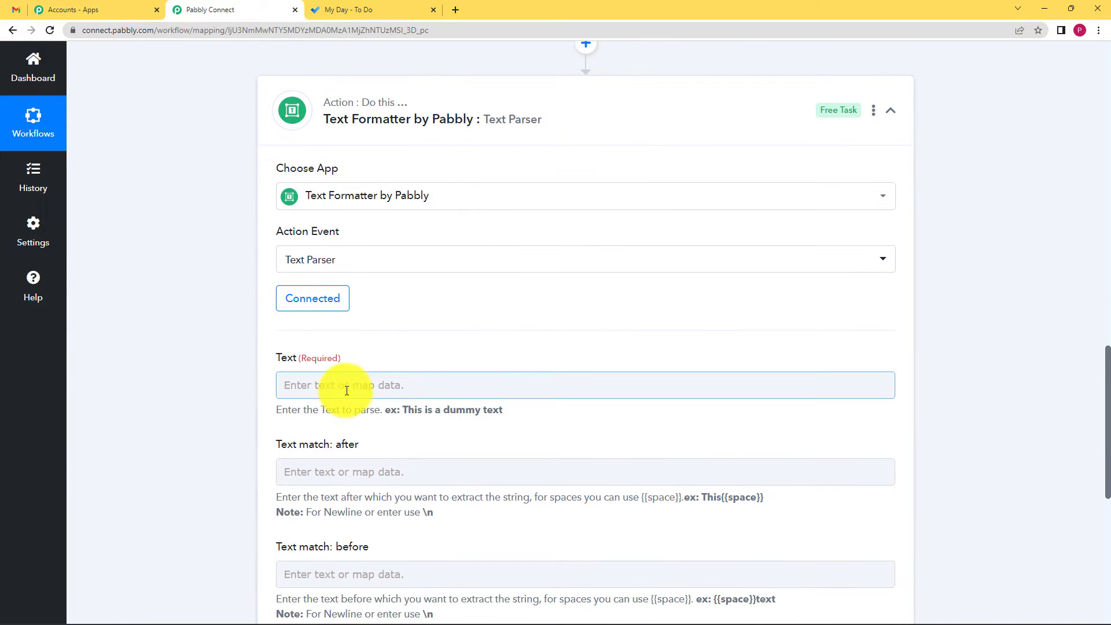
{"action": "scroll", "coordinate": [215, 343], "scroll_direction": "down", "scroll_amount": 2}
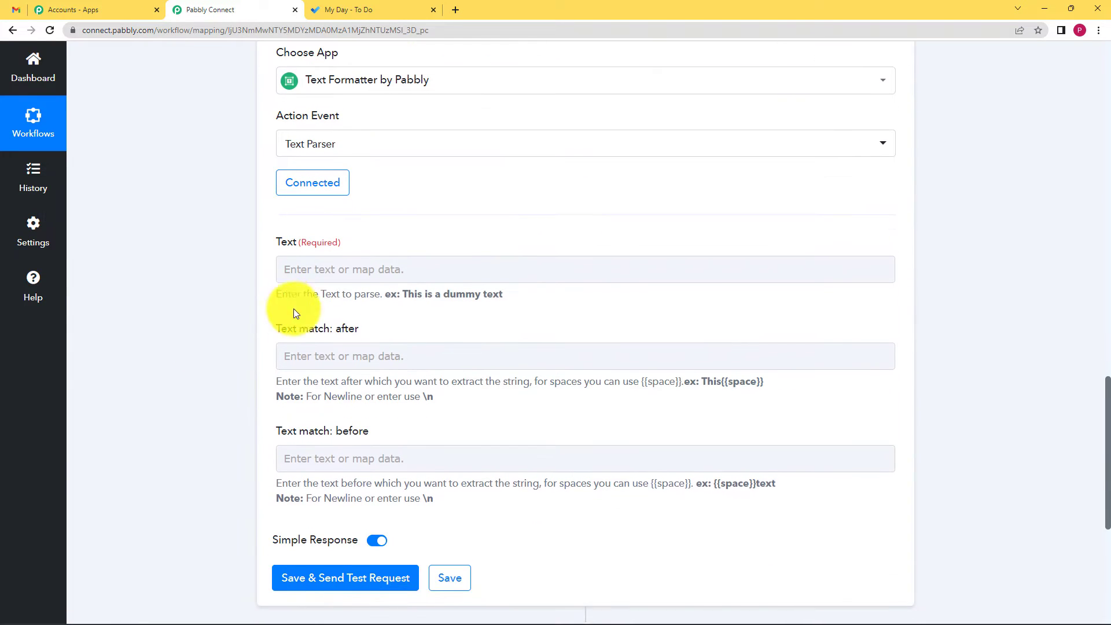
{"action": "left_click", "coordinate": [356, 272]}
{"action": "left_click", "coordinate": [335, 375]}
{"action": "scroll", "coordinate": [210, 332], "scroll_direction": "down", "scroll_amount": 2}
{"action": "scroll", "coordinate": [409, 341], "scroll_direction": "down", "scroll_amount": 1}
{"action": "scroll", "coordinate": [408, 346], "scroll_direction": "down", "scroll_amount": 10}
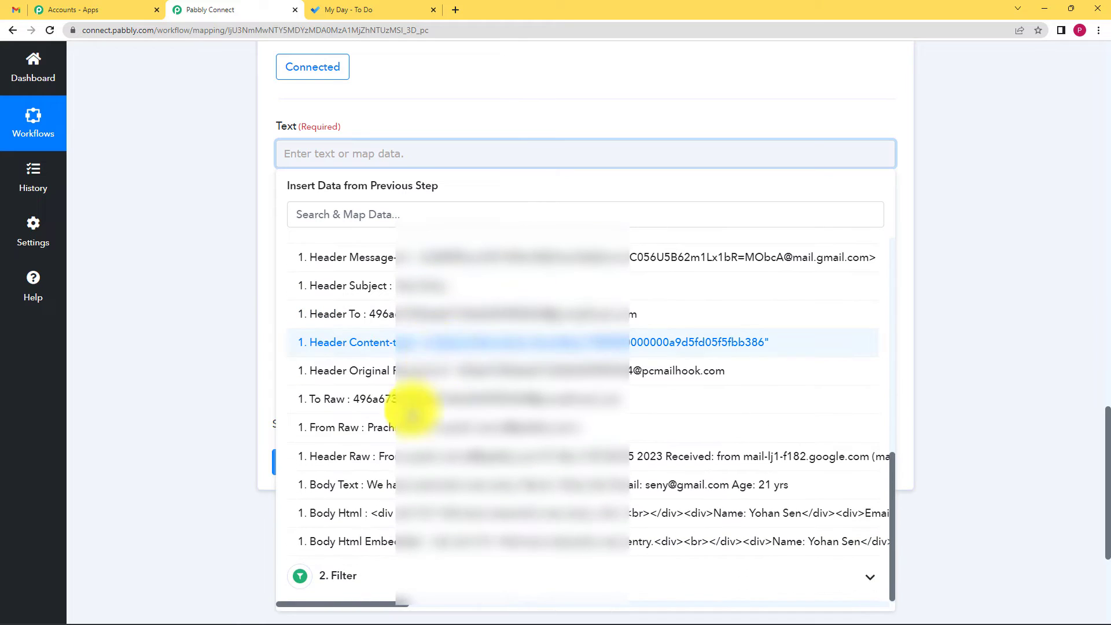
{"action": "left_click", "coordinate": [389, 481]}
{"action": "left_click", "coordinate": [169, 249]}
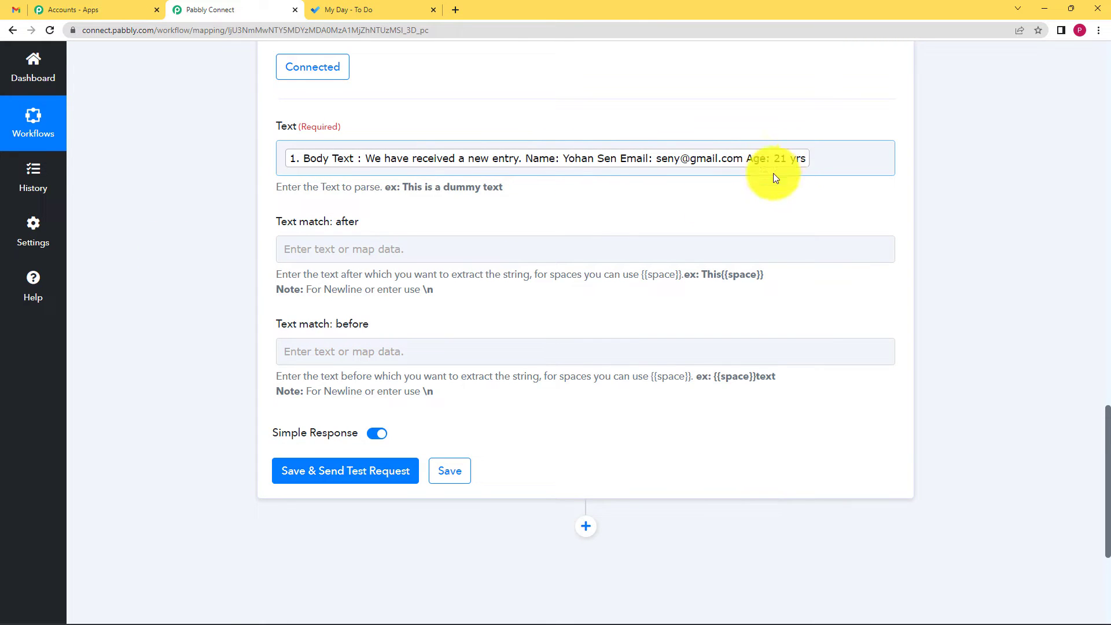
Set the Text Parser to extract the text after "Name:" and before "Email".
{"action": "left_click", "coordinate": [326, 253]}
{"action": "left_click", "coordinate": [380, 261]}
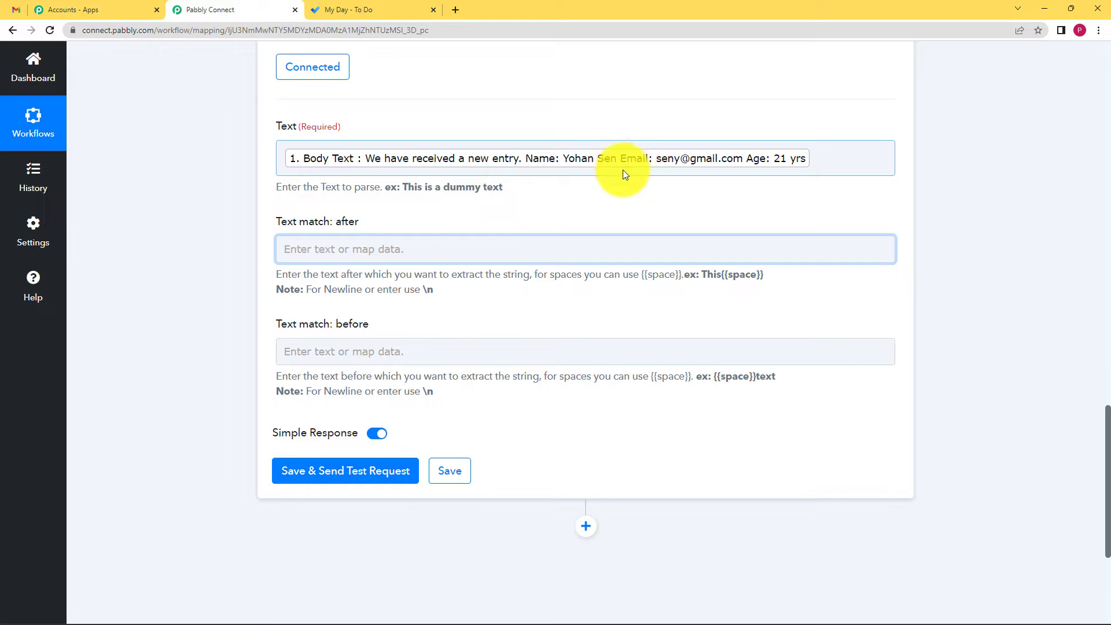
{"action": "left_click", "coordinate": [522, 247]}
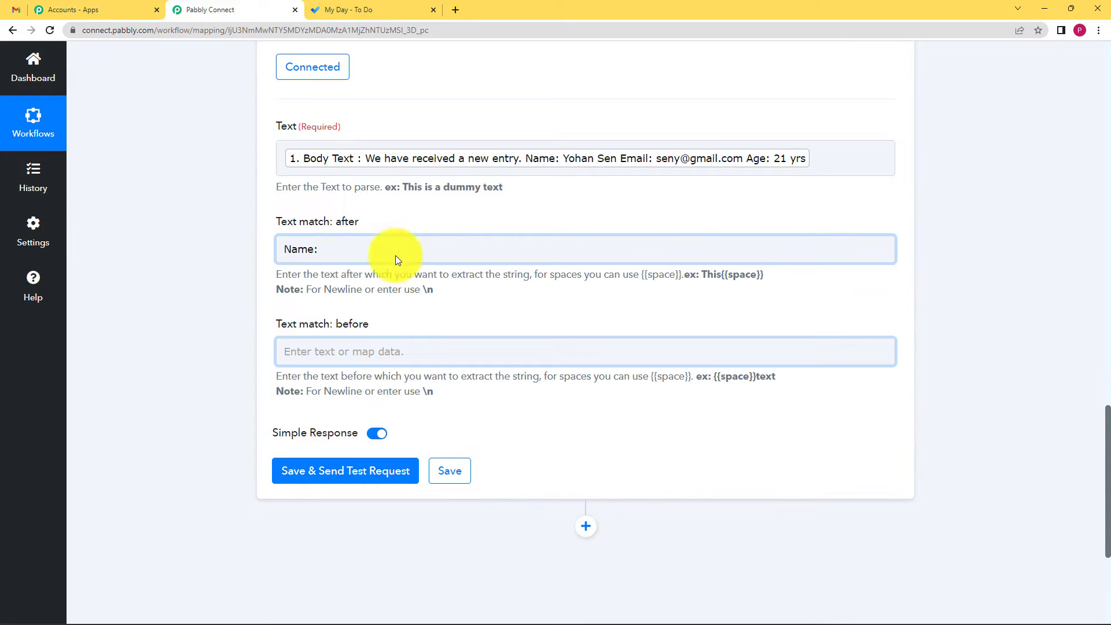
{"action": "left_click", "coordinate": [329, 348]}
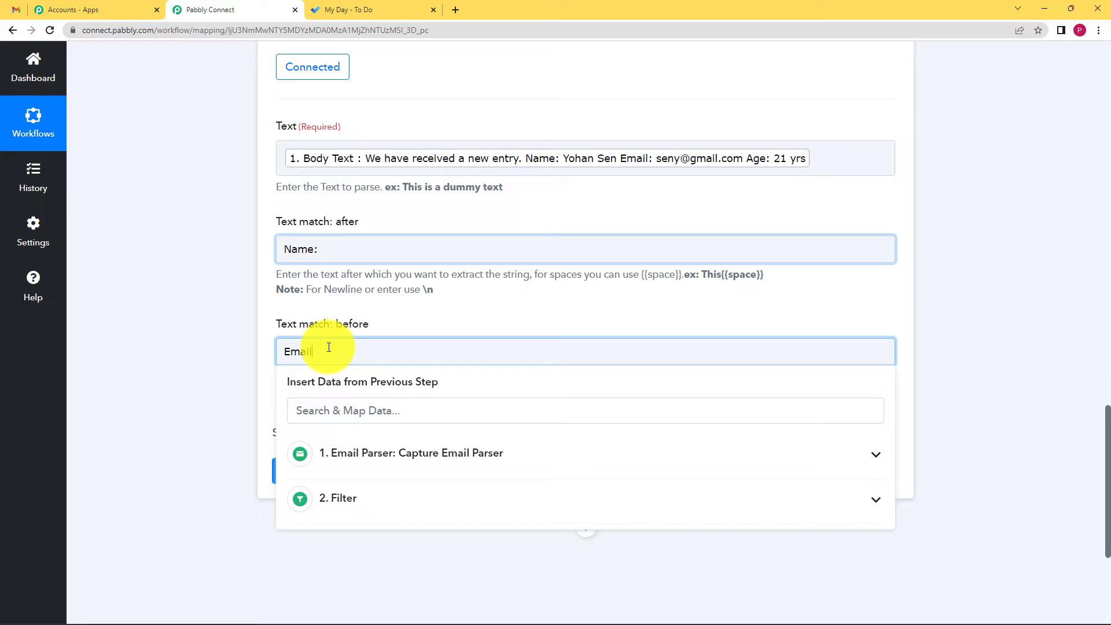
{"action": "left_click", "coordinate": [262, 336]}
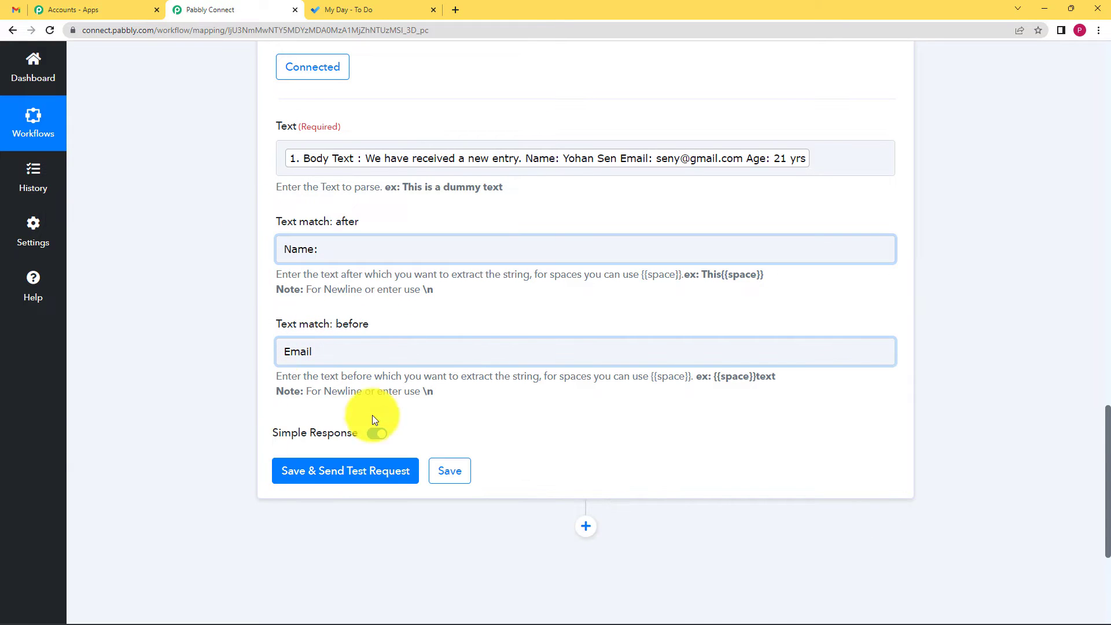
Save the Text Parser step with a test request and check the Result value in its response.
{"action": "left_click", "coordinate": [389, 463]}
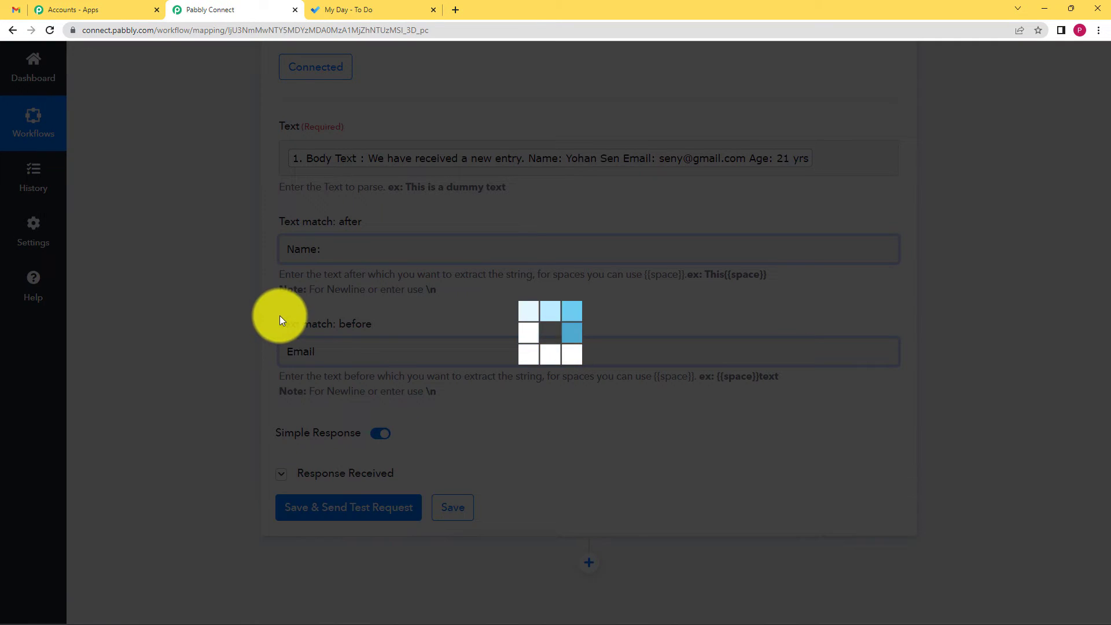
{"action": "scroll", "coordinate": [405, 359], "scroll_direction": "down", "scroll_amount": 3}
{"action": "left_click_drag", "start_coordinate": [687, 394], "coordinate": [531, 422]}
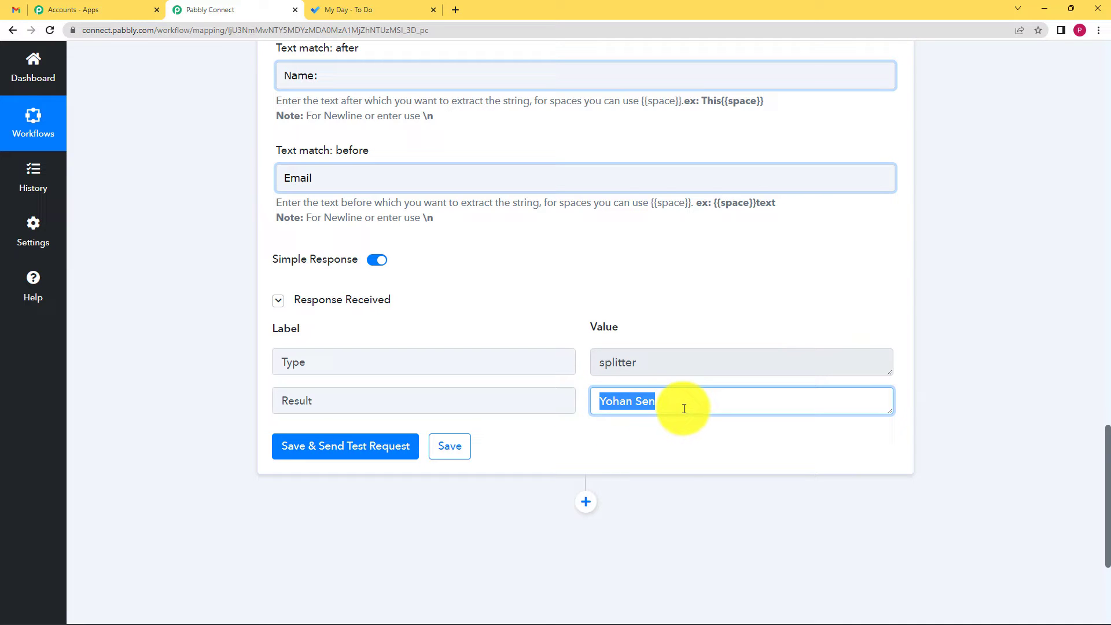
{"action": "left_click", "coordinate": [650, 384]}
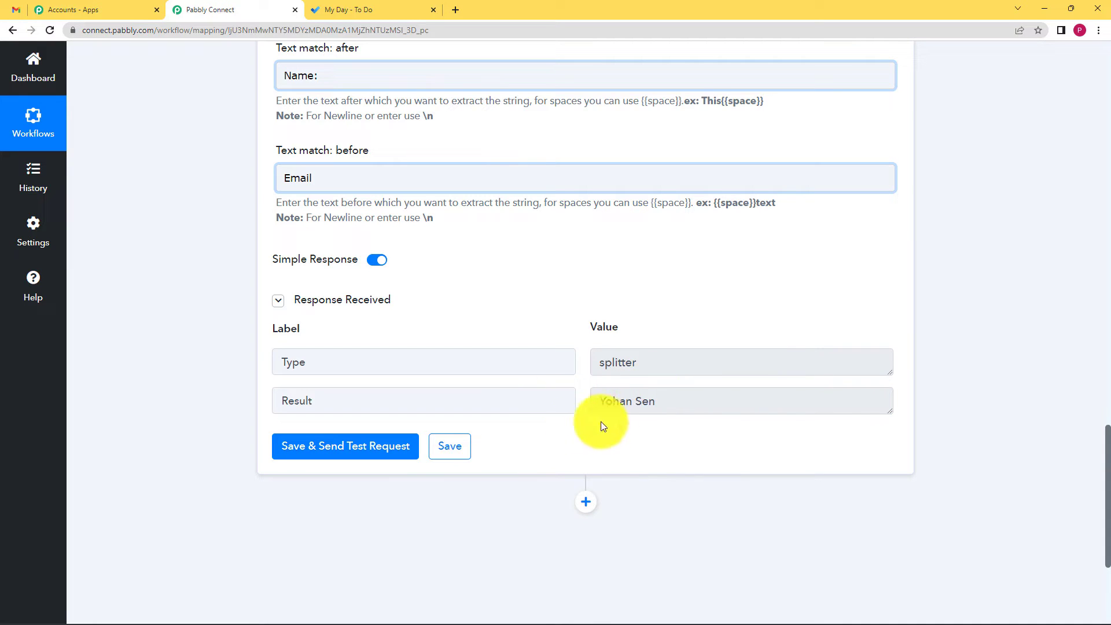
Save the Text Parser step that extracts the name and collapse it.
{"action": "left_click", "coordinate": [463, 445]}
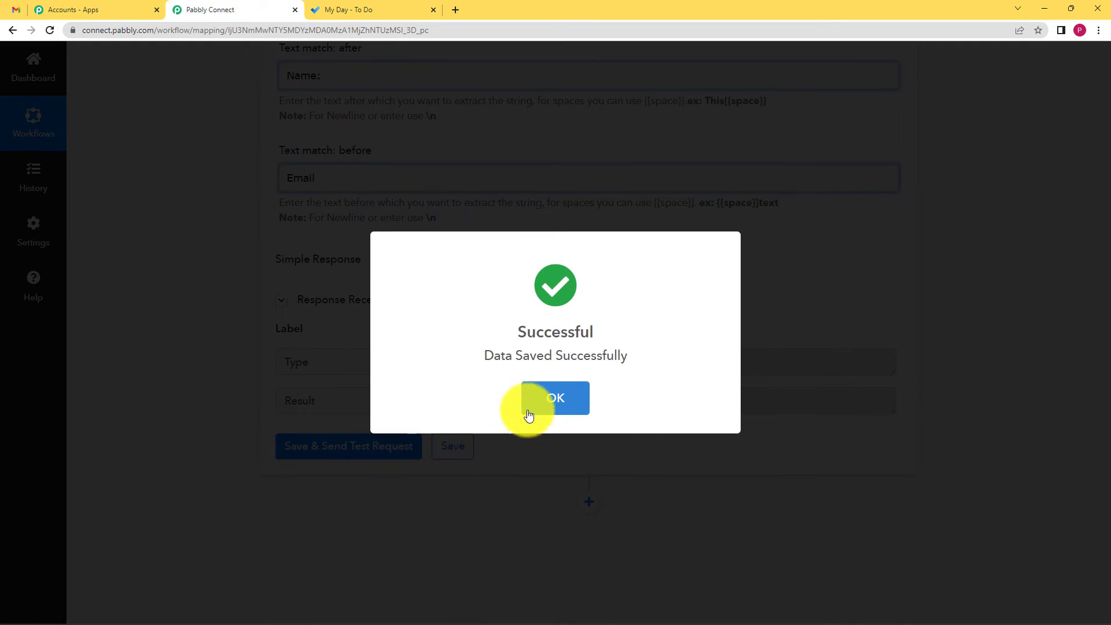
{"action": "left_click", "coordinate": [536, 401]}
{"action": "scroll", "coordinate": [518, 233], "scroll_direction": "up", "scroll_amount": 7}
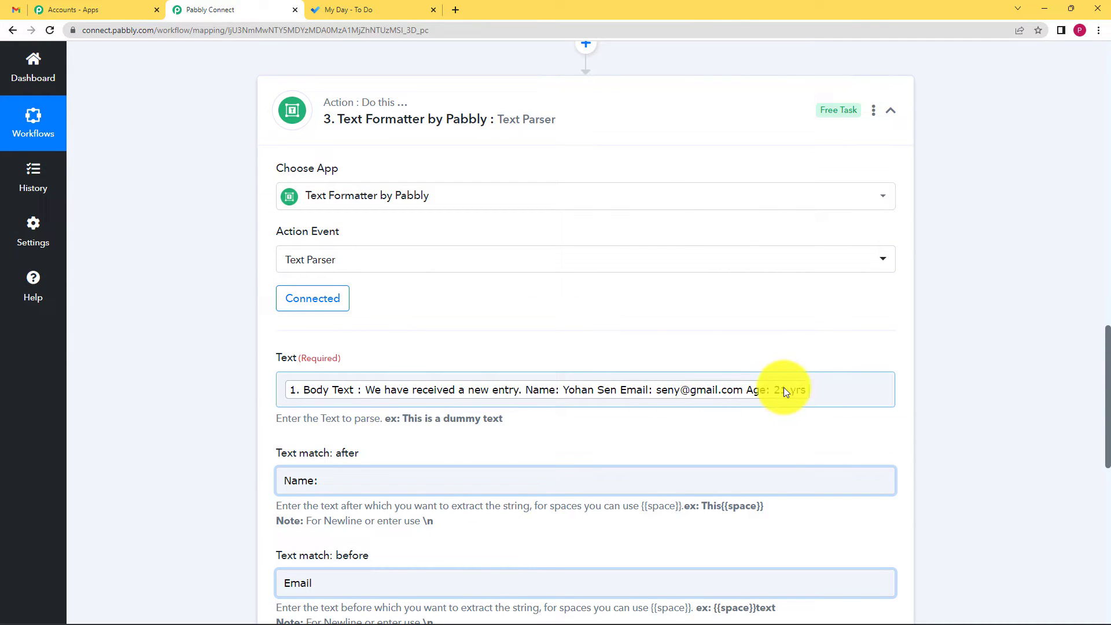
{"action": "left_click", "coordinate": [615, 116]}
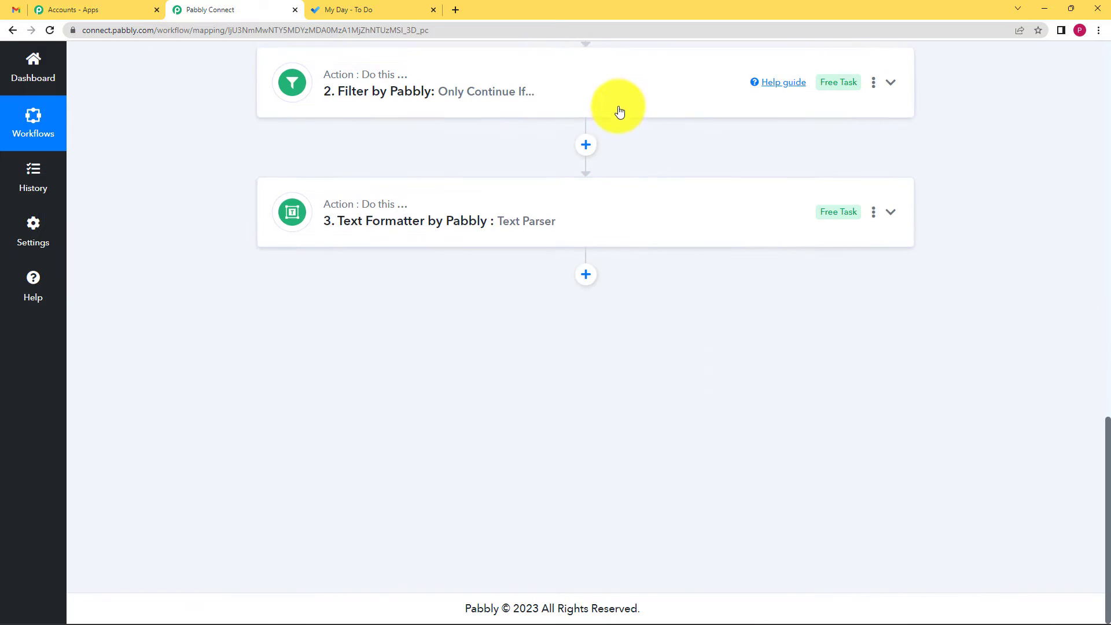
Add a Text Formatter action after step 3, with Text Parser as its action event, and connect it.
{"action": "left_click", "coordinate": [586, 276]}
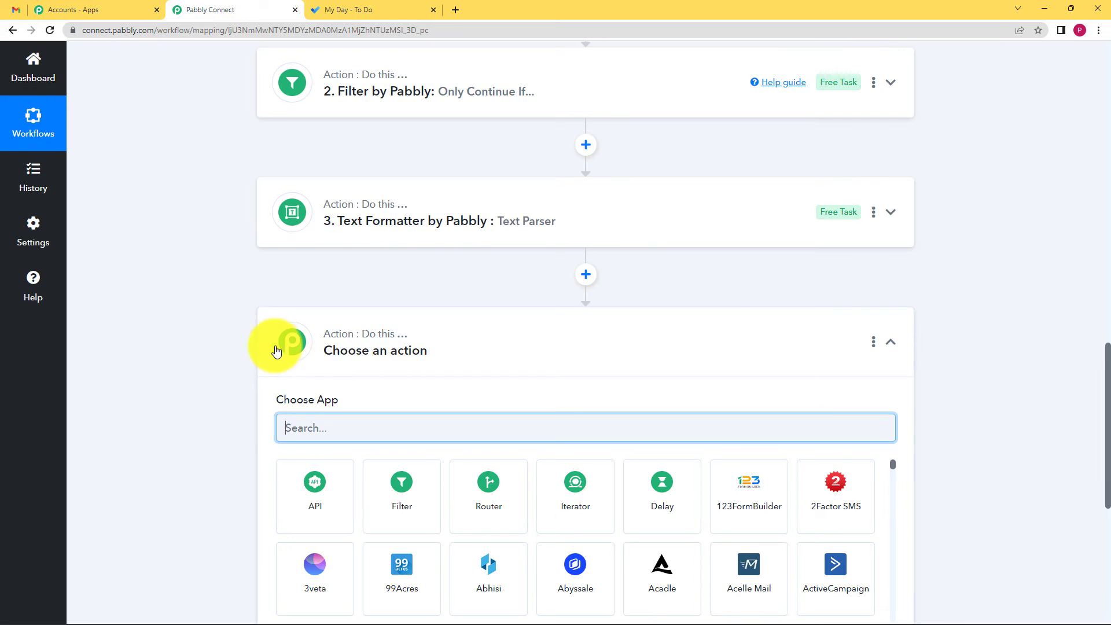
{"action": "scroll", "coordinate": [266, 359], "scroll_direction": "down", "scroll_amount": 3}
{"action": "type", "text": "text"}
{"action": "left_click", "coordinate": [383, 331]}
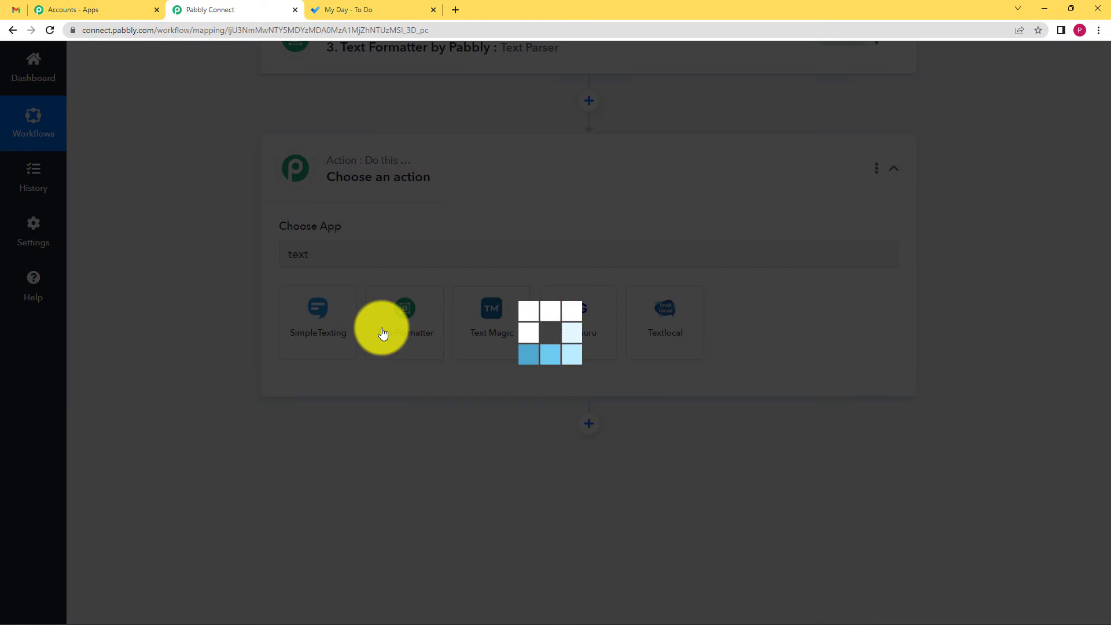
{"action": "scroll", "coordinate": [382, 548], "scroll_direction": "down", "scroll_amount": 2}
{"action": "left_click", "coordinate": [377, 524]}
{"action": "left_click", "coordinate": [347, 359]}
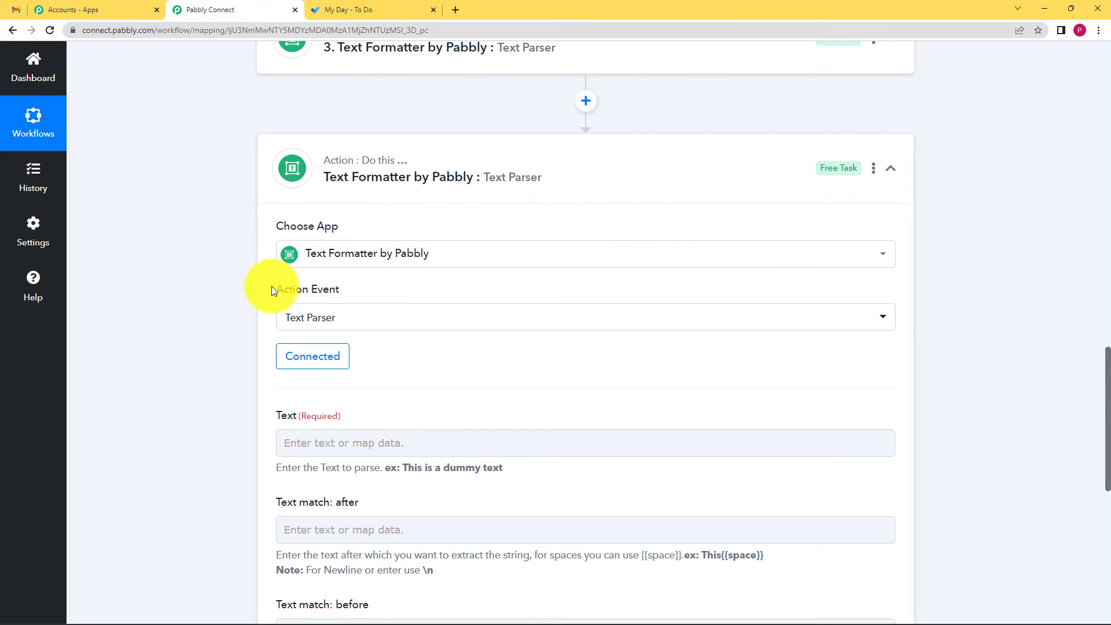
Map the Email Parser's Body Text into the required Text field of the second Text Parser step.
{"action": "scroll", "coordinate": [228, 349], "scroll_direction": "down", "scroll_amount": 3}
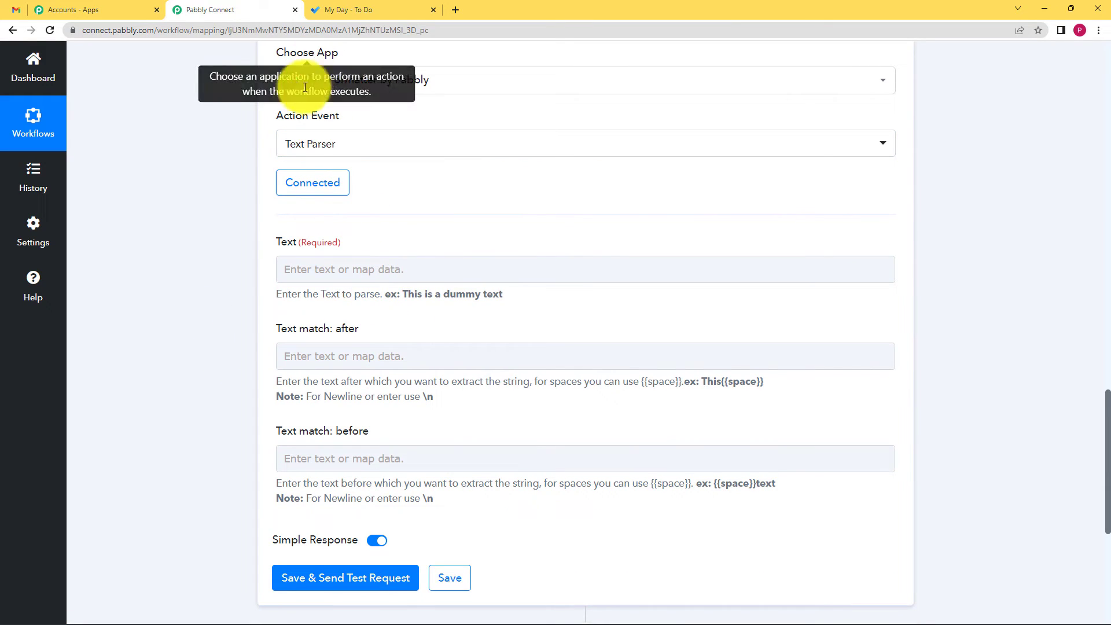
{"action": "left_click", "coordinate": [348, 273]}
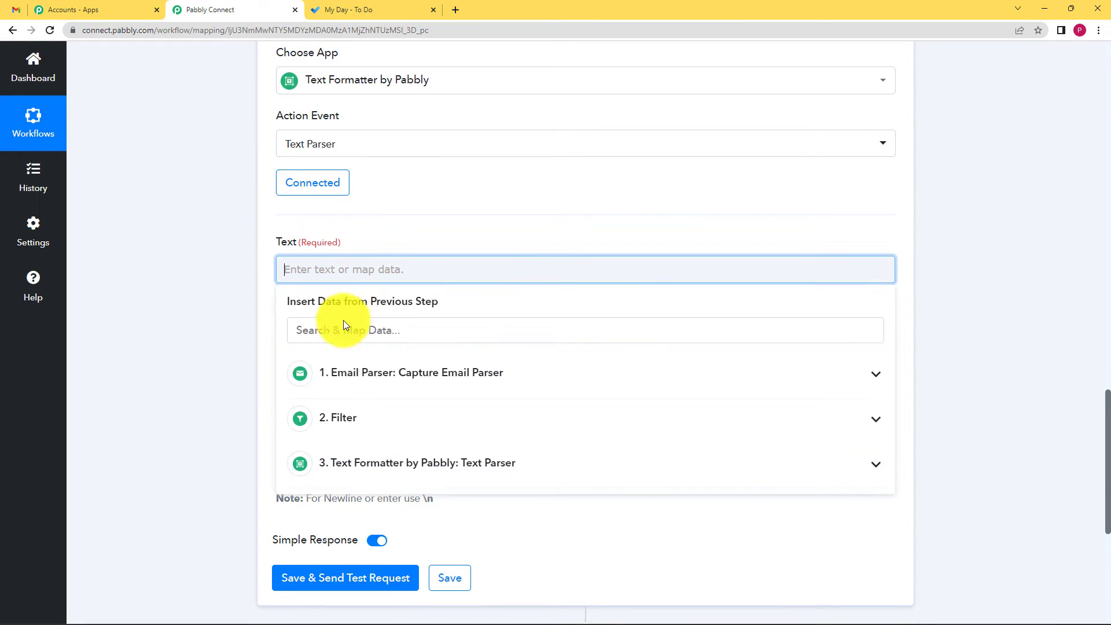
{"action": "left_click", "coordinate": [373, 379]}
{"action": "scroll", "coordinate": [406, 324], "scroll_direction": "down", "scroll_amount": 3}
{"action": "scroll", "coordinate": [550, 298], "scroll_direction": "down", "scroll_amount": 10}
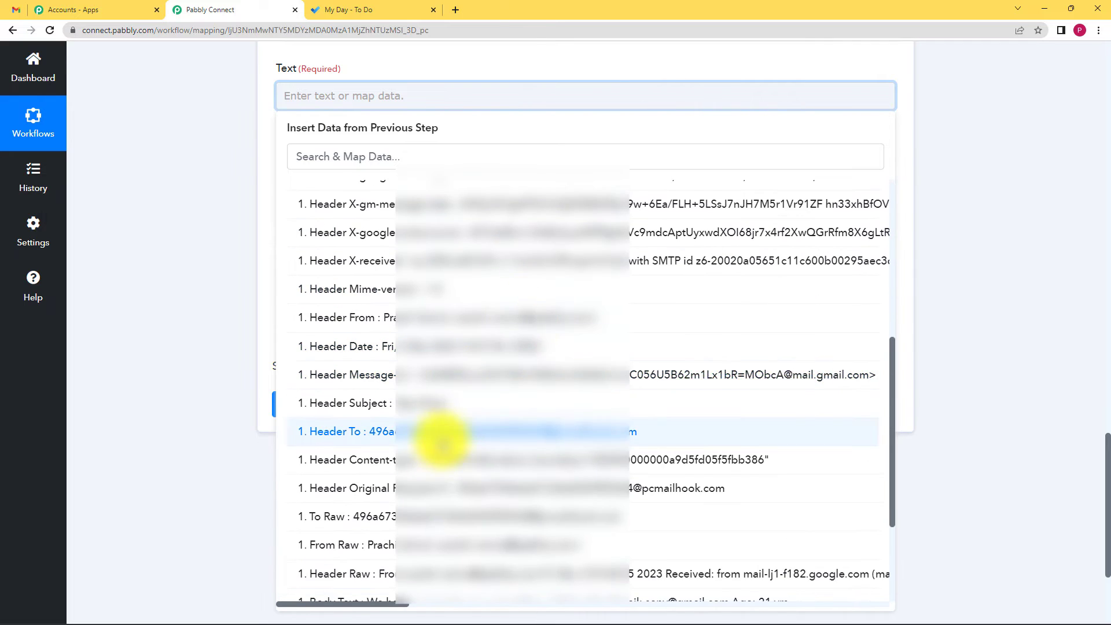
{"action": "left_click", "coordinate": [205, 262]}
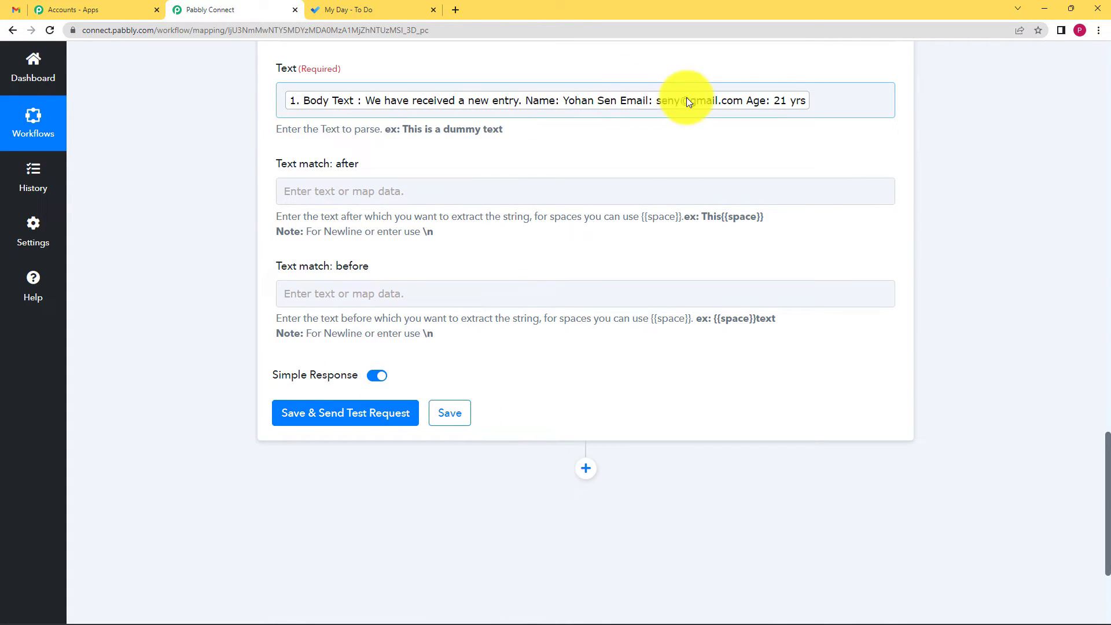
Set the second Text Parser to extract the text after "Email:" and before "Age".
{"action": "left_click", "coordinate": [351, 192]}
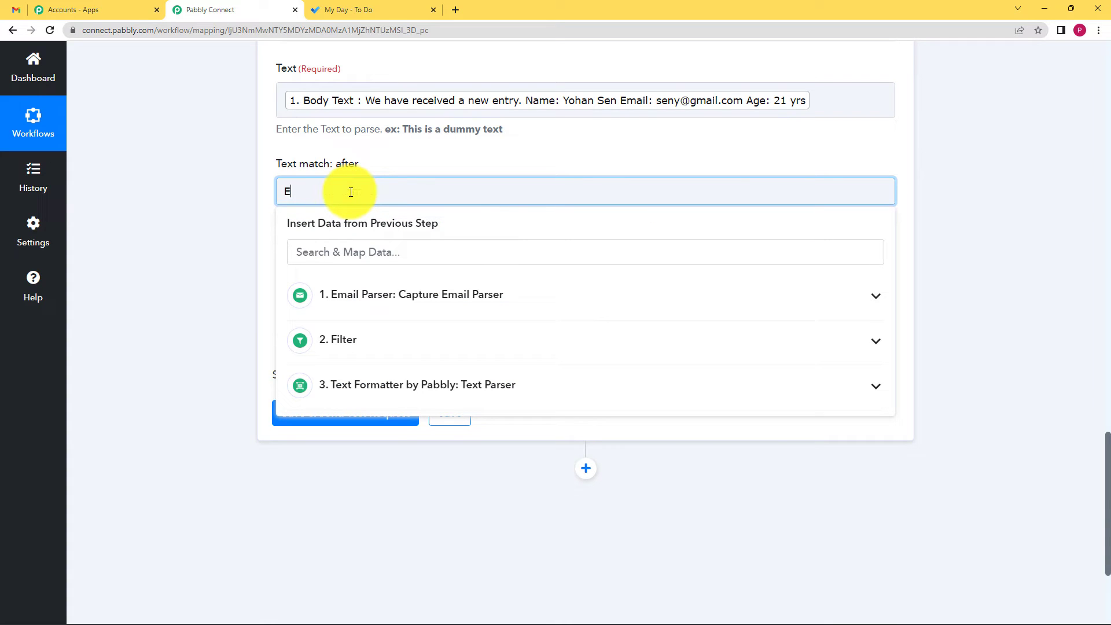
{"action": "type", "text": "Email:"}
{"action": "left_click", "coordinate": [234, 233]}
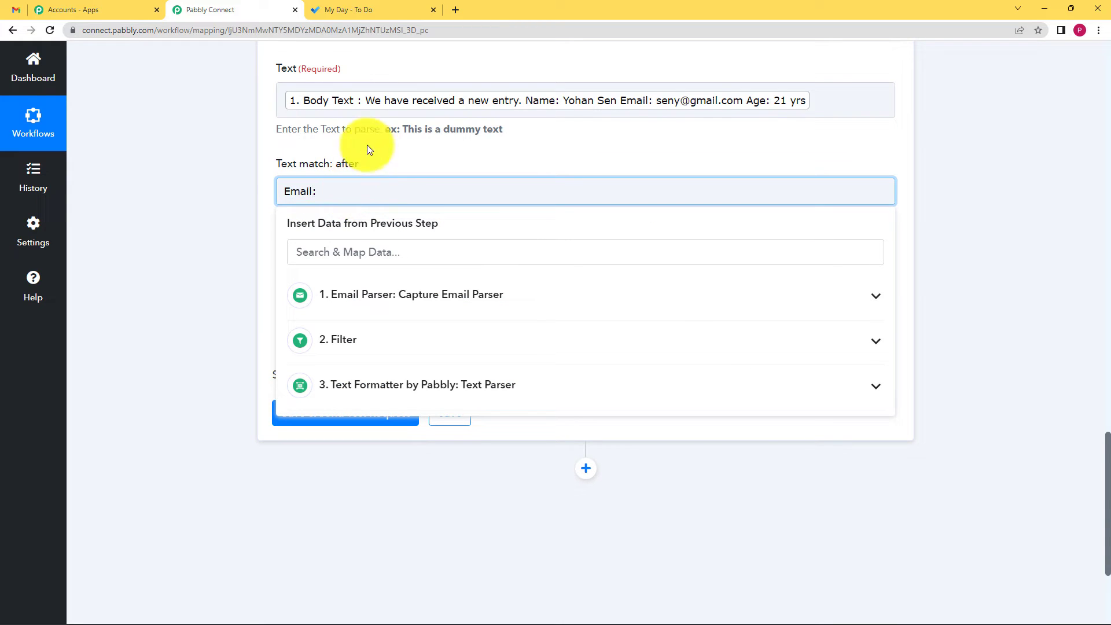
{"action": "left_click", "coordinate": [291, 293]}
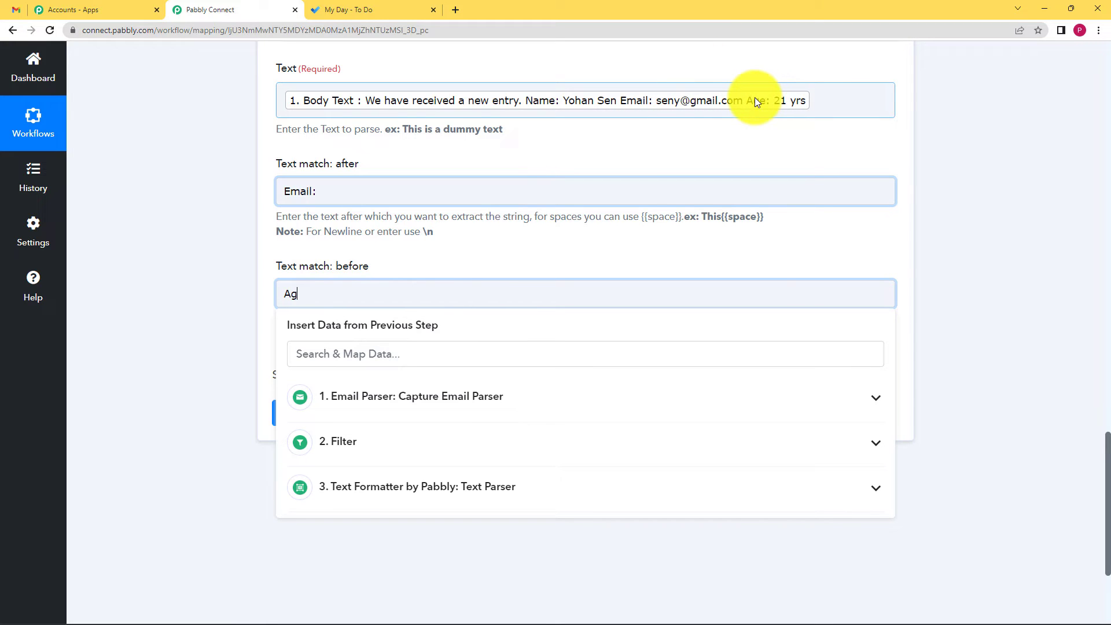
{"action": "type", "text": "Age"}
{"action": "left_click", "coordinate": [217, 224]}
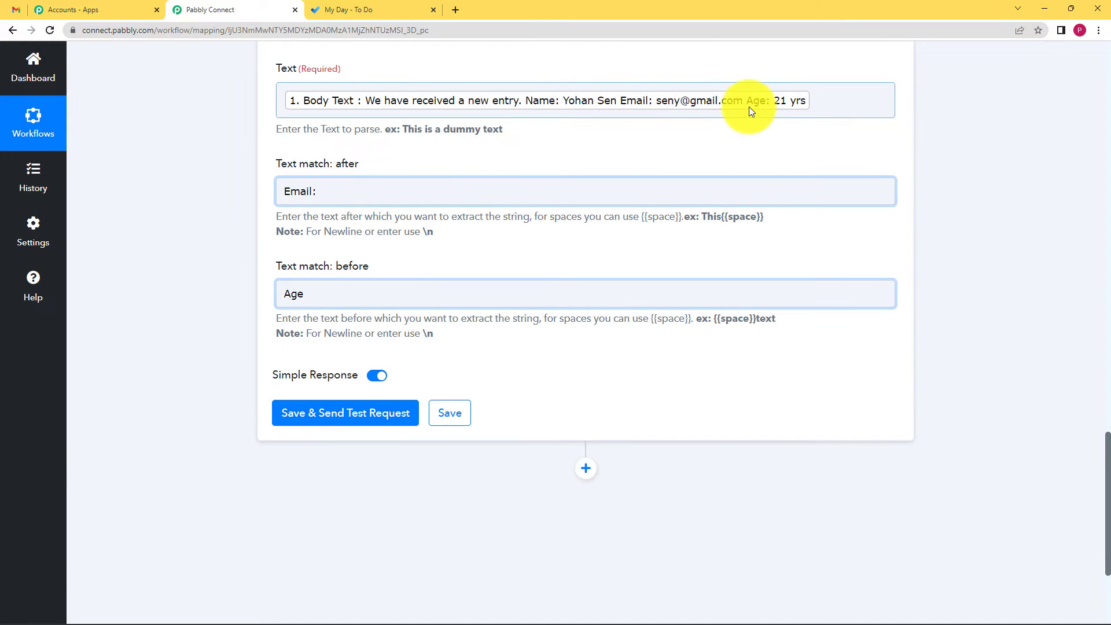
Save the email parsing step with a test request and check the Result value in its response.
{"action": "left_click", "coordinate": [341, 403]}
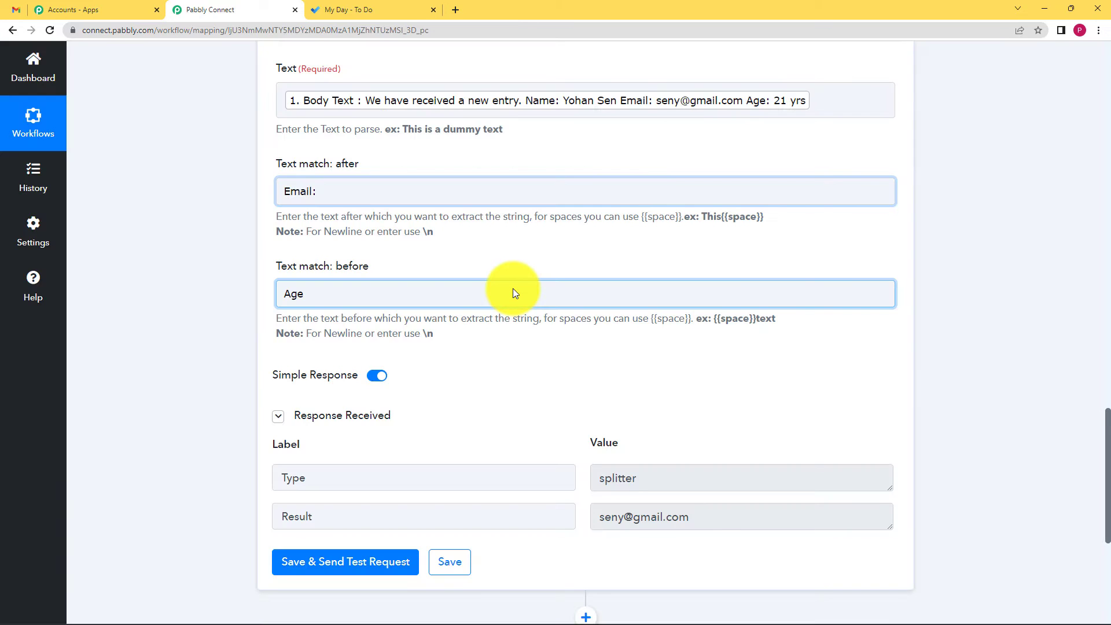
{"action": "scroll", "coordinate": [525, 372], "scroll_direction": "down", "scroll_amount": 3}
{"action": "triple_click", "coordinate": [652, 345]}
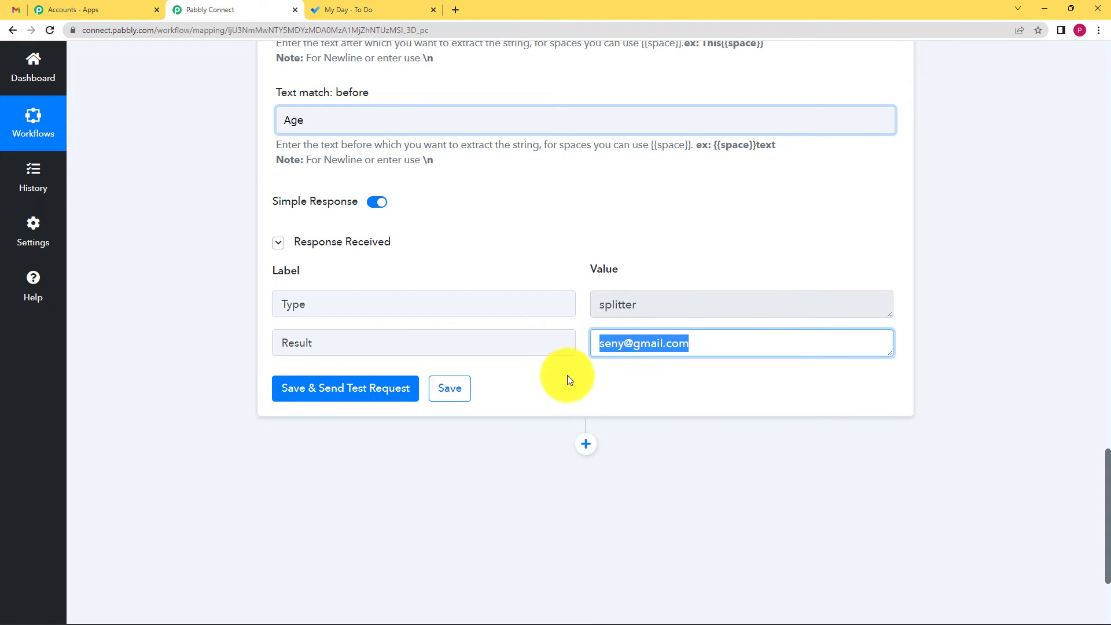
{"action": "left_click", "coordinate": [670, 347]}
Save the Text Parser step that extracts the email and collapse it.
{"action": "left_click", "coordinate": [459, 401]}
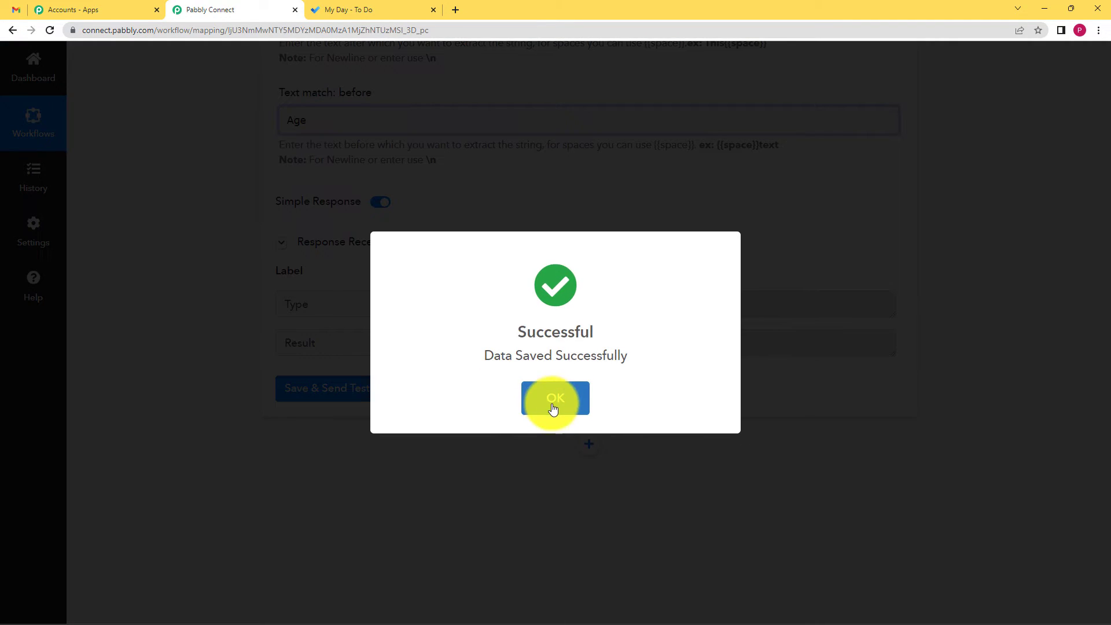
{"action": "left_click", "coordinate": [551, 402]}
{"action": "scroll", "coordinate": [488, 174], "scroll_direction": "up", "scroll_amount": 5}
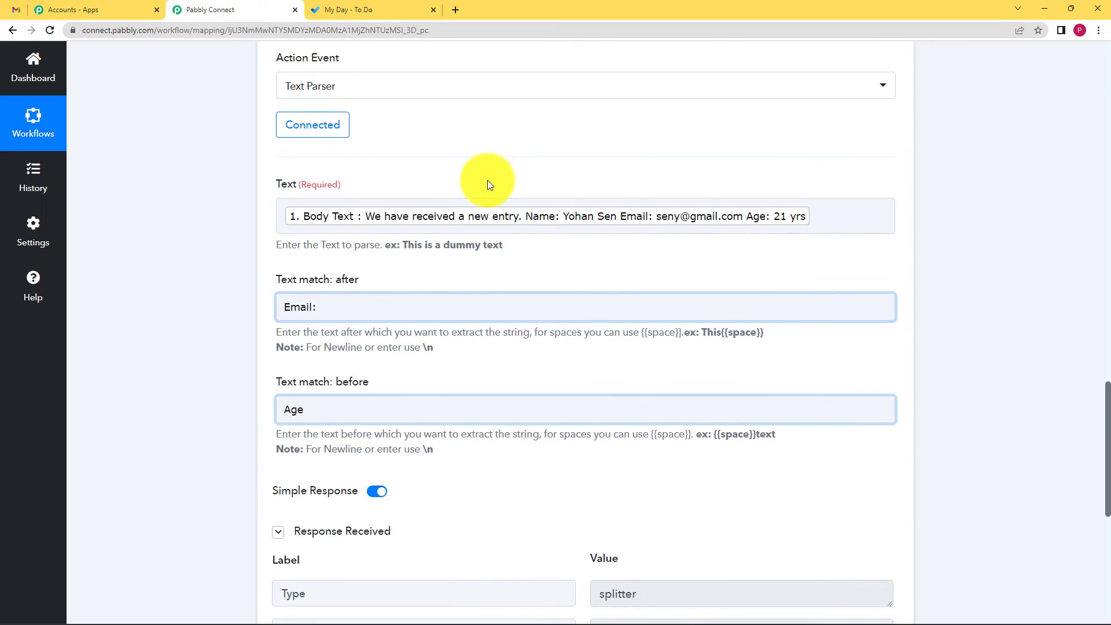
{"action": "scroll", "coordinate": [488, 183], "scroll_direction": "up", "scroll_amount": 2}
{"action": "left_click", "coordinate": [550, 74]}
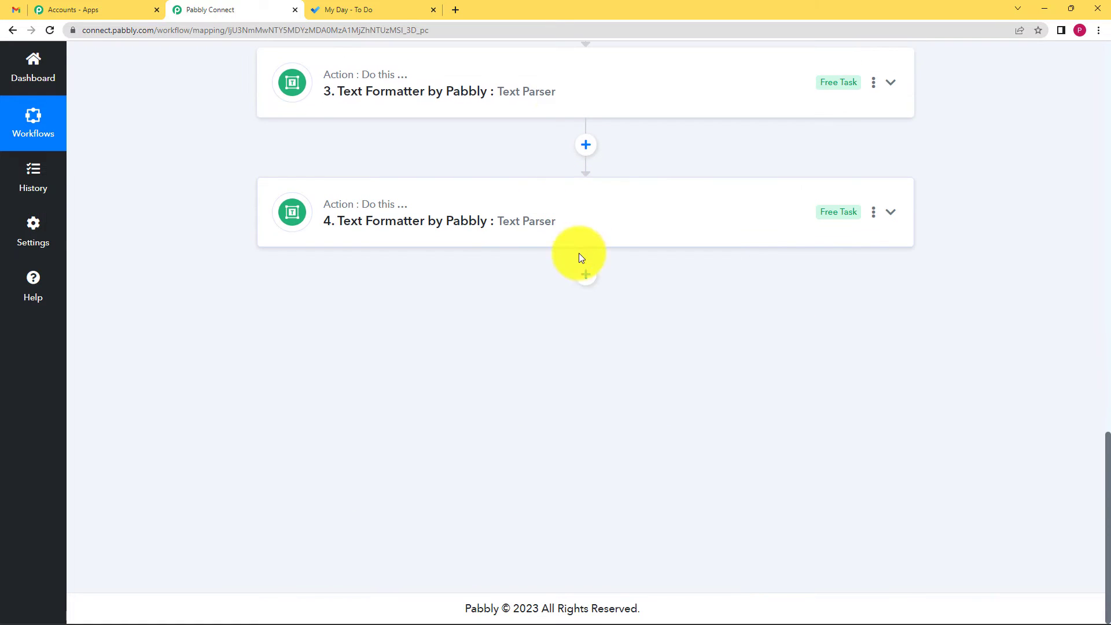
Add a Text Formatter action after step 4, with Text Parser as its action event, and connect it.
{"action": "left_click", "coordinate": [584, 275]}
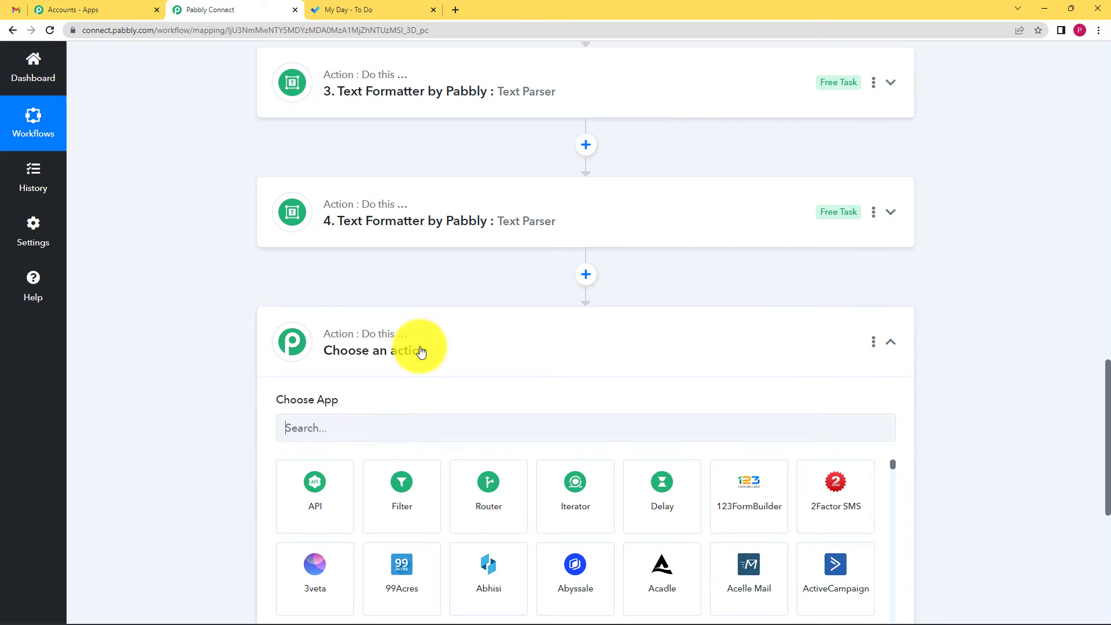
{"action": "type", "text": "text"}
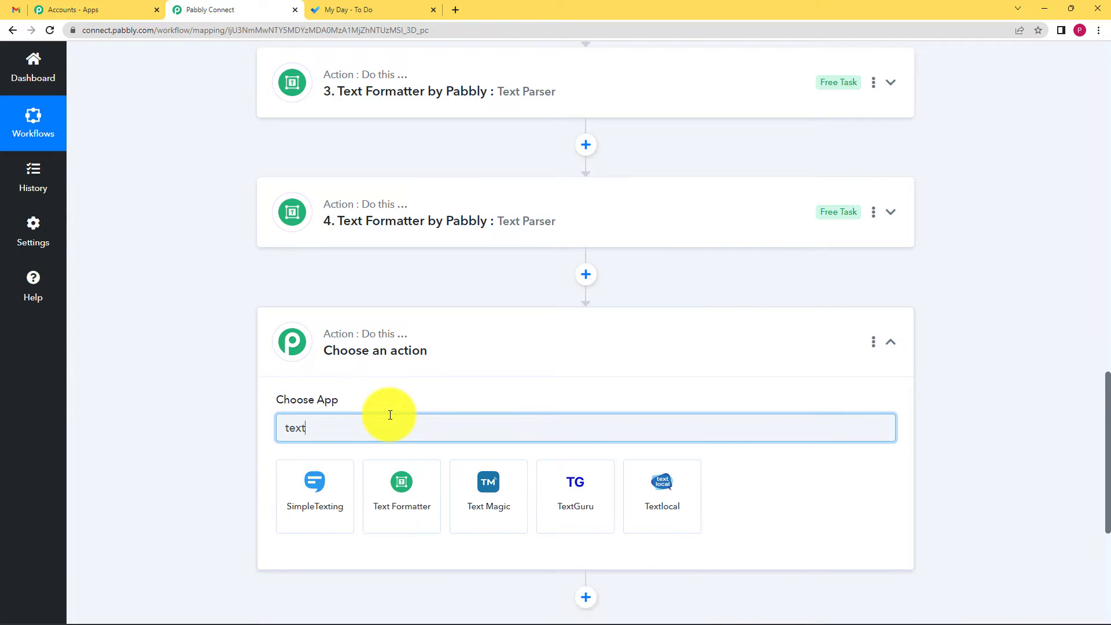
{"action": "left_click", "coordinate": [406, 478]}
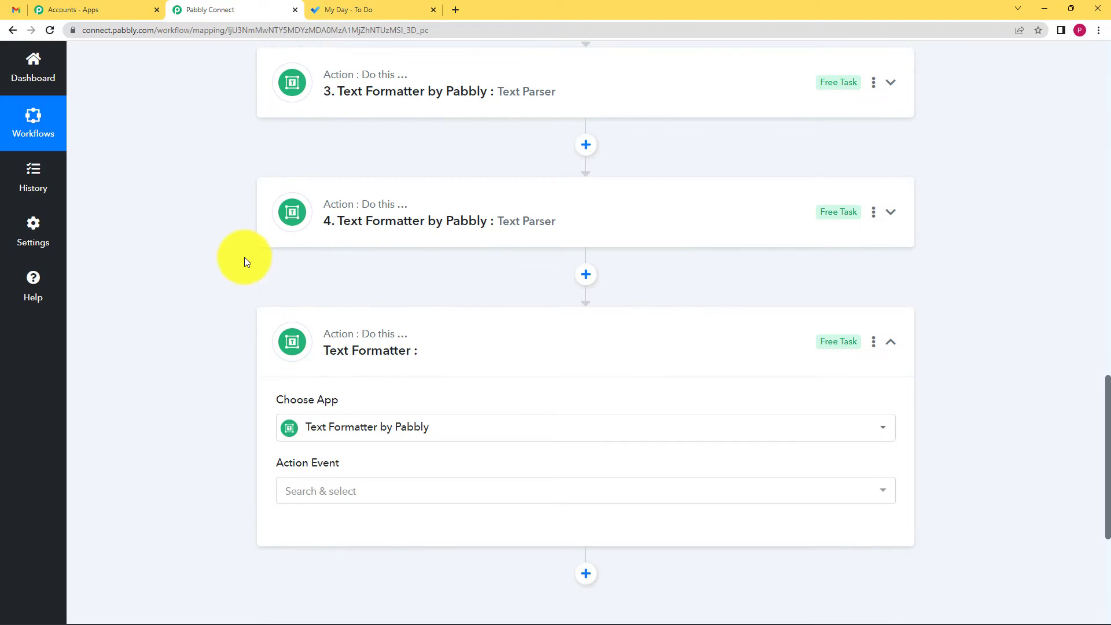
{"action": "scroll", "coordinate": [244, 257], "scroll_direction": "down", "scroll_amount": 3}
{"action": "left_click", "coordinate": [323, 315]}
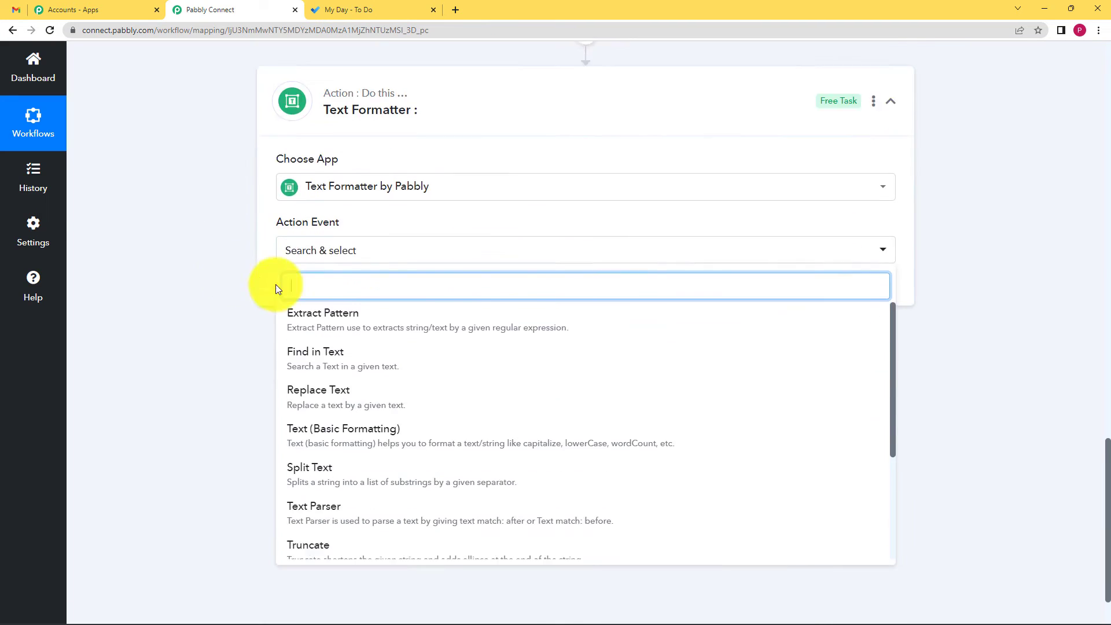
{"action": "left_click", "coordinate": [364, 461]}
{"action": "left_click", "coordinate": [313, 242]}
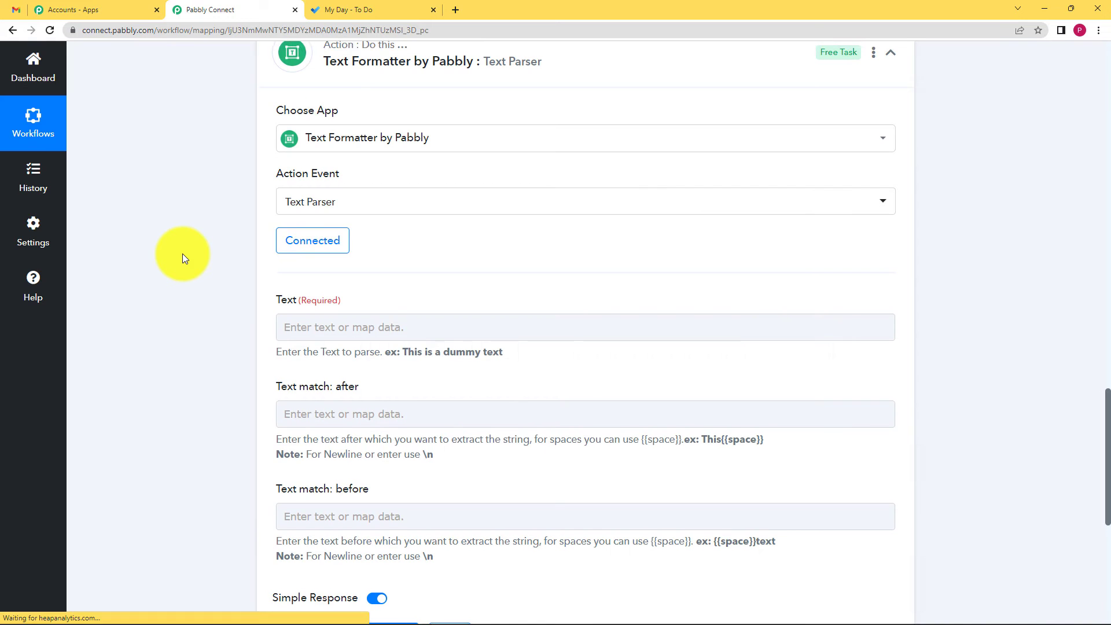
Map the Email Parser's Body Text into the required Text field of the third Text Parser step.
{"action": "scroll", "coordinate": [293, 224], "scroll_direction": "down", "scroll_amount": 3}
{"action": "left_click", "coordinate": [366, 148]}
{"action": "left_click", "coordinate": [377, 258]}
{"action": "scroll", "coordinate": [459, 297], "scroll_direction": "down", "scroll_amount": 10}
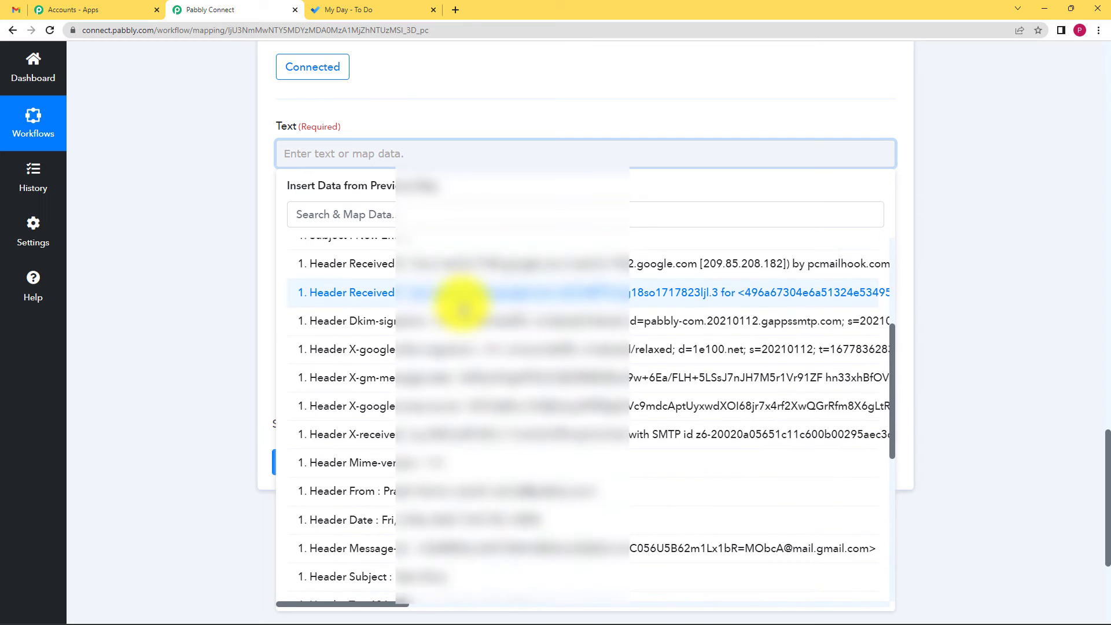
{"action": "scroll", "coordinate": [457, 312], "scroll_direction": "down", "scroll_amount": 2}
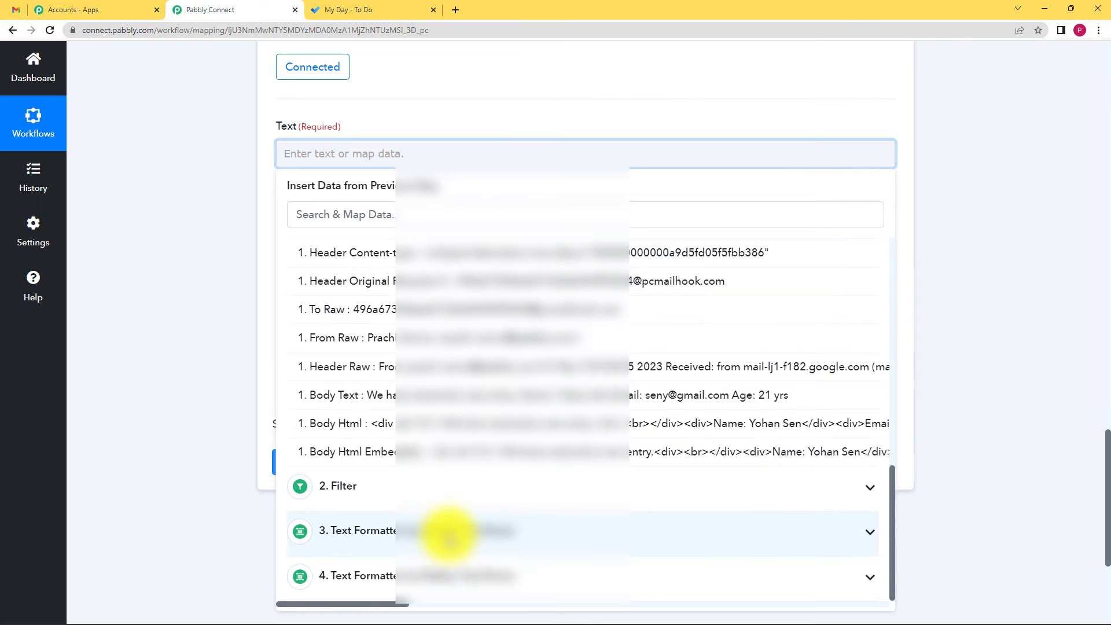
{"action": "left_click", "coordinate": [405, 395]}
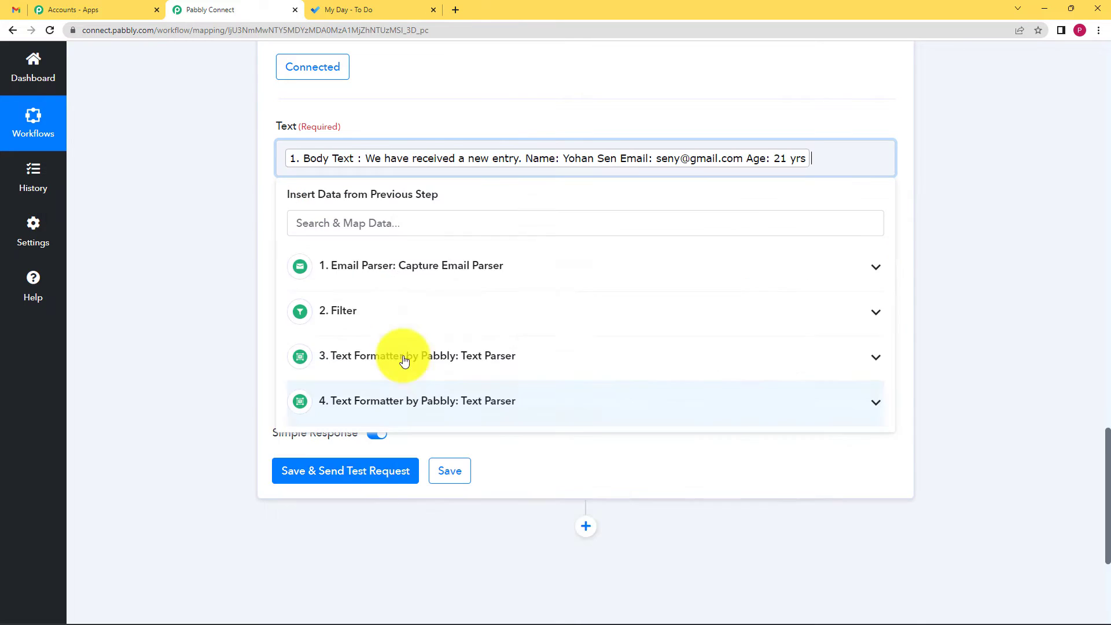
{"action": "left_click", "coordinate": [215, 248]}
Set the third Text Parser to extract the text after "Age:", leaving the before match empty.
{"action": "left_click", "coordinate": [330, 249]}
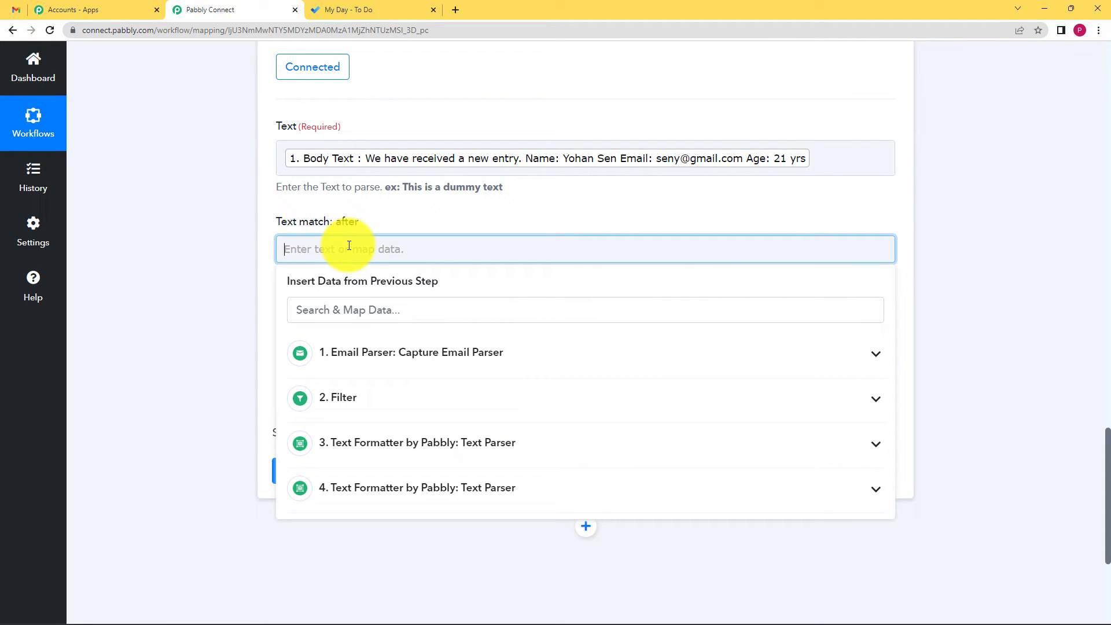
{"action": "left_click", "coordinate": [207, 313]}
Save the age parsing step with a test request and check the Result value in its response.
{"action": "left_click", "coordinate": [408, 470]}
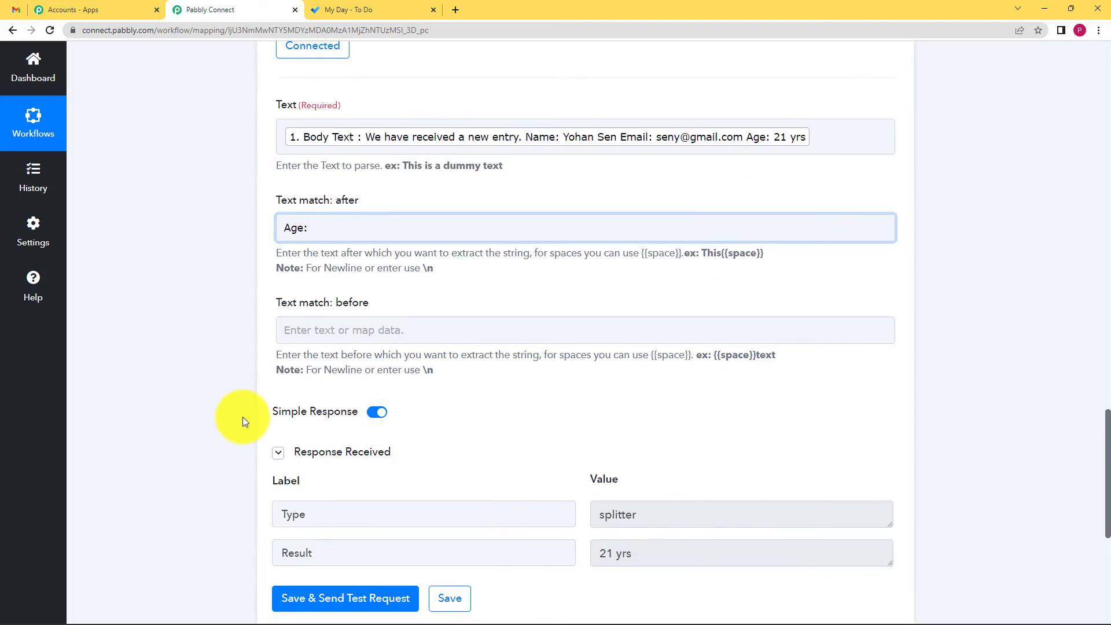
{"action": "scroll", "coordinate": [851, 199], "scroll_direction": "up", "scroll_amount": 4}
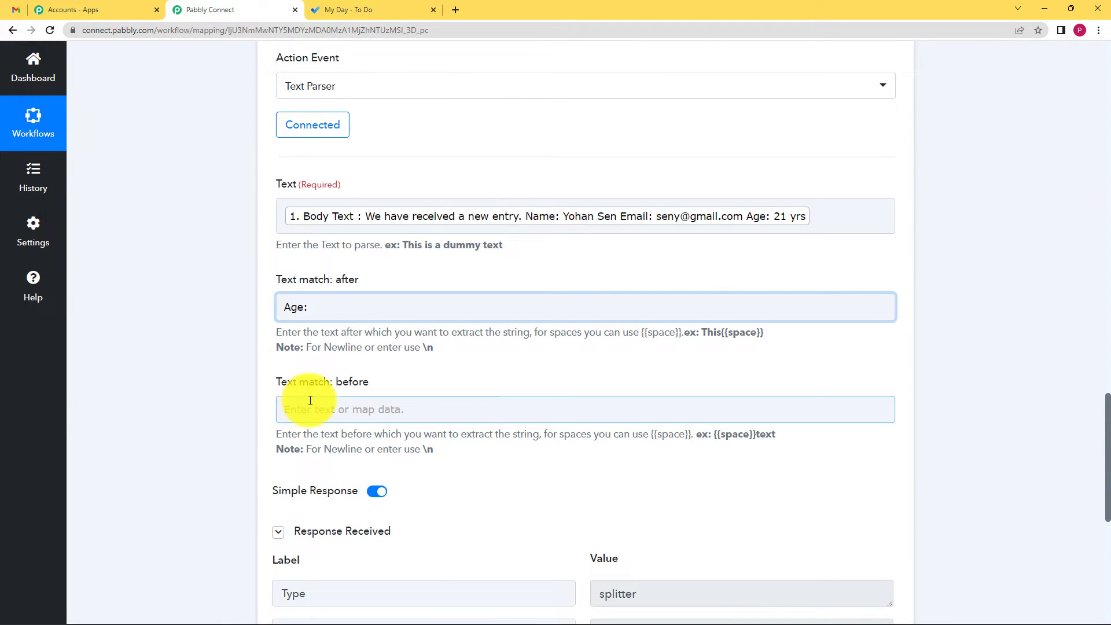
{"action": "scroll", "coordinate": [653, 401], "scroll_direction": "down", "scroll_amount": 4}
{"action": "left_click_drag", "start_coordinate": [645, 403], "coordinate": [538, 449]}
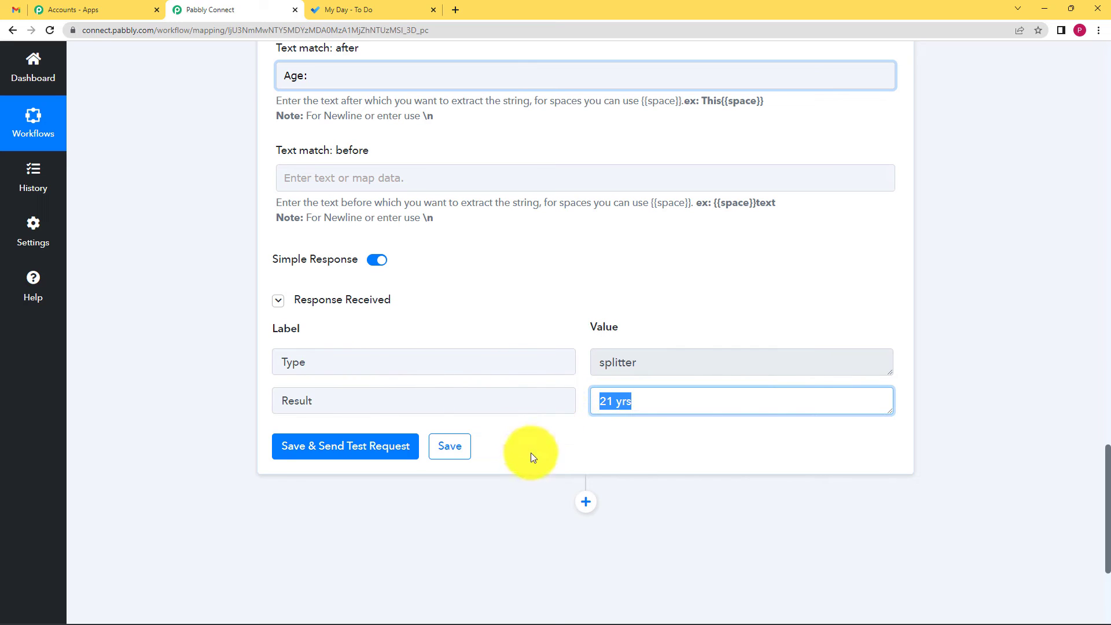
{"action": "left_click", "coordinate": [602, 422]}
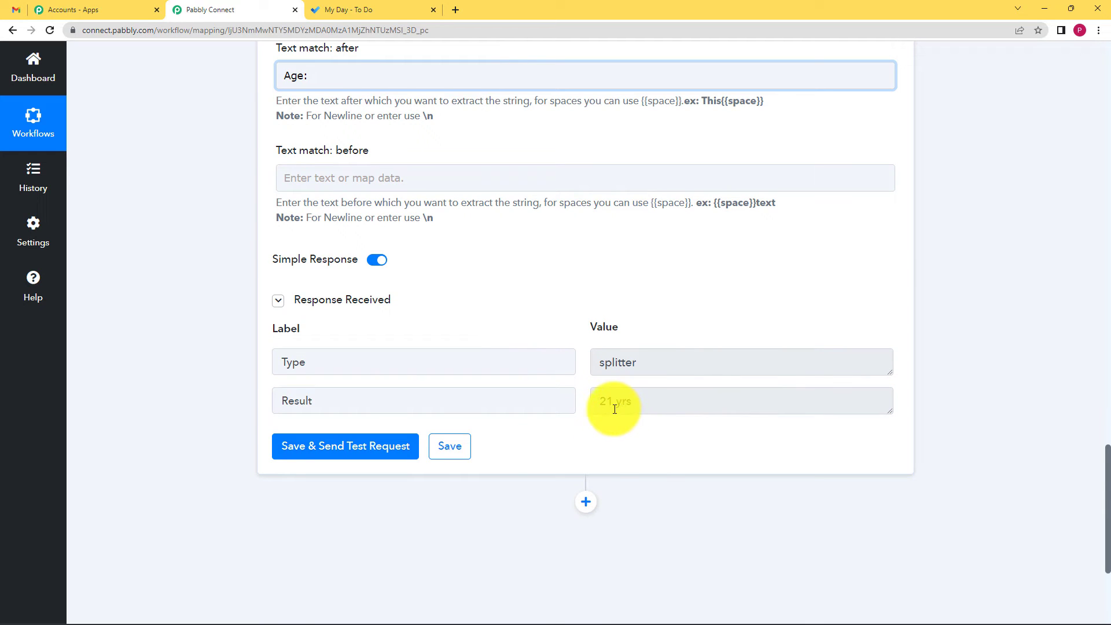
Save the Text Parser step that extracts the age and collapse it.
{"action": "left_click", "coordinate": [458, 450]}
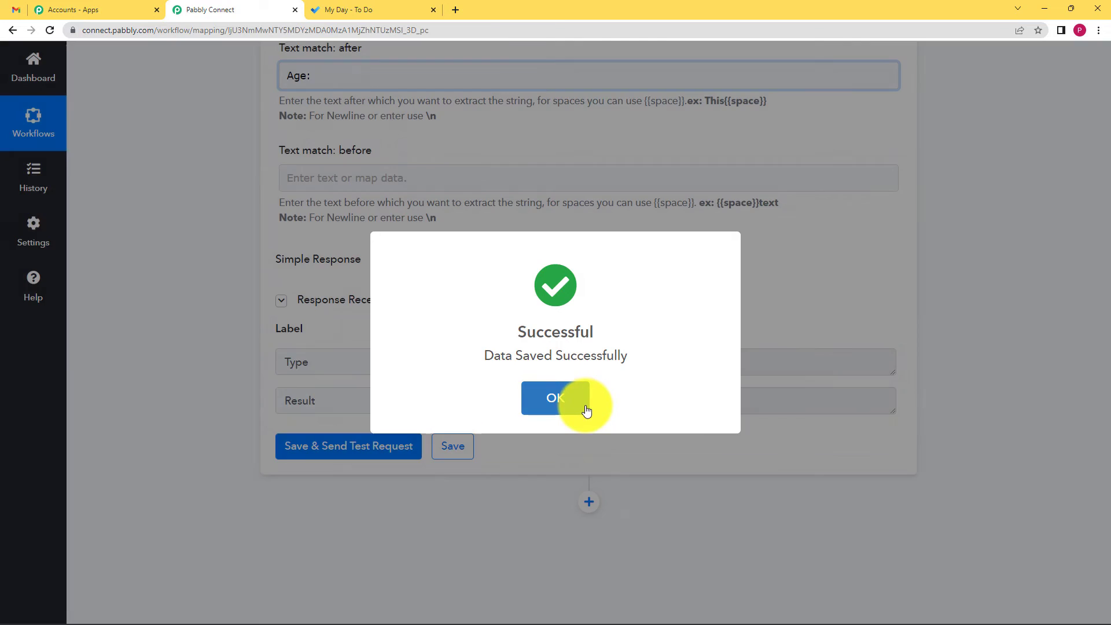
{"action": "left_click", "coordinate": [584, 407]}
{"action": "scroll", "coordinate": [509, 305], "scroll_direction": "up", "scroll_amount": 11}
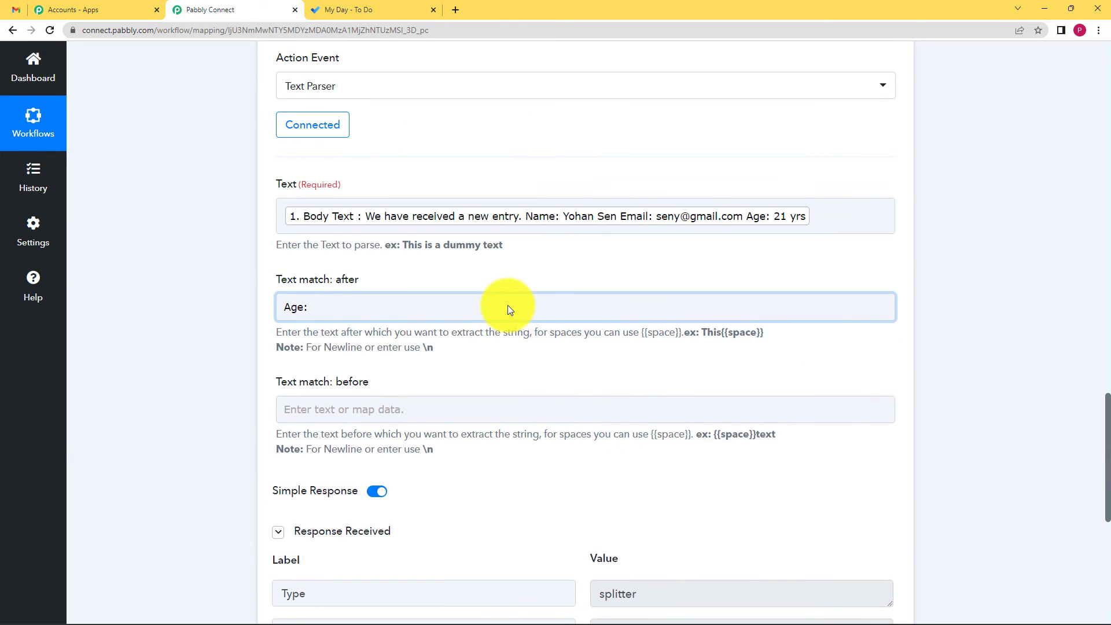
{"action": "left_click", "coordinate": [590, 328]}
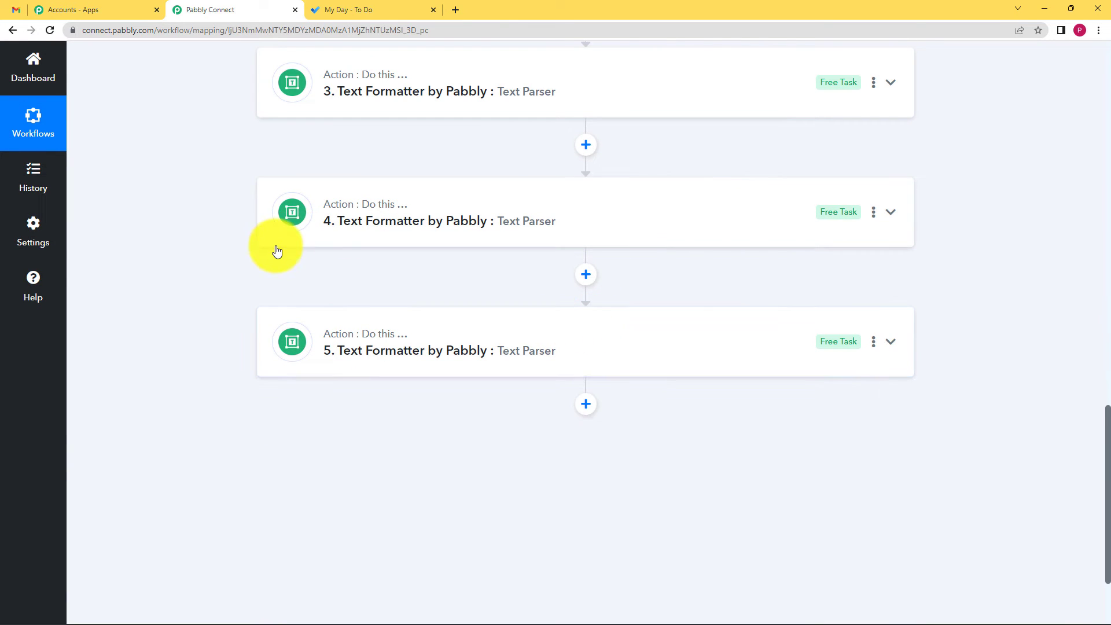
Add an action step after the age Text Parser and choose Microsoft To-Do as its app.
{"action": "scroll", "coordinate": [318, 237], "scroll_direction": "up", "scroll_amount": 5}
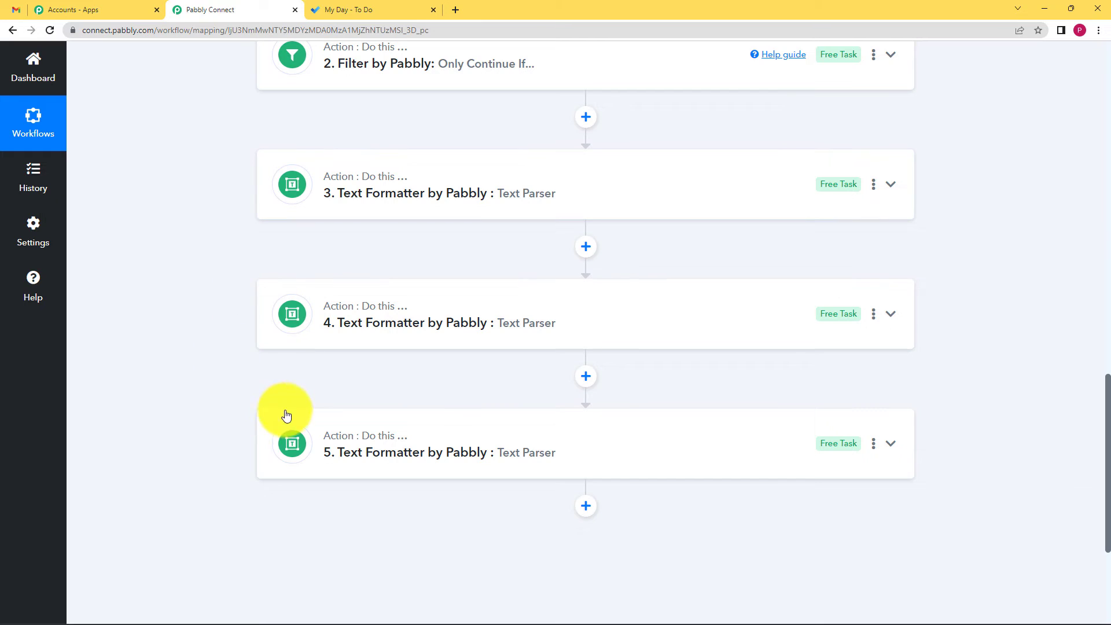
{"action": "scroll", "coordinate": [211, 217], "scroll_direction": "up", "scroll_amount": 7}
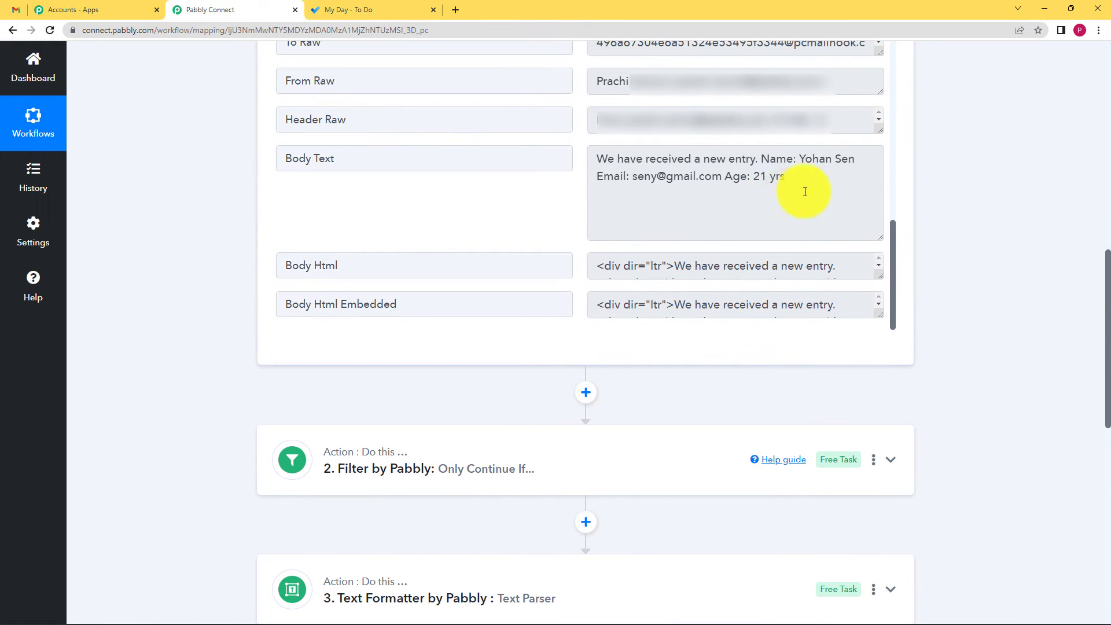
{"action": "left_click_drag", "start_coordinate": [805, 192], "coordinate": [844, 168]}
{"action": "left_click", "coordinate": [857, 160]}
{"action": "left_click", "coordinate": [550, 208]}
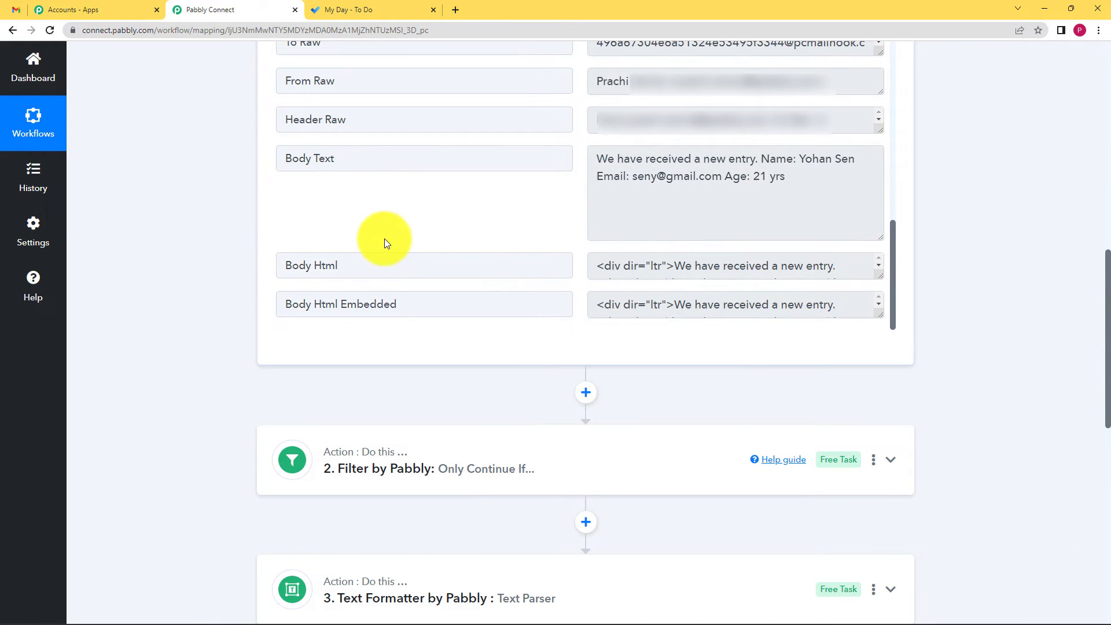
{"action": "scroll", "coordinate": [258, 243], "scroll_direction": "down", "scroll_amount": 14}
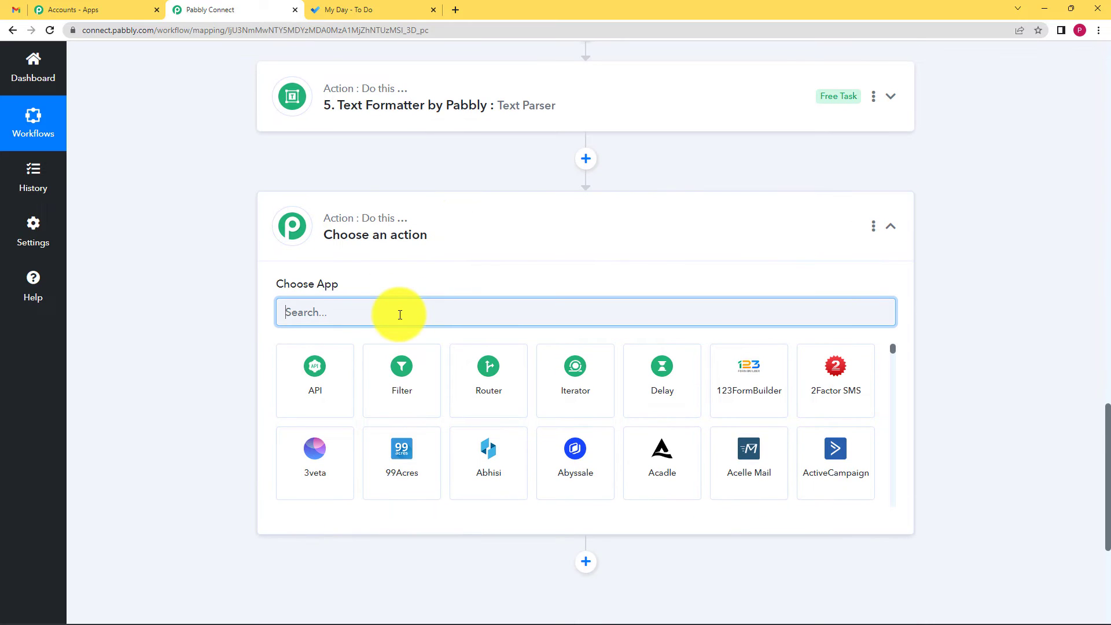
{"action": "type", "text": "Micro"}
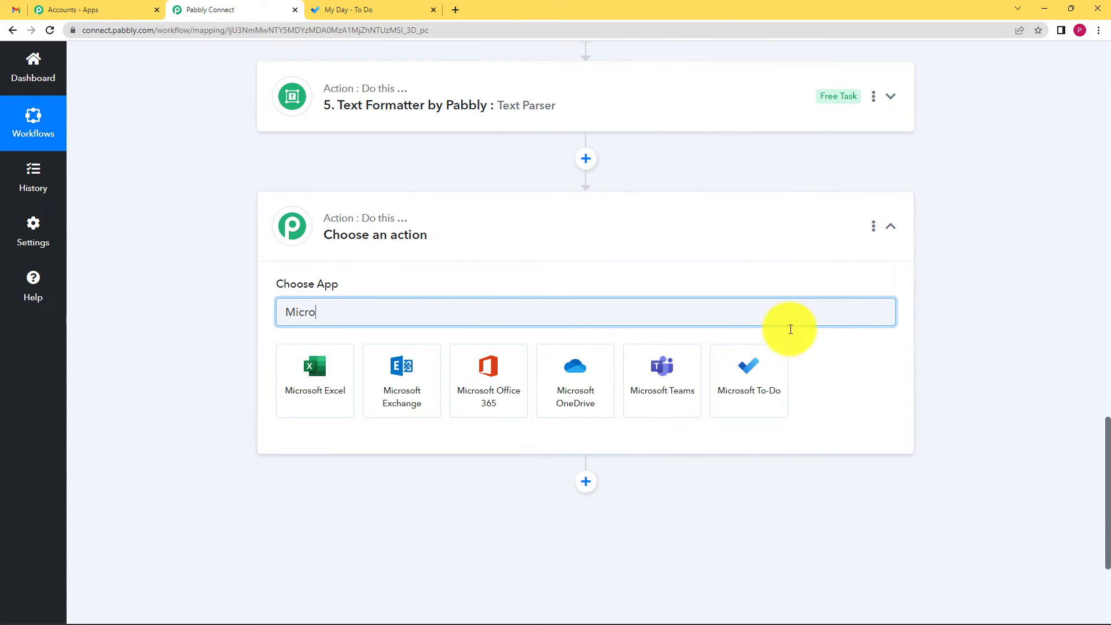
{"action": "left_click", "coordinate": [745, 377]}
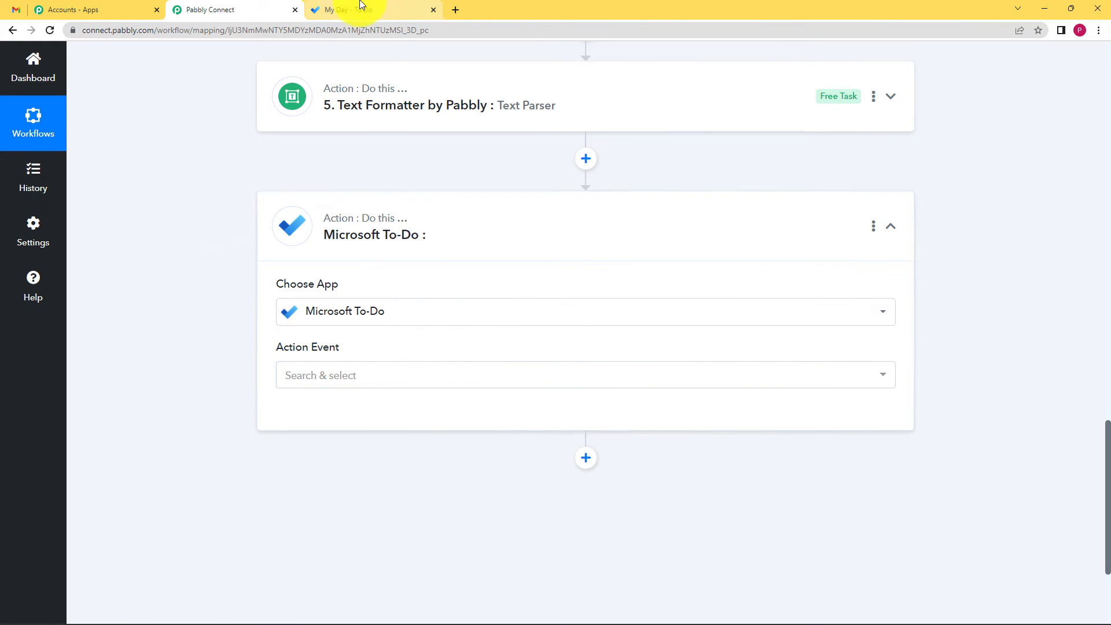
Switch to Microsoft To Do, look over the My Day and Tasks lists, and return to Pabbly Connect.
{"action": "left_click", "coordinate": [394, 6]}
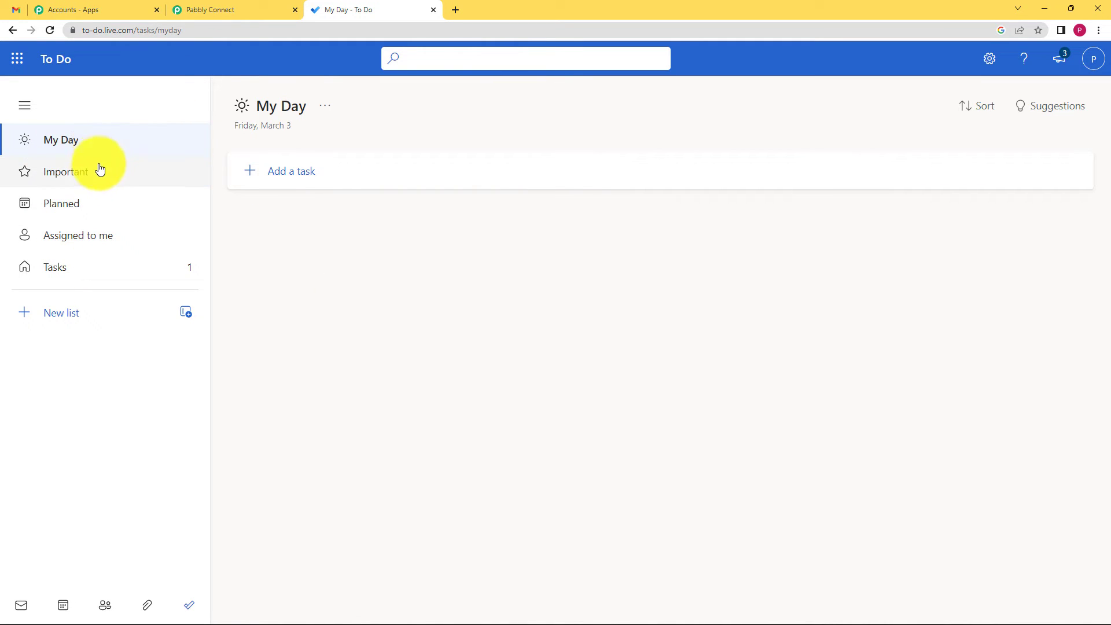
{"action": "left_click", "coordinate": [112, 268]}
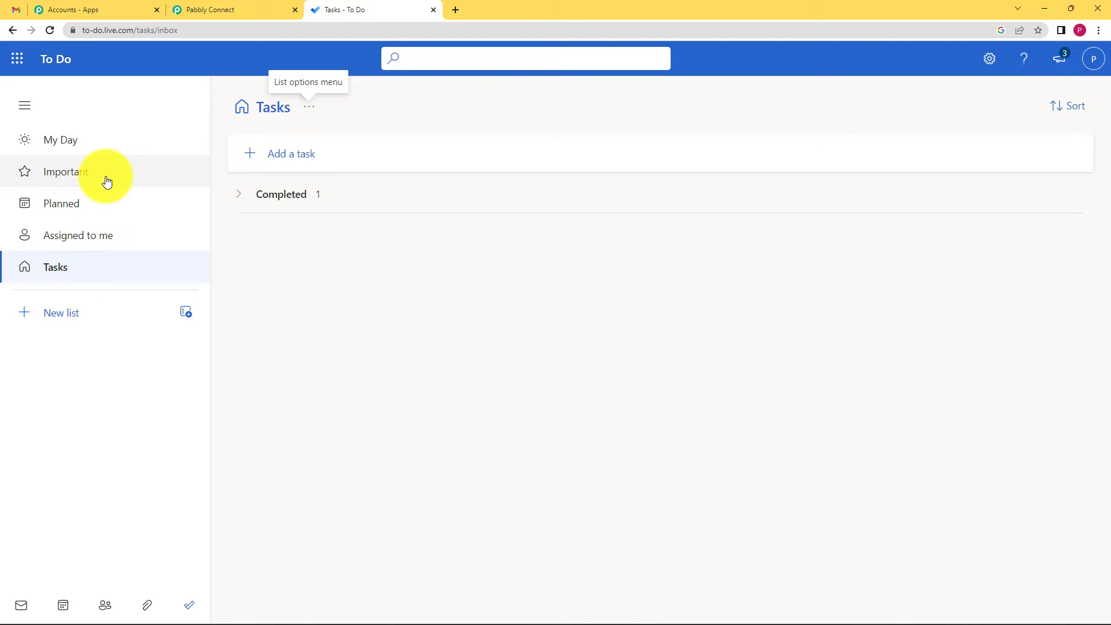
{"action": "key", "text": "alt+Left"}
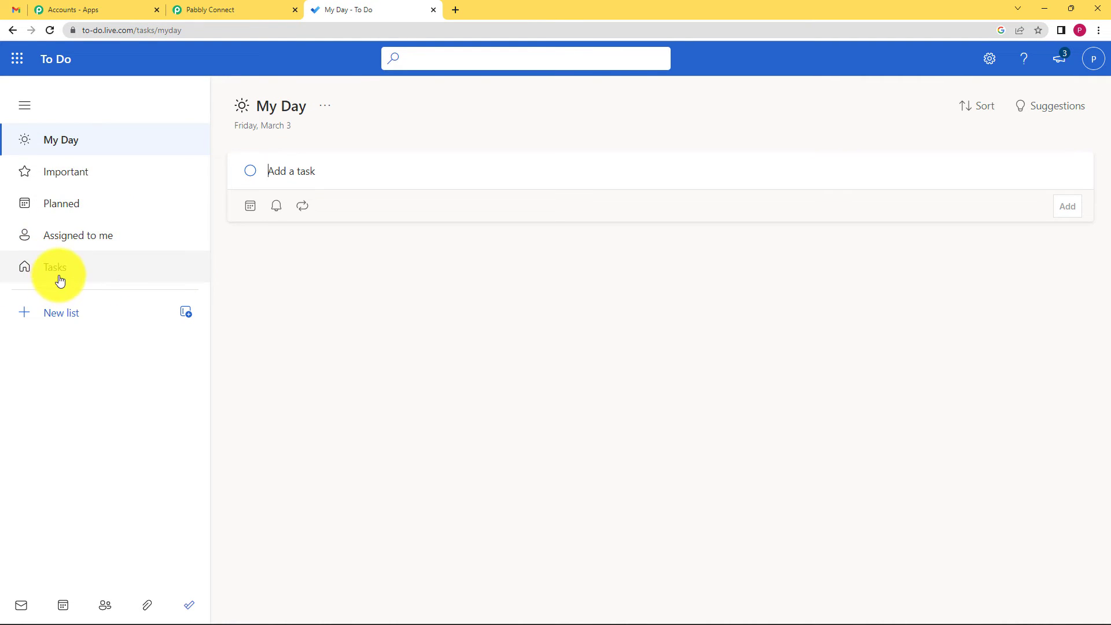
{"action": "left_click", "coordinate": [58, 277]}
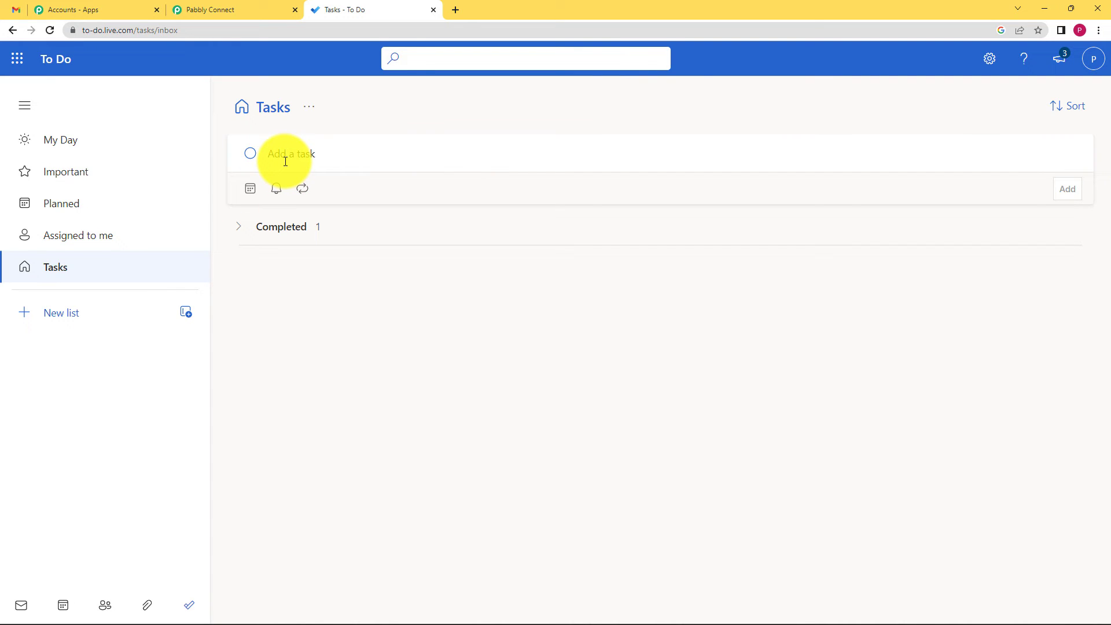
{"action": "left_click", "coordinate": [230, 9]}
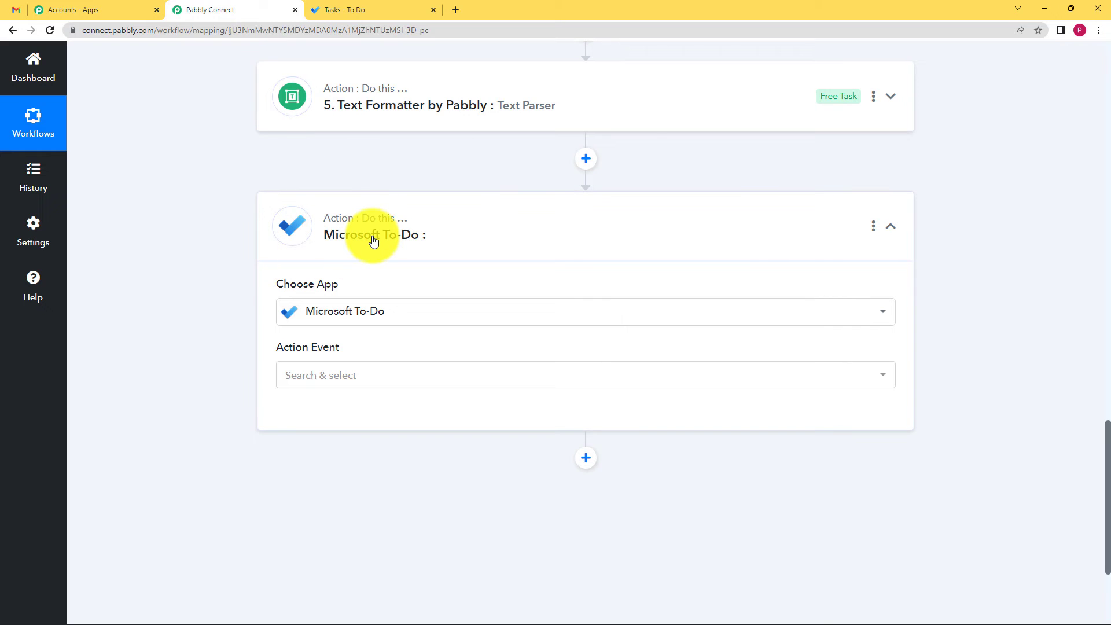
{"action": "left_click", "coordinate": [337, 10]}
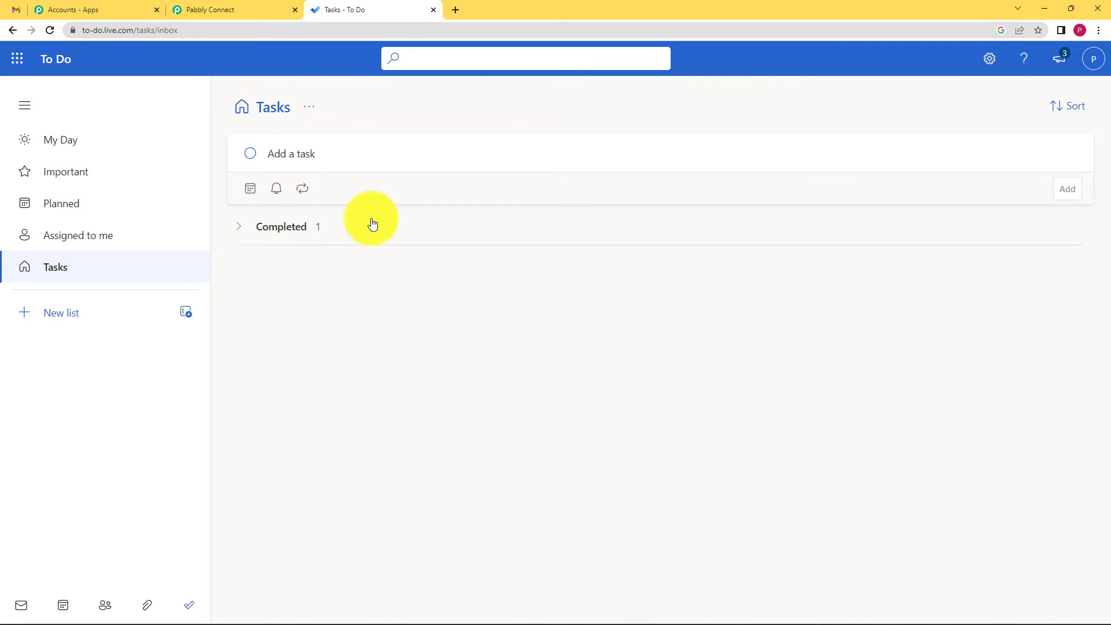
{"action": "left_click", "coordinate": [238, 8]}
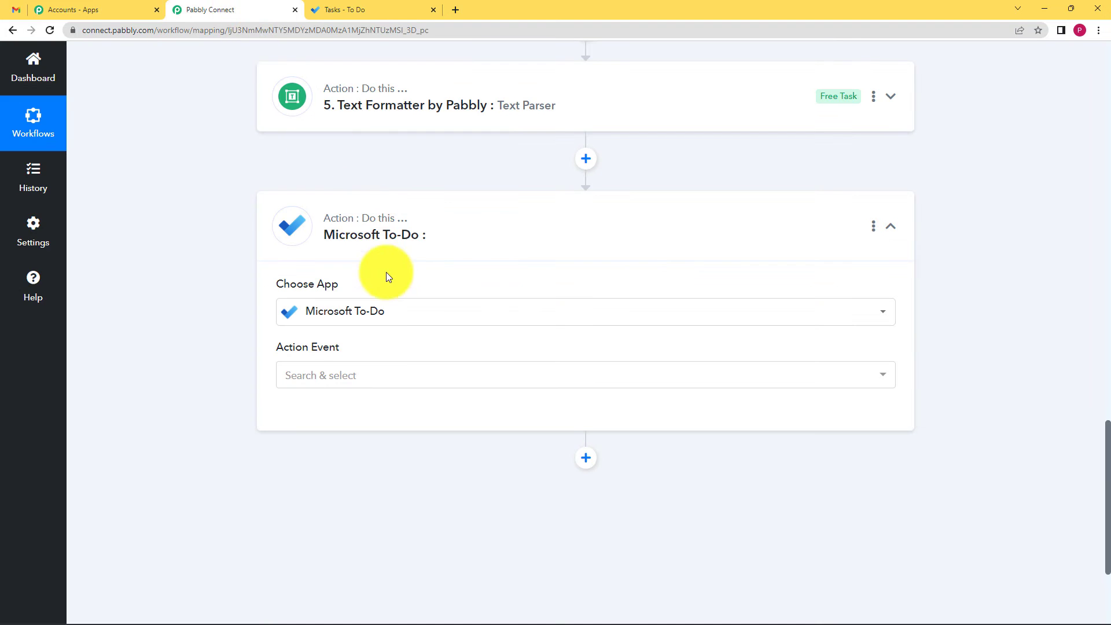
Set the Microsoft To-Do action event to Create Task and authorize a new connection for it.
{"action": "left_click", "coordinate": [370, 377]}
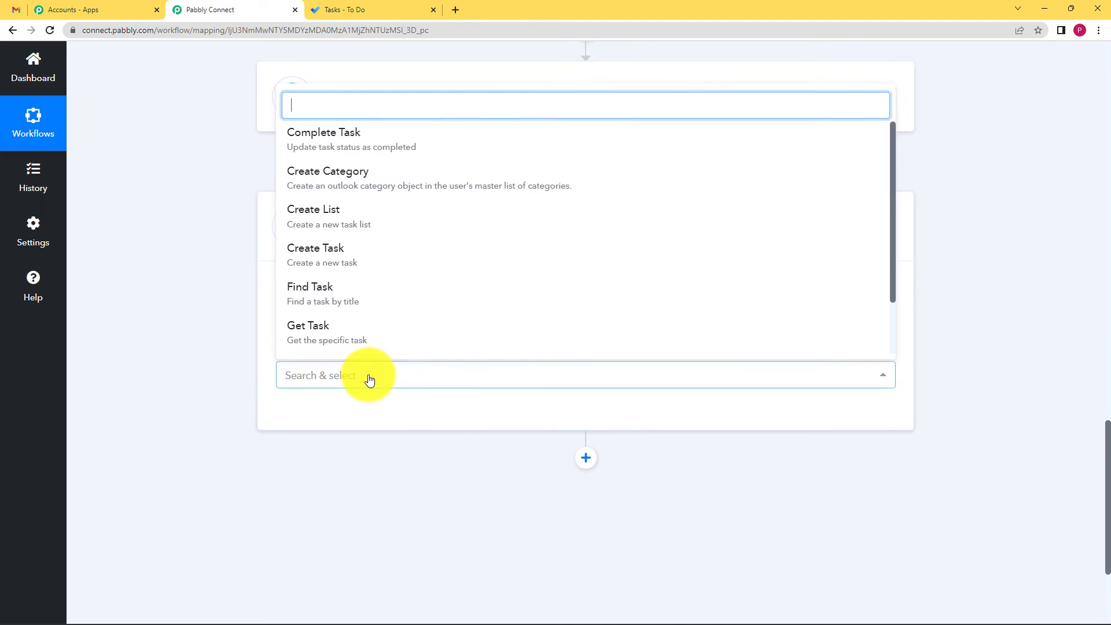
{"action": "left_click", "coordinate": [352, 272]}
{"action": "left_click", "coordinate": [329, 415]}
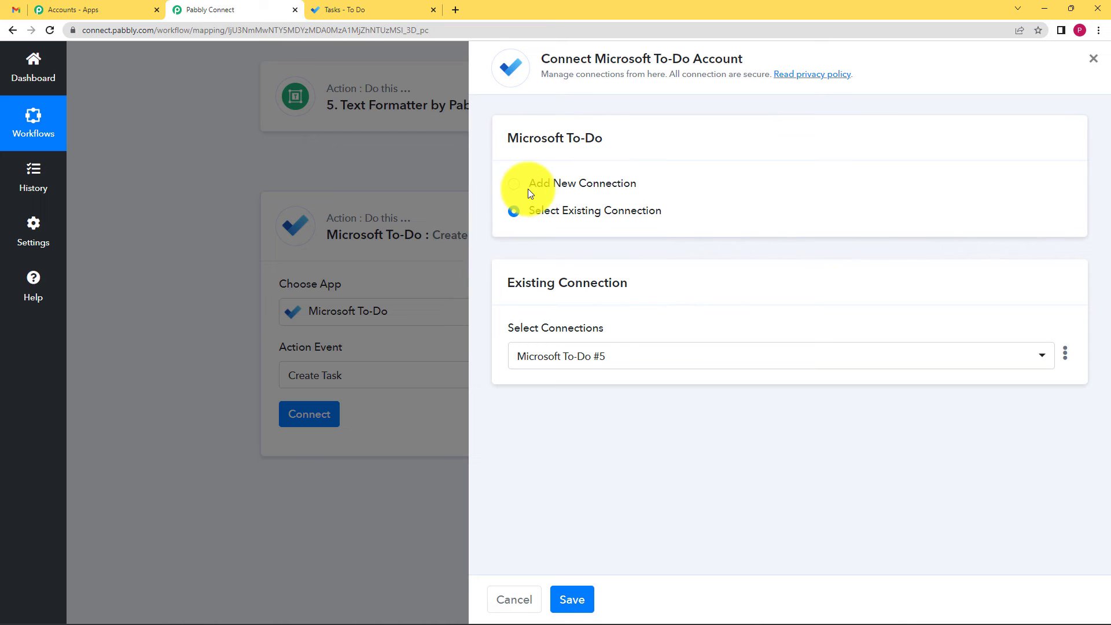
{"action": "left_click", "coordinate": [547, 184]}
{"action": "left_click", "coordinate": [572, 340]}
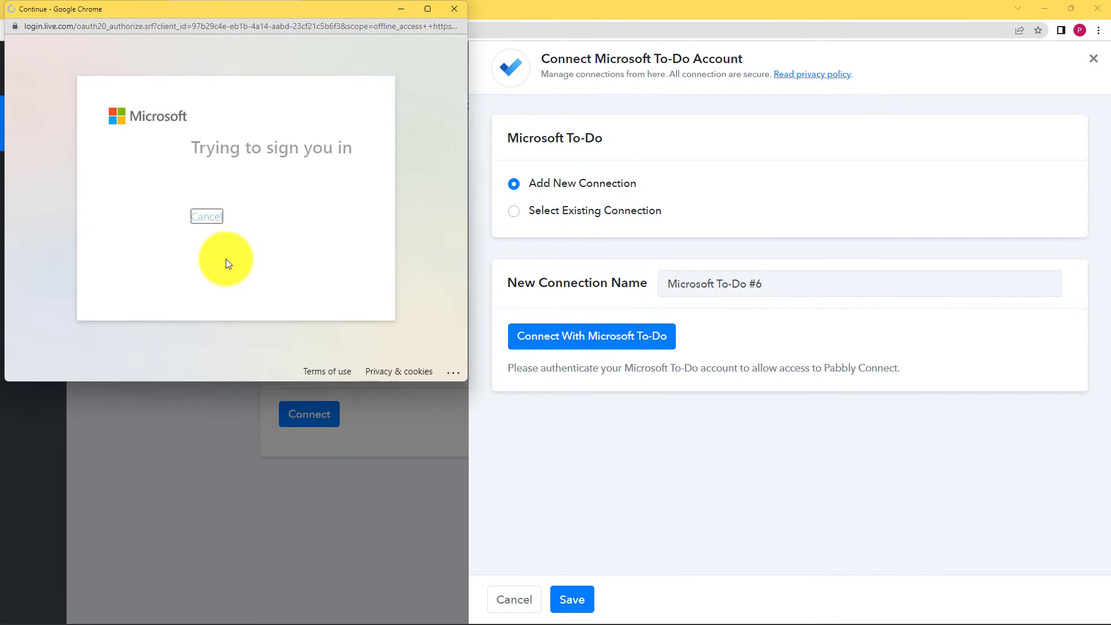
{"action": "scroll", "coordinate": [200, 213], "scroll_direction": "down", "scroll_amount": 10}
{"action": "left_click", "coordinate": [337, 555]}
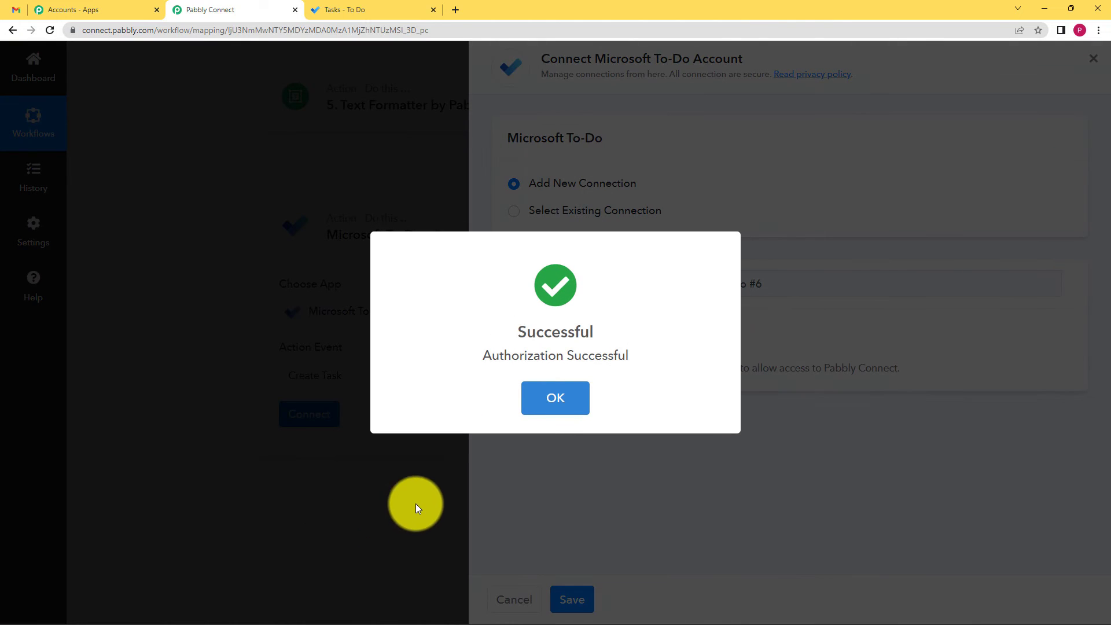
{"action": "left_click", "coordinate": [541, 405]}
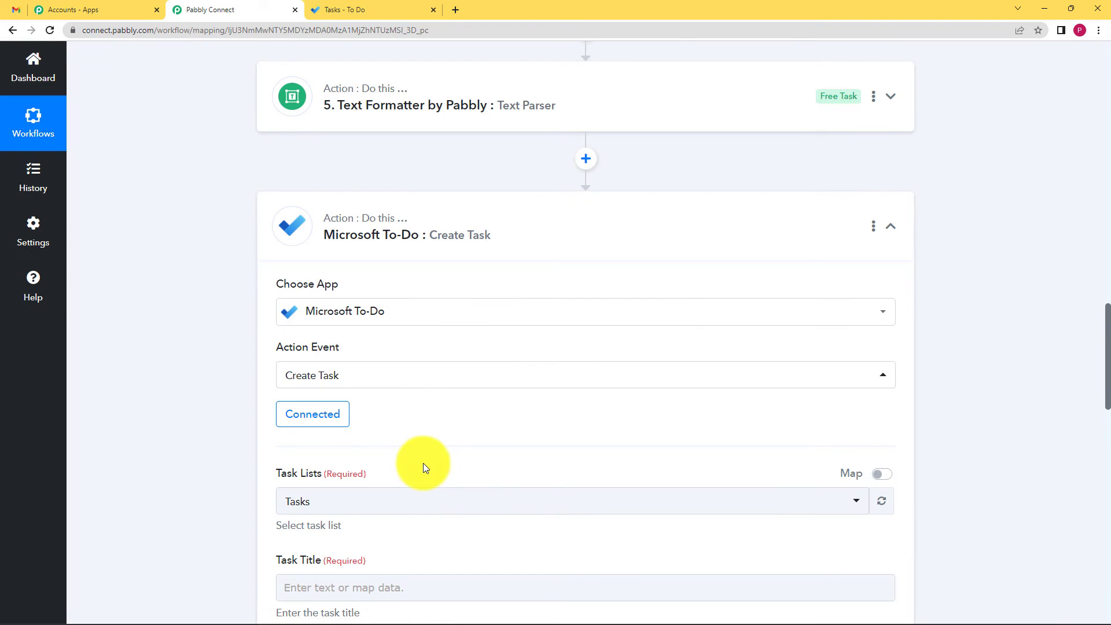
Look over the Create Task fields and collapse the Email Parser trigger step.
{"action": "scroll", "coordinate": [240, 461], "scroll_direction": "down", "scroll_amount": 3}
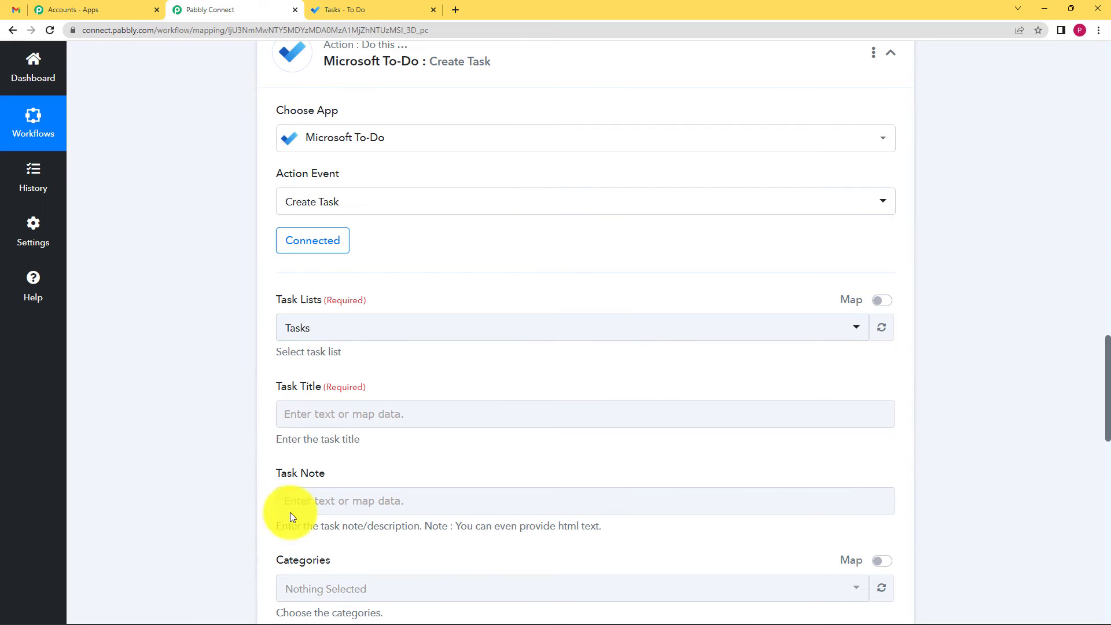
{"action": "scroll", "coordinate": [228, 461], "scroll_direction": "down", "scroll_amount": 3}
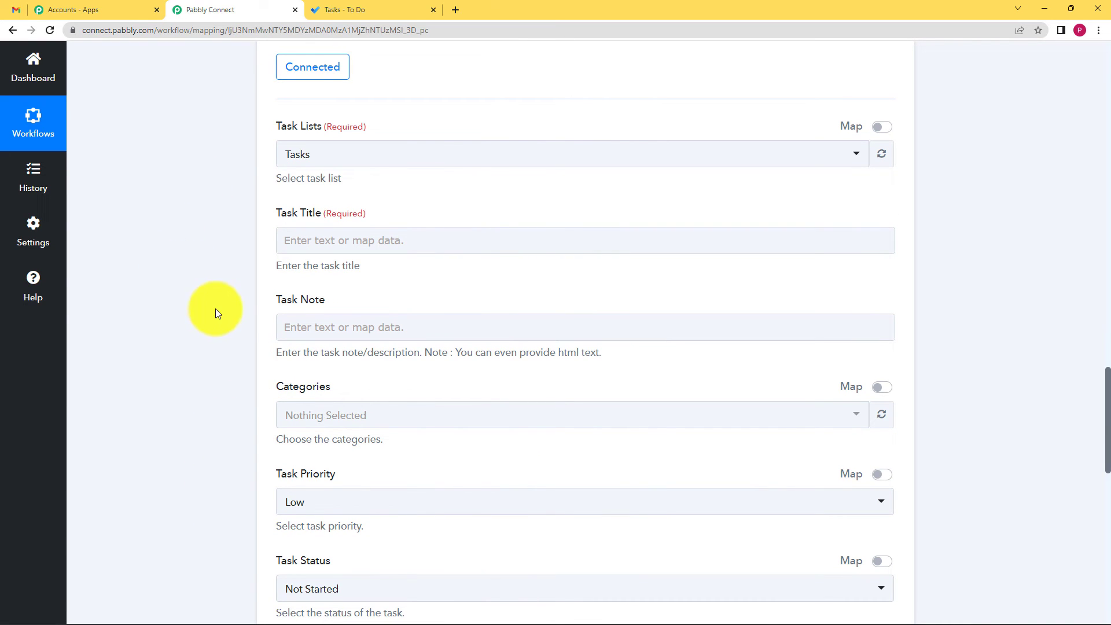
{"action": "scroll", "coordinate": [232, 289], "scroll_direction": "up", "scroll_amount": 15}
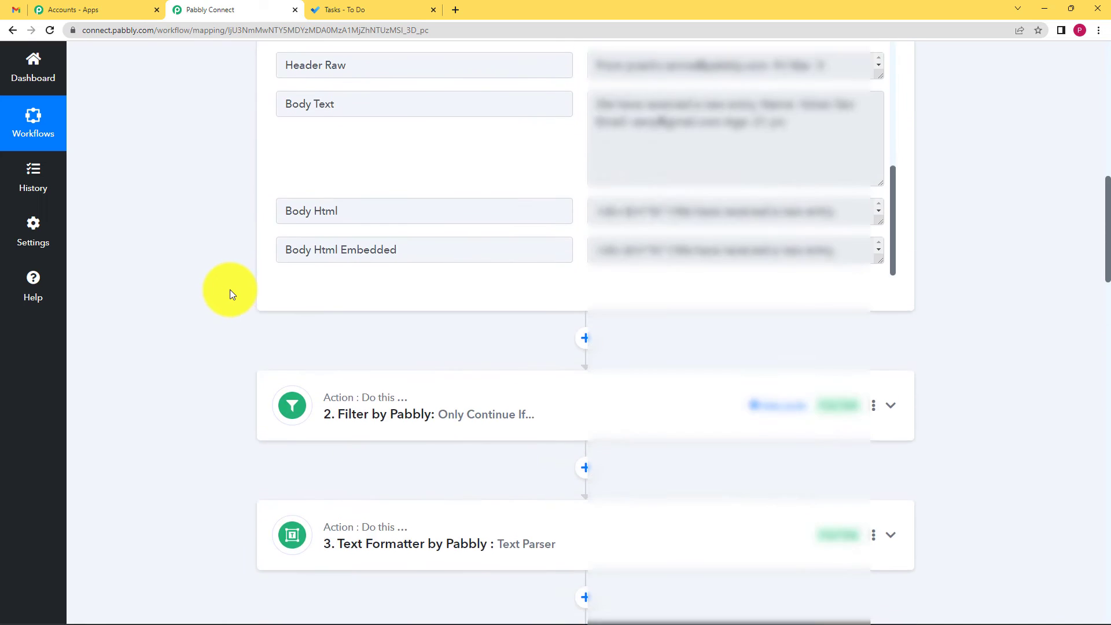
{"action": "scroll", "coordinate": [231, 290], "scroll_direction": "up", "scroll_amount": 10}
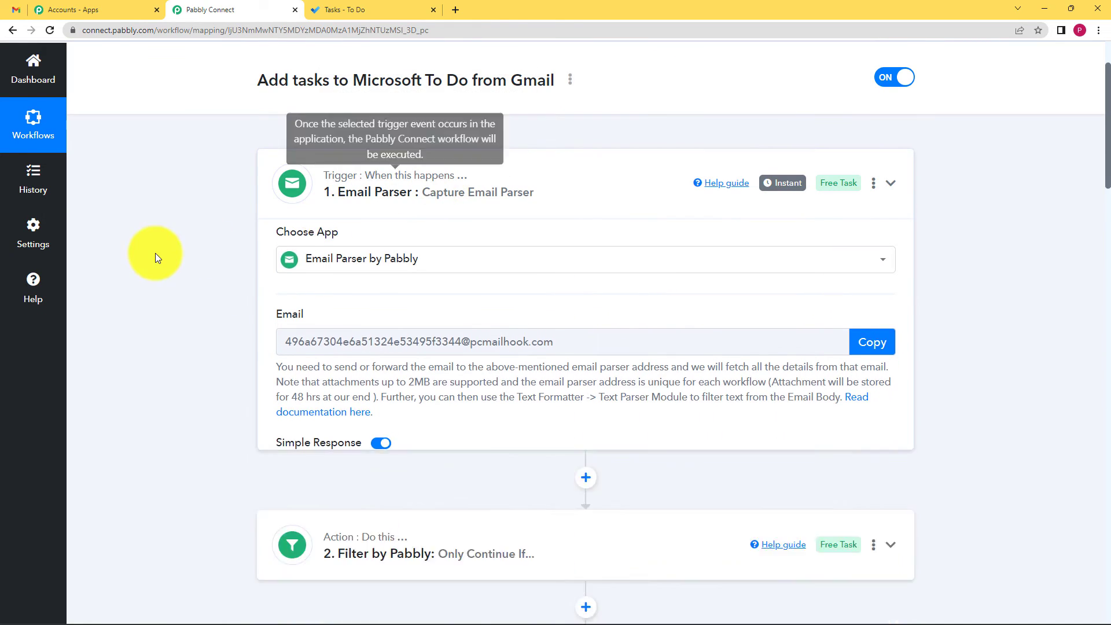
Choose Tasks as the task list in the Microsoft To-Do Create Task step.
{"action": "scroll", "coordinate": [159, 258], "scroll_direction": "down", "scroll_amount": 2}
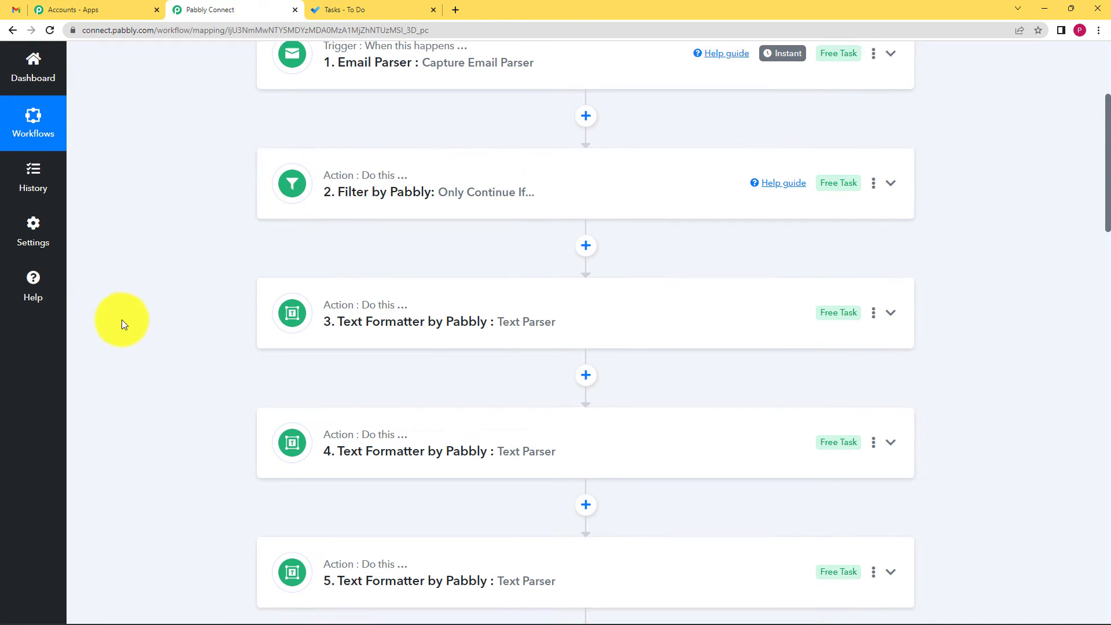
{"action": "scroll", "coordinate": [273, 307], "scroll_direction": "down", "scroll_amount": 4}
{"action": "scroll", "coordinate": [229, 385], "scroll_direction": "down", "scroll_amount": 5}
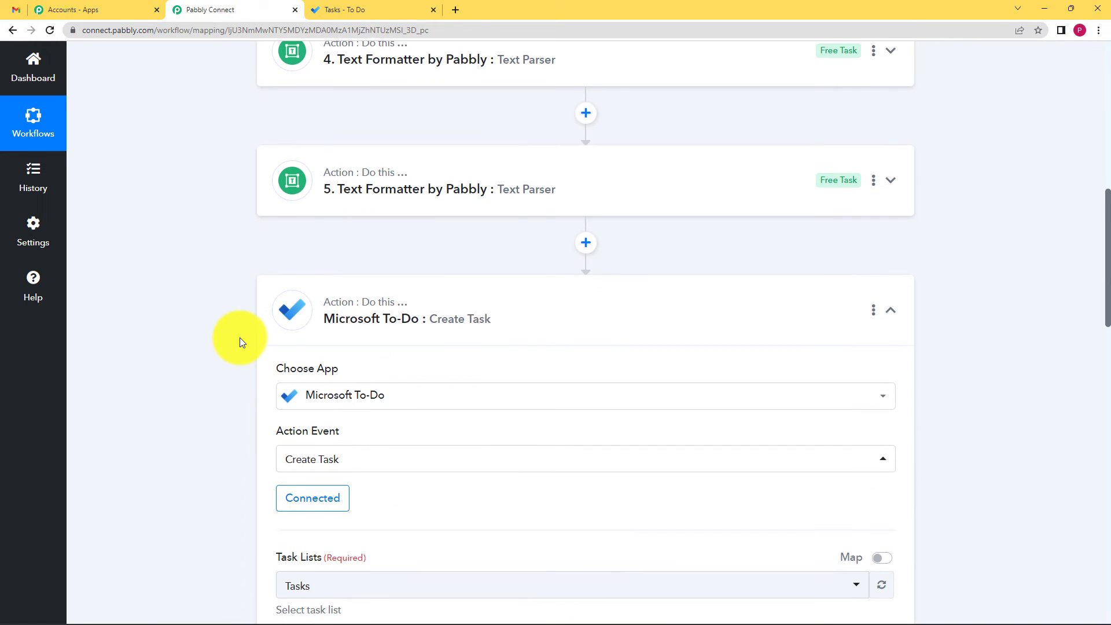
{"action": "scroll", "coordinate": [240, 345], "scroll_direction": "down", "scroll_amount": 4}
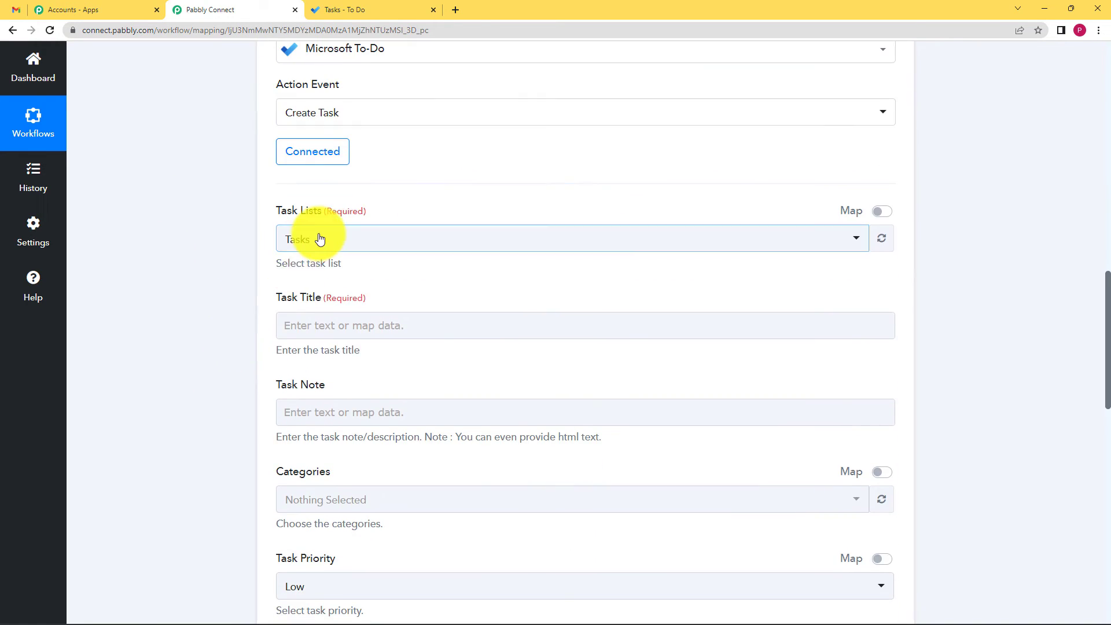
{"action": "left_click", "coordinate": [315, 239]}
{"action": "left_click", "coordinate": [306, 305]}
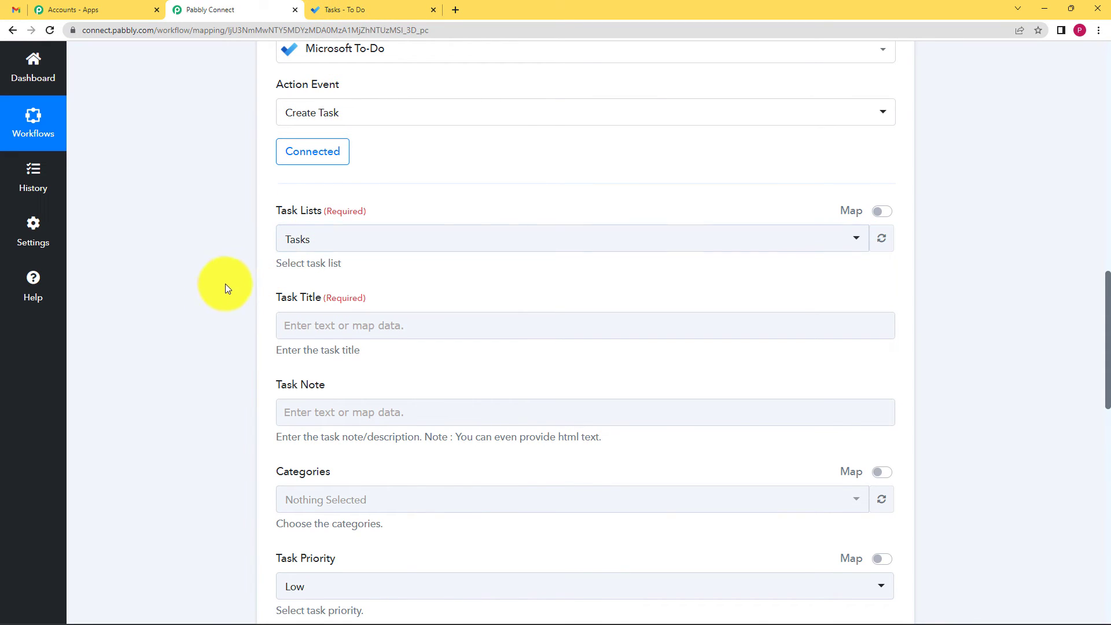
Map the Email Parser's Subject into the required Task Title field.
{"action": "scroll", "coordinate": [312, 249], "scroll_direction": "down", "scroll_amount": 3}
{"action": "left_click", "coordinate": [402, 149]}
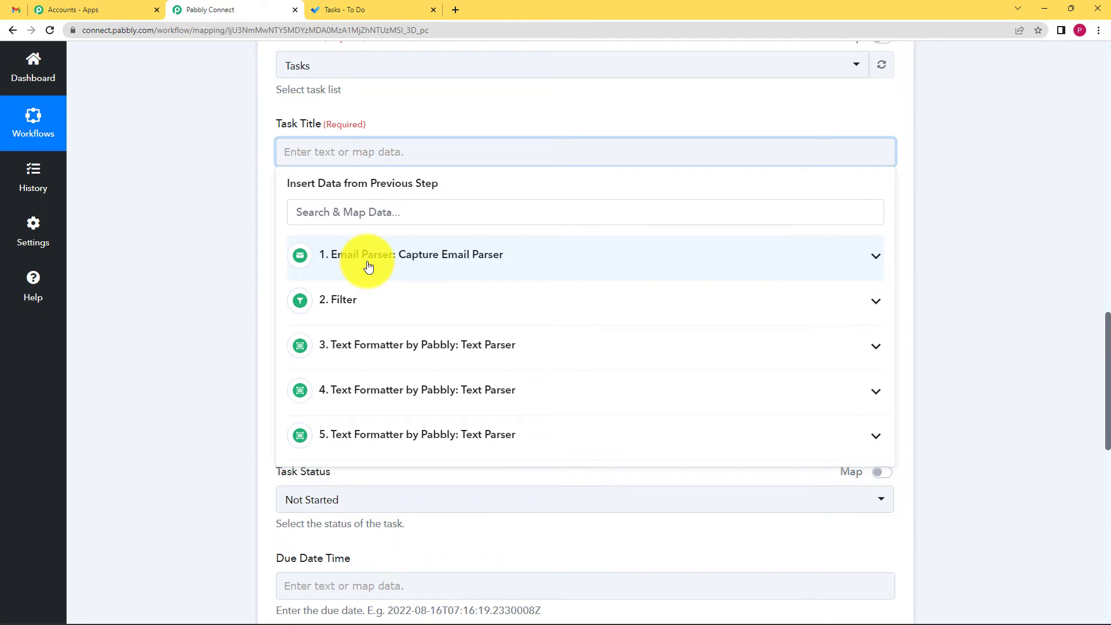
{"action": "left_click", "coordinate": [367, 262]}
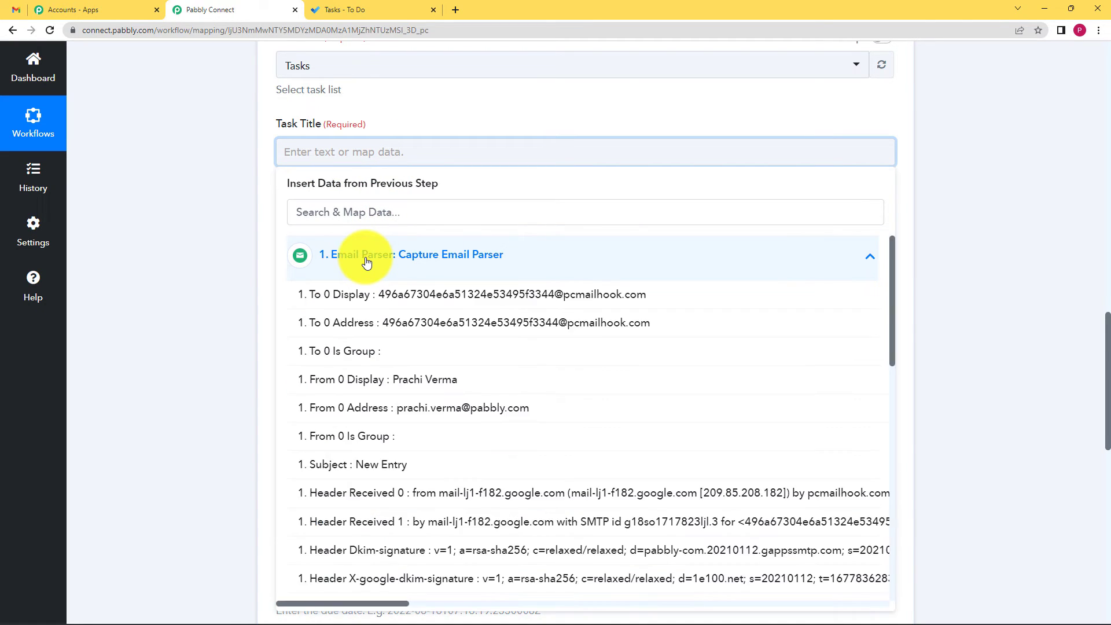
{"action": "left_click", "coordinate": [384, 212]}
{"action": "type", "text": "subj"}
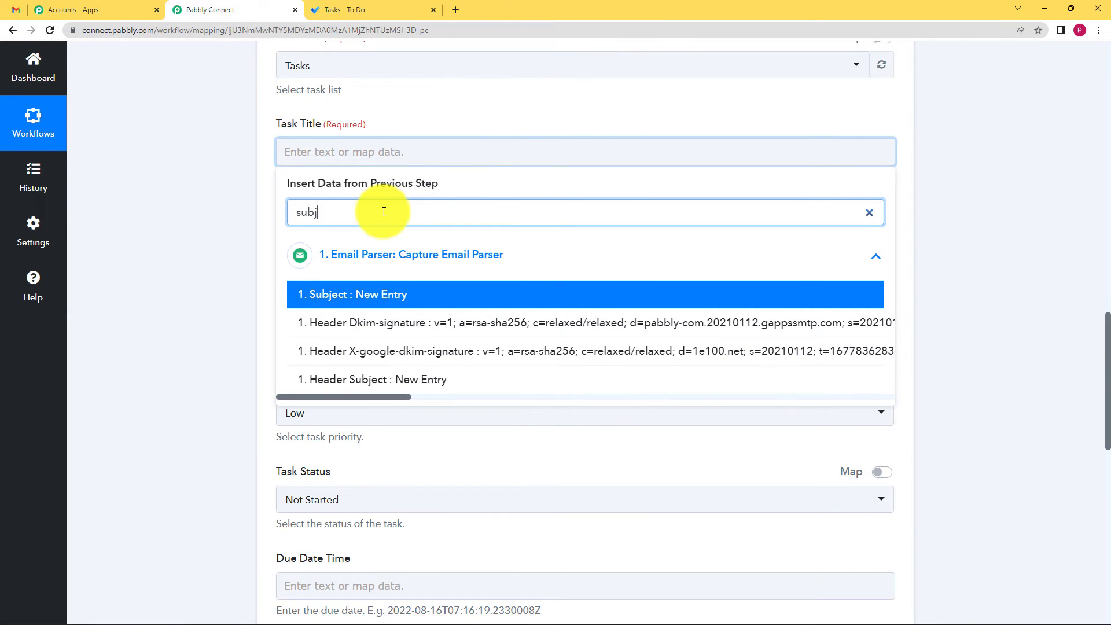
{"action": "left_click", "coordinate": [409, 298]}
{"action": "left_click", "coordinate": [236, 256]}
{"action": "left_click", "coordinate": [318, 173]}
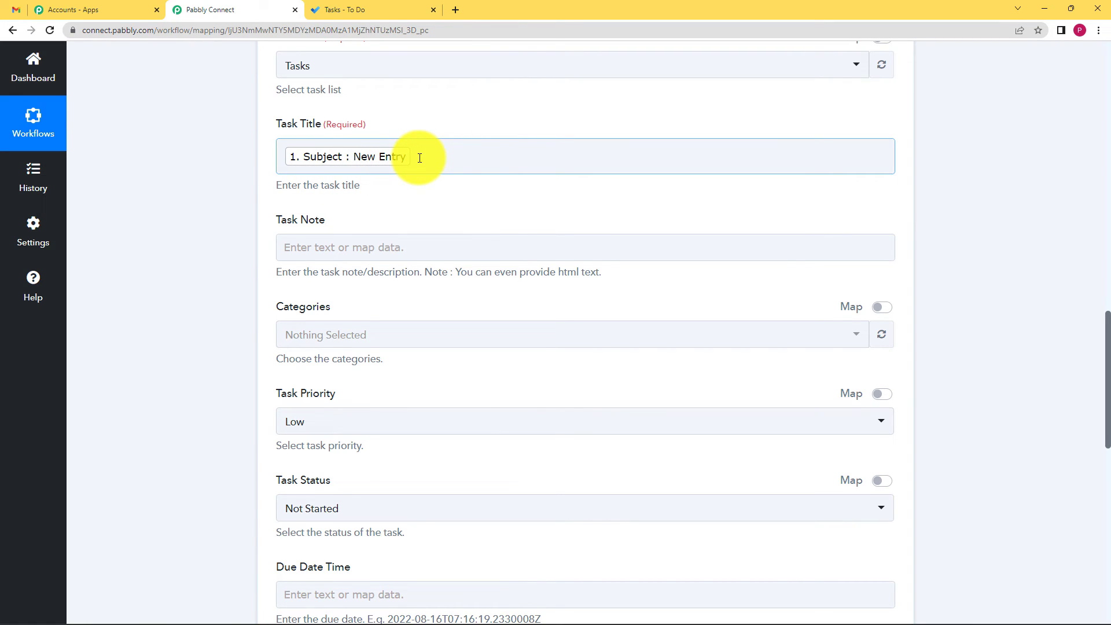
{"action": "left_click", "coordinate": [318, 126]}
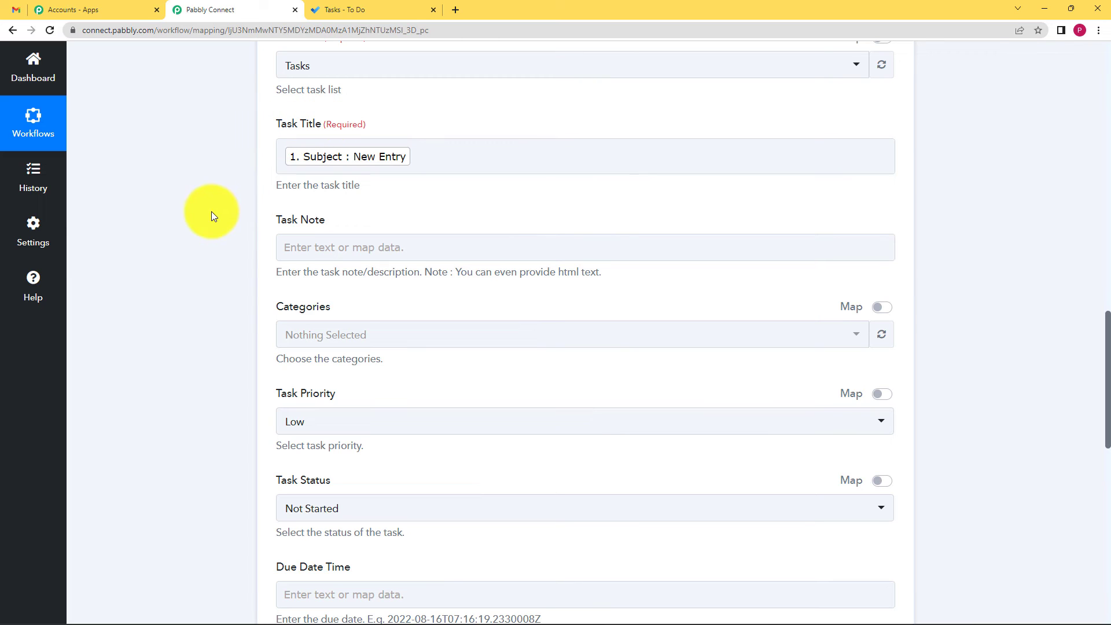
Start the Task Note with "Name:" and the third step's Result, followed by "\n Email:" and the fourth step's Result.
{"action": "left_click", "coordinate": [311, 250]}
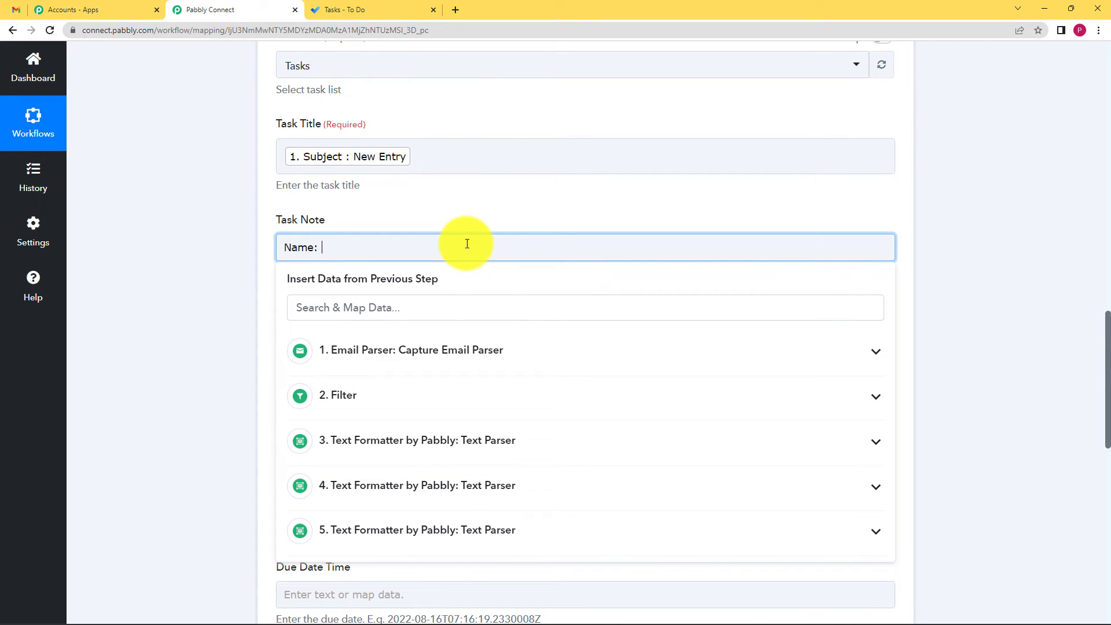
{"action": "left_click", "coordinate": [471, 439]}
{"action": "left_click", "coordinate": [539, 515]}
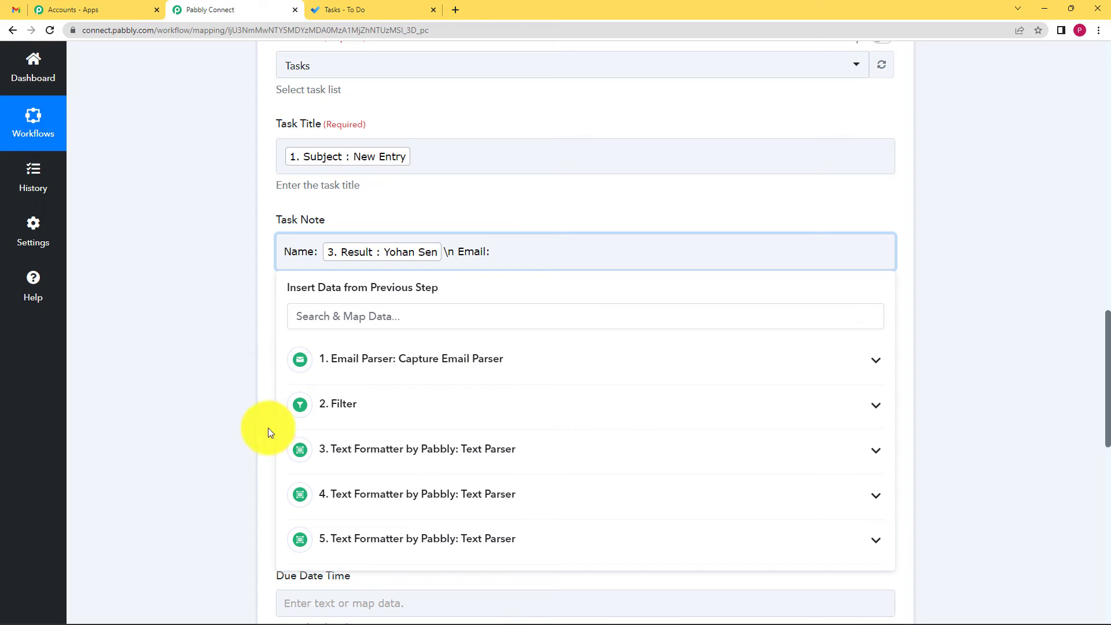
{"action": "left_click", "coordinate": [494, 495]}
{"action": "left_click", "coordinate": [494, 564]}
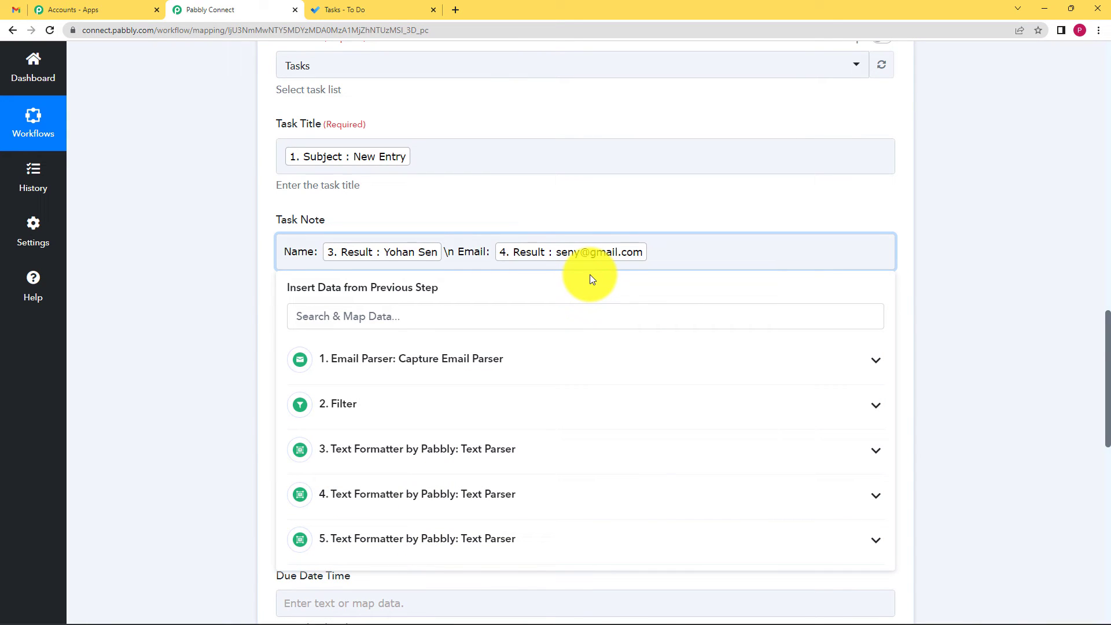
Append "n Age:" to the Task Note and map the fifth step's Text Parser Result after it.
{"action": "type", "text": "n Age:"}
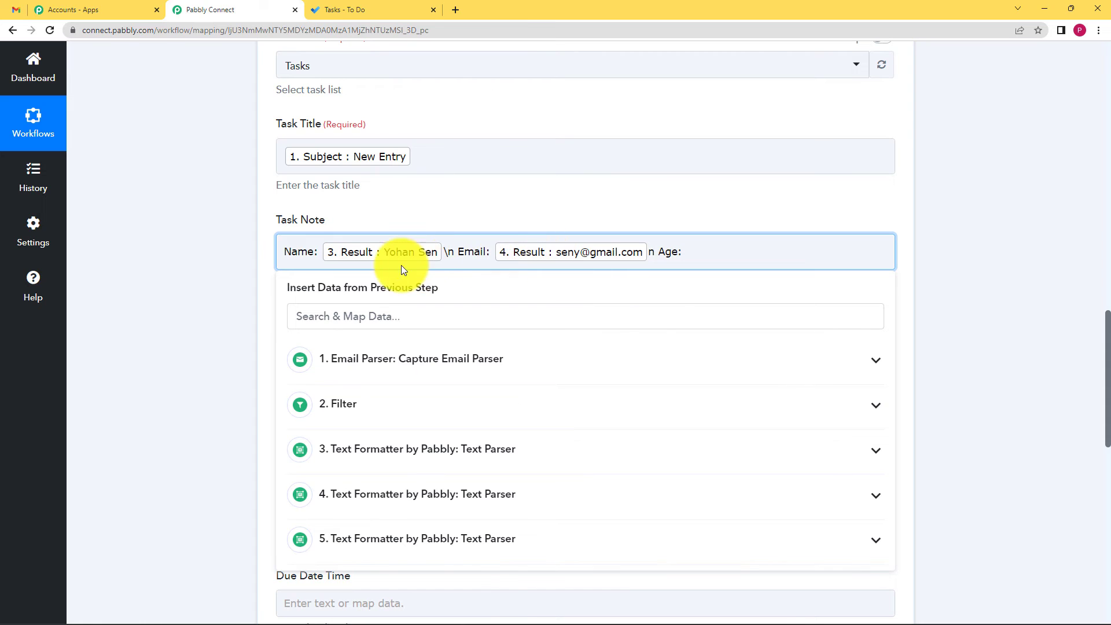
{"action": "left_click", "coordinate": [568, 535]}
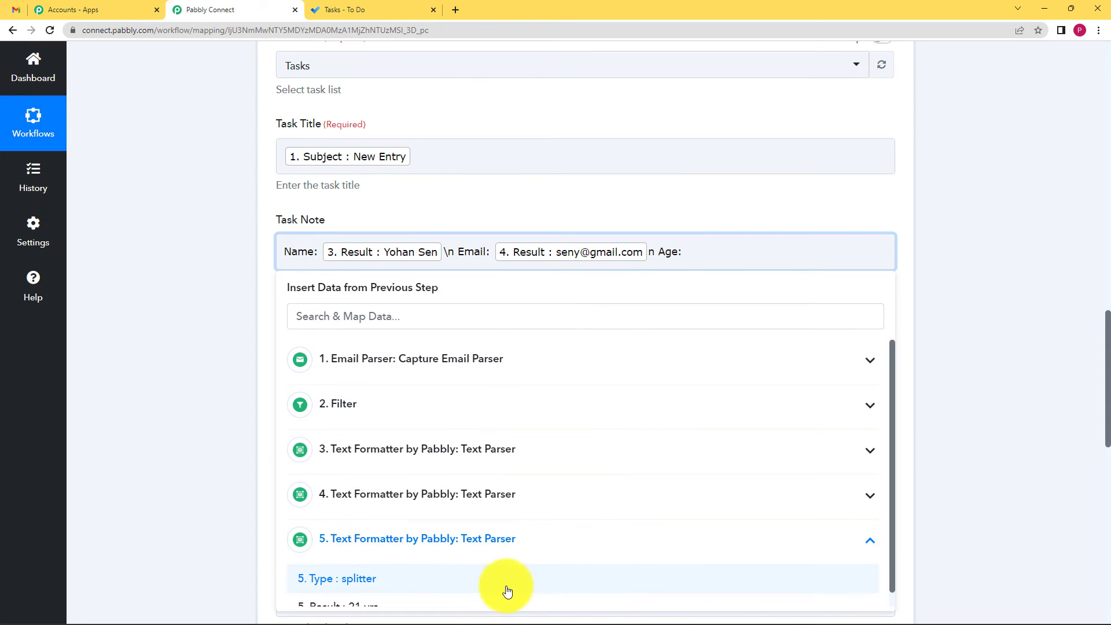
{"action": "scroll", "coordinate": [73, 490], "scroll_direction": "down", "scroll_amount": 1}
{"action": "left_click", "coordinate": [322, 551]}
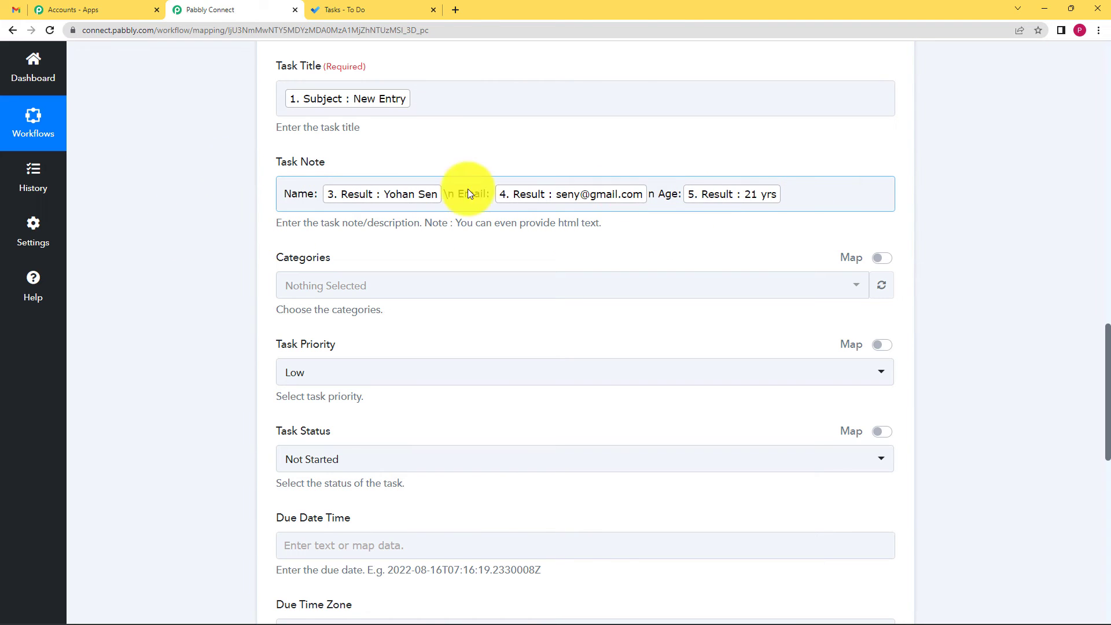
Set the task's category to Yellow category and its priority to Normal.
{"action": "left_click", "coordinate": [322, 288]}
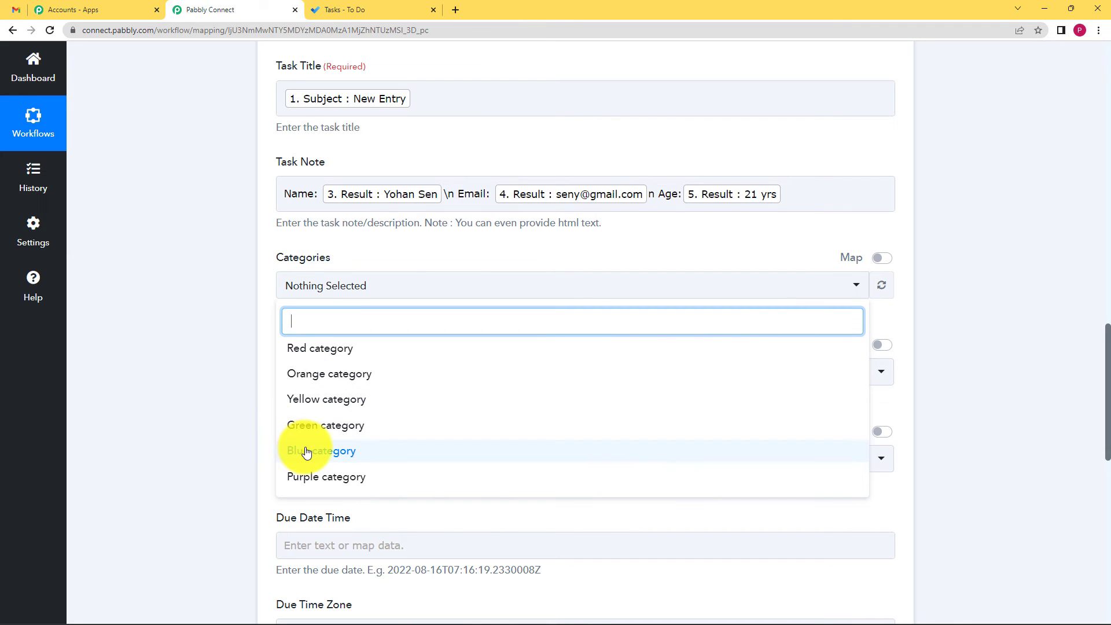
{"action": "left_click", "coordinate": [338, 400]}
{"action": "left_click", "coordinate": [247, 392]}
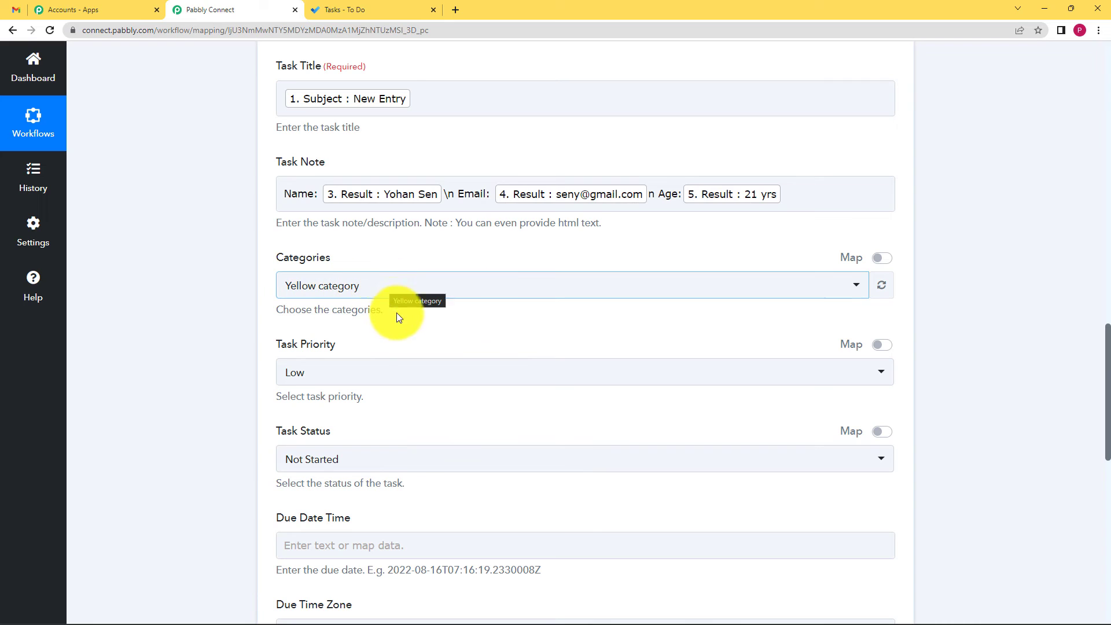
{"action": "left_click", "coordinate": [300, 377]}
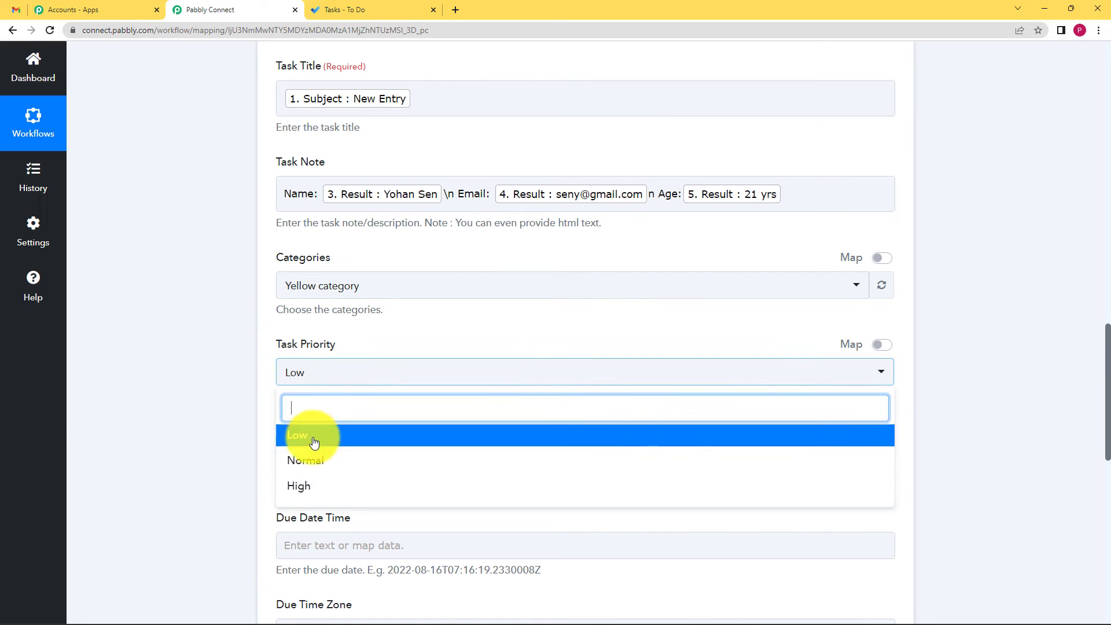
{"action": "left_click", "coordinate": [315, 466]}
Look over the Task Status options and the optional due date, time zone and reminder fields.
{"action": "scroll", "coordinate": [230, 422], "scroll_direction": "down", "scroll_amount": 3}
{"action": "left_click", "coordinate": [320, 301]}
{"action": "left_click", "coordinate": [213, 342]}
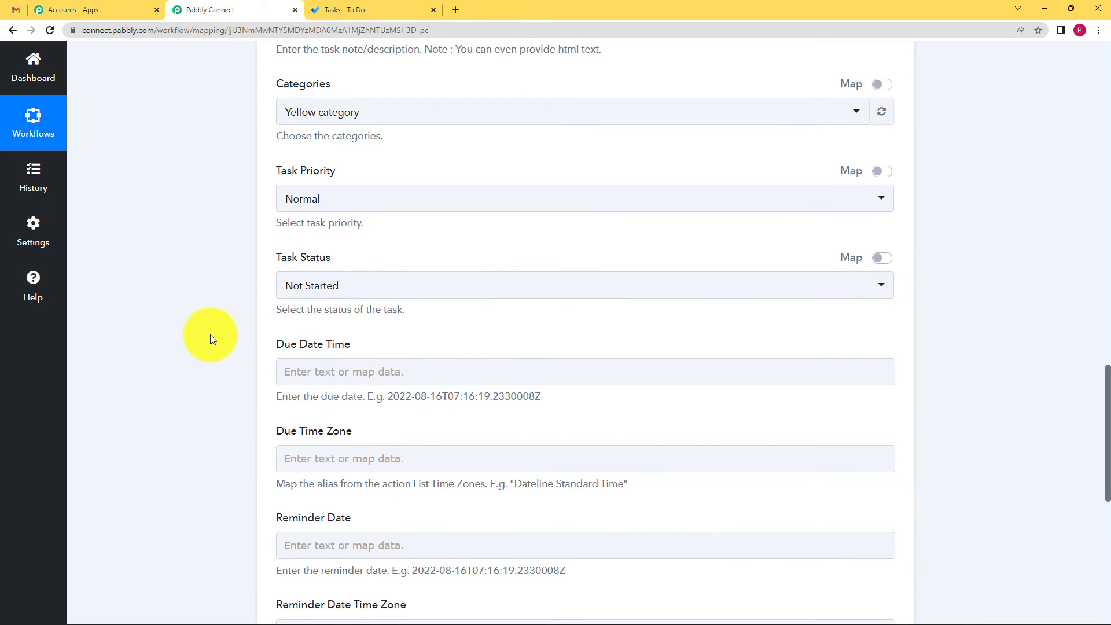
{"action": "scroll", "coordinate": [210, 334], "scroll_direction": "down", "scroll_amount": 2}
{"action": "left_click", "coordinate": [341, 255]}
{"action": "left_click", "coordinate": [341, 347]}
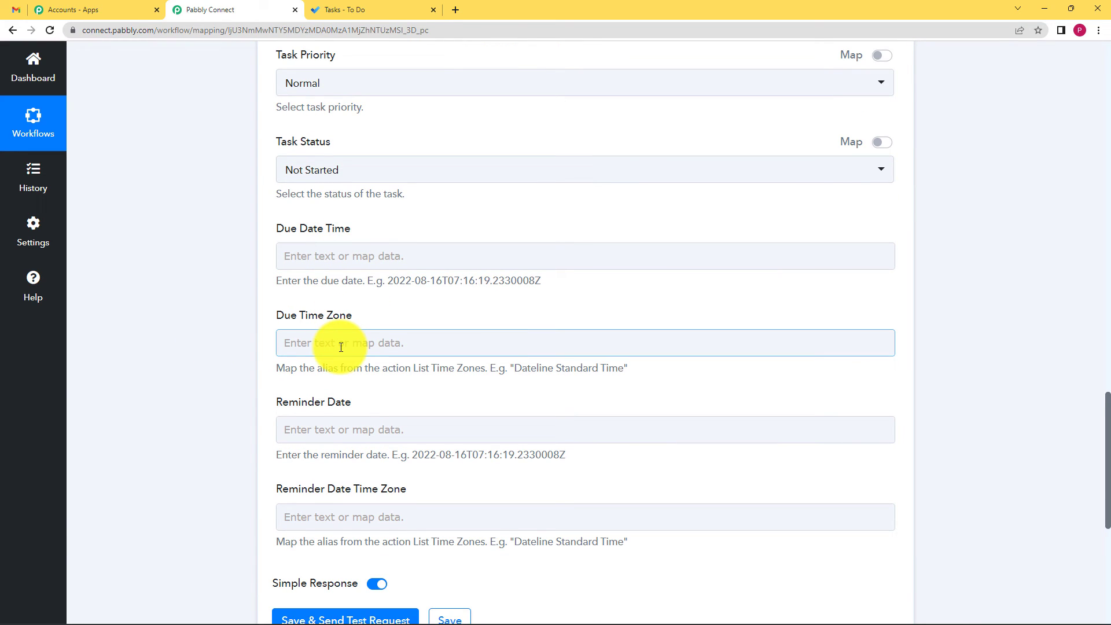
{"action": "left_click", "coordinate": [182, 323]}
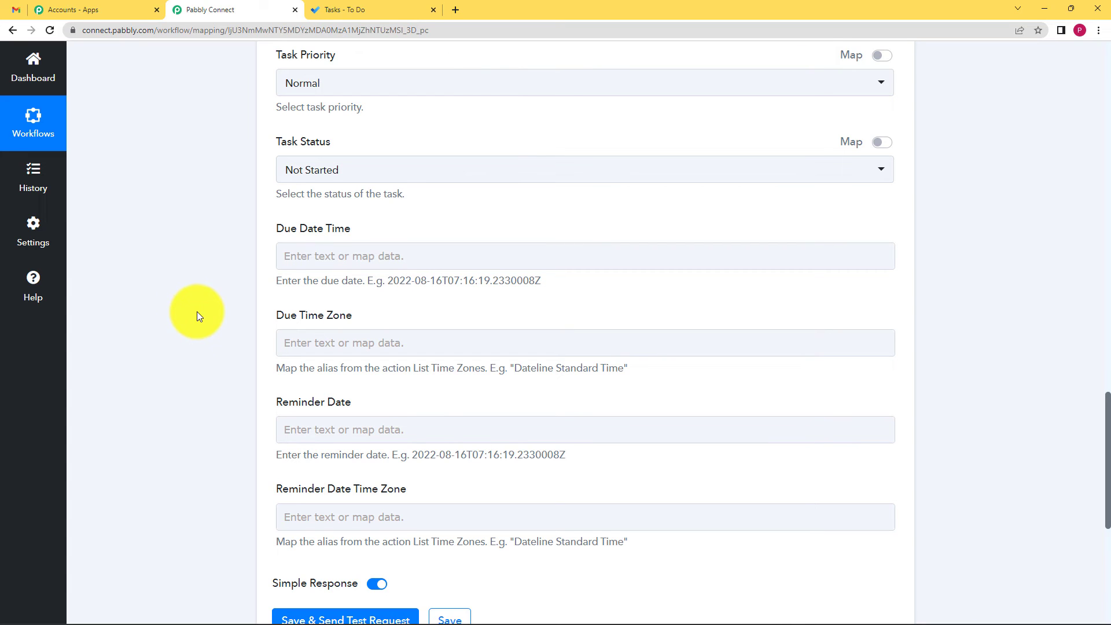
Save the Create Task step with a test request and review the response received.
{"action": "scroll", "coordinate": [197, 312], "scroll_direction": "down", "scroll_amount": 2}
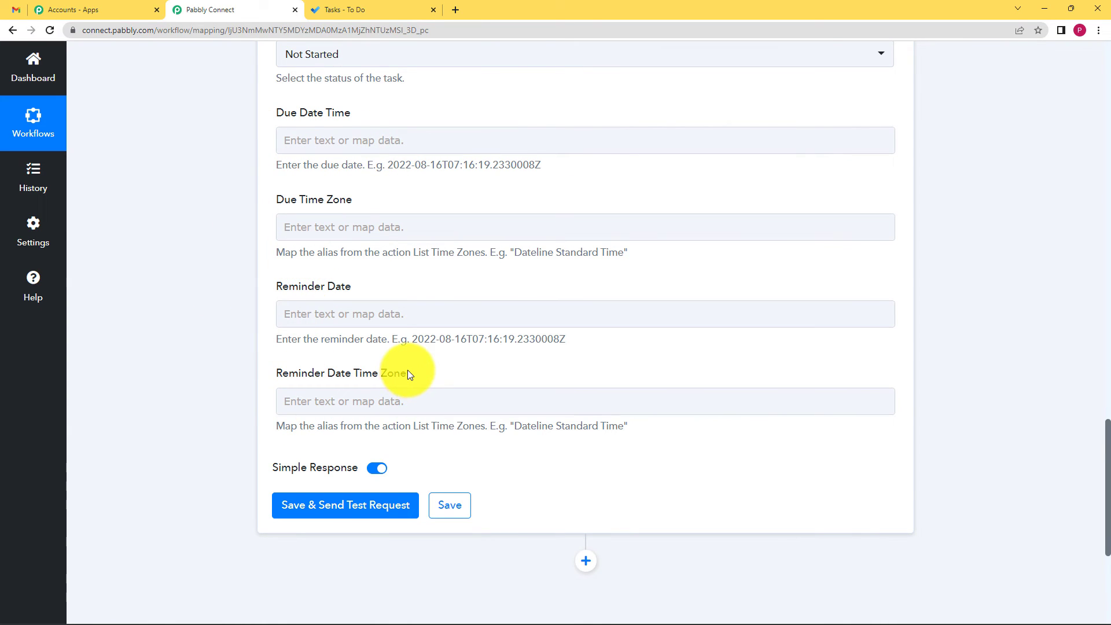
{"action": "left_click", "coordinate": [392, 502]}
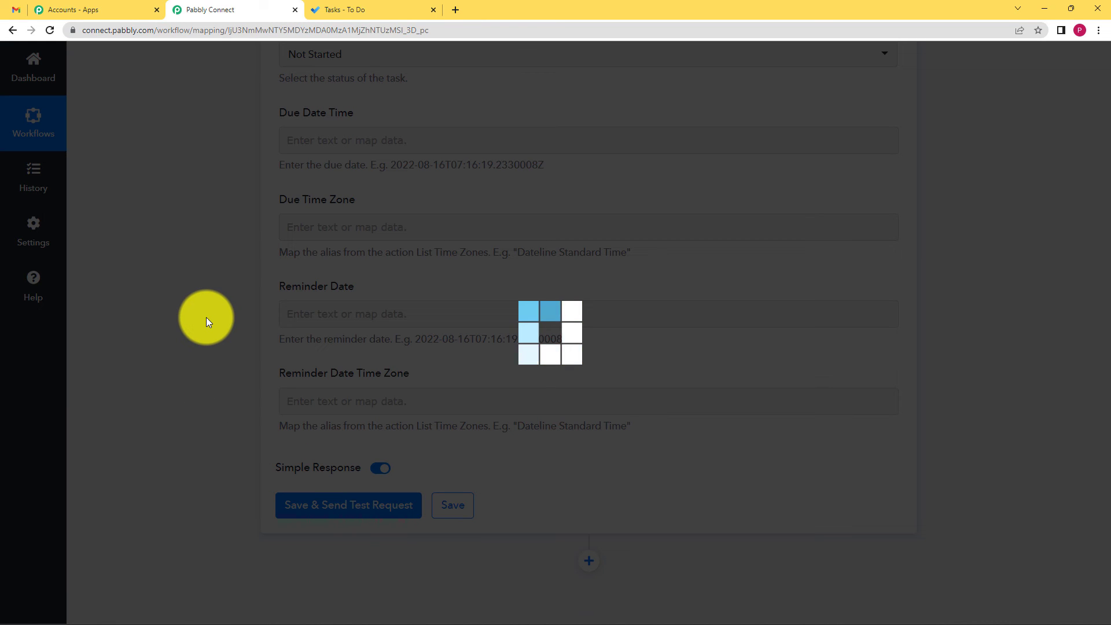
{"action": "scroll", "coordinate": [207, 316], "scroll_direction": "down", "scroll_amount": 4}
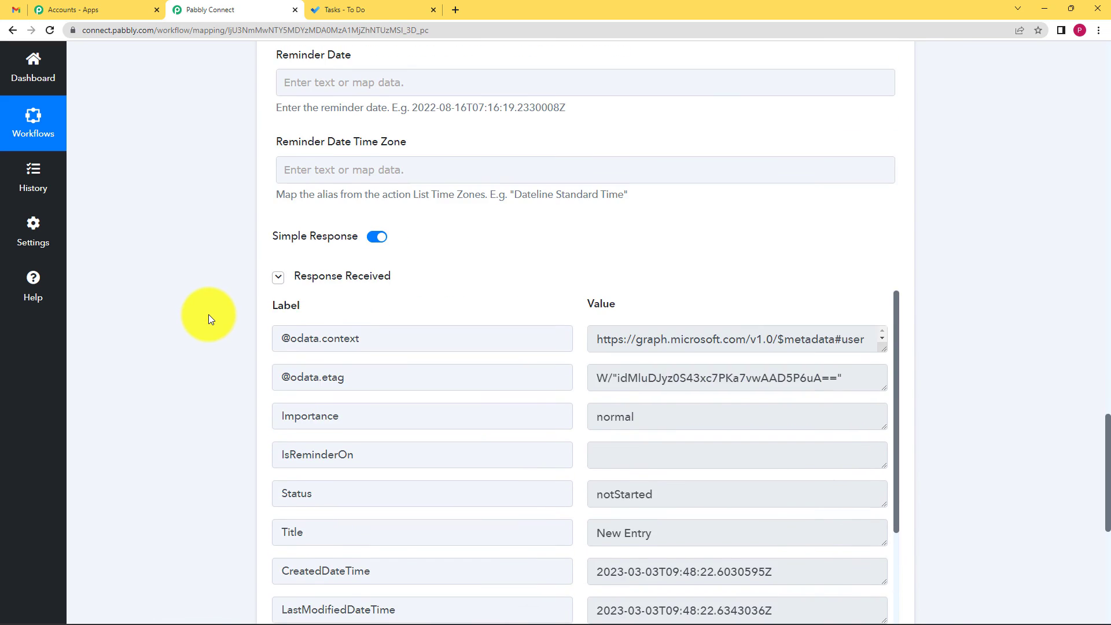
{"action": "scroll", "coordinate": [209, 314], "scroll_direction": "down", "scroll_amount": 2}
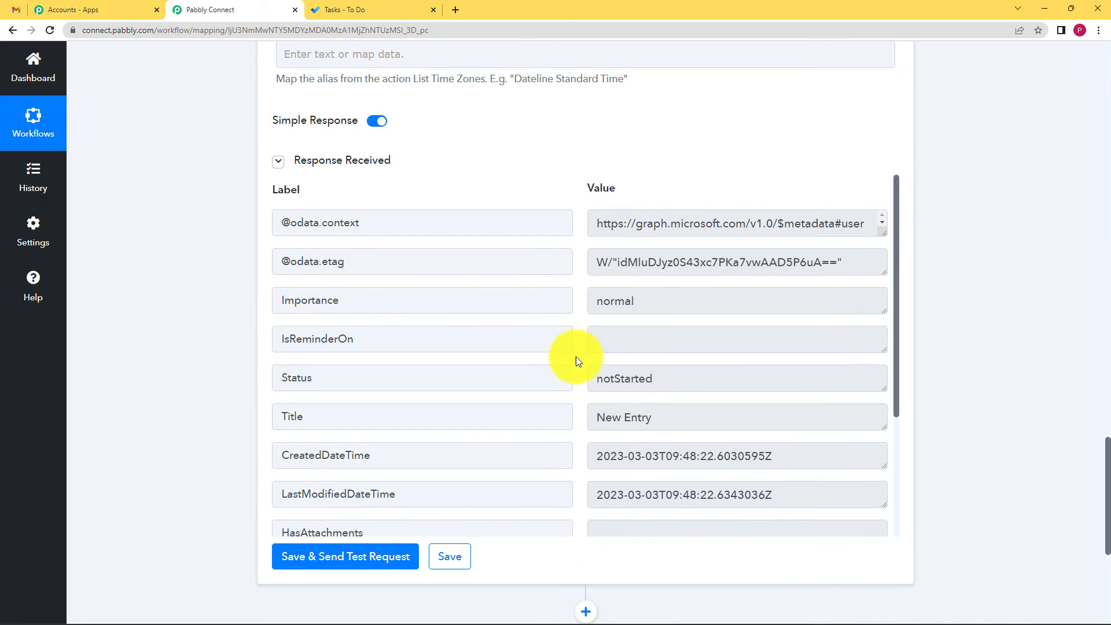
{"action": "scroll", "coordinate": [590, 321], "scroll_direction": "down", "scroll_amount": 3}
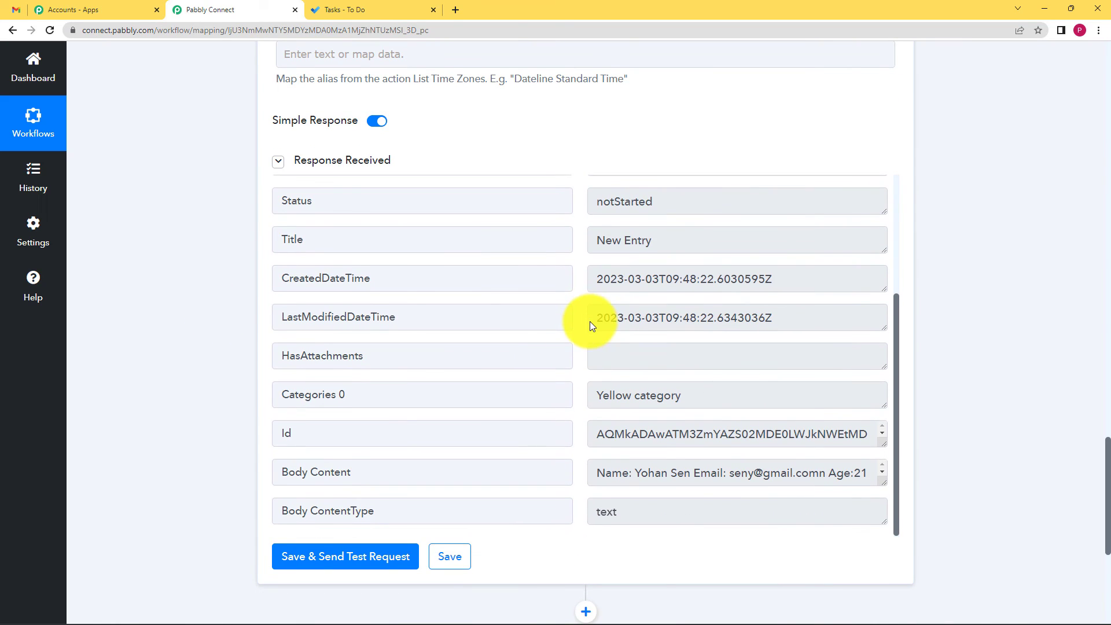
{"action": "scroll", "coordinate": [582, 331], "scroll_direction": "up", "scroll_amount": 3}
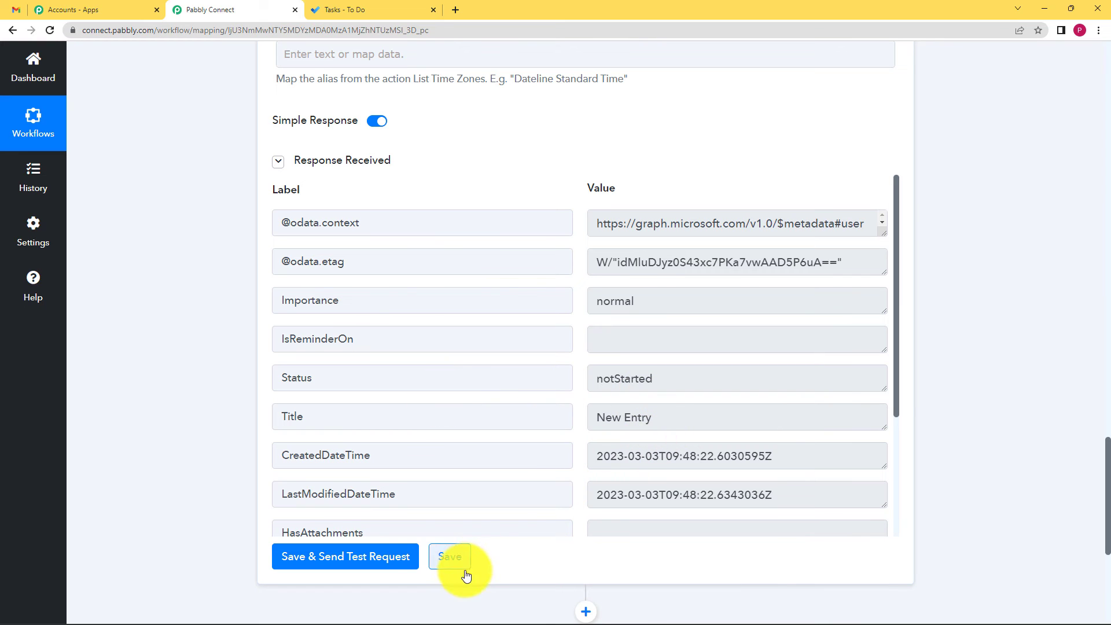
Save the Create Task step, switch to Microsoft To Do and open the New Entry task's details.
{"action": "left_click", "coordinate": [456, 557]}
{"action": "left_click", "coordinate": [547, 399]}
{"action": "left_click", "coordinate": [383, 2]}
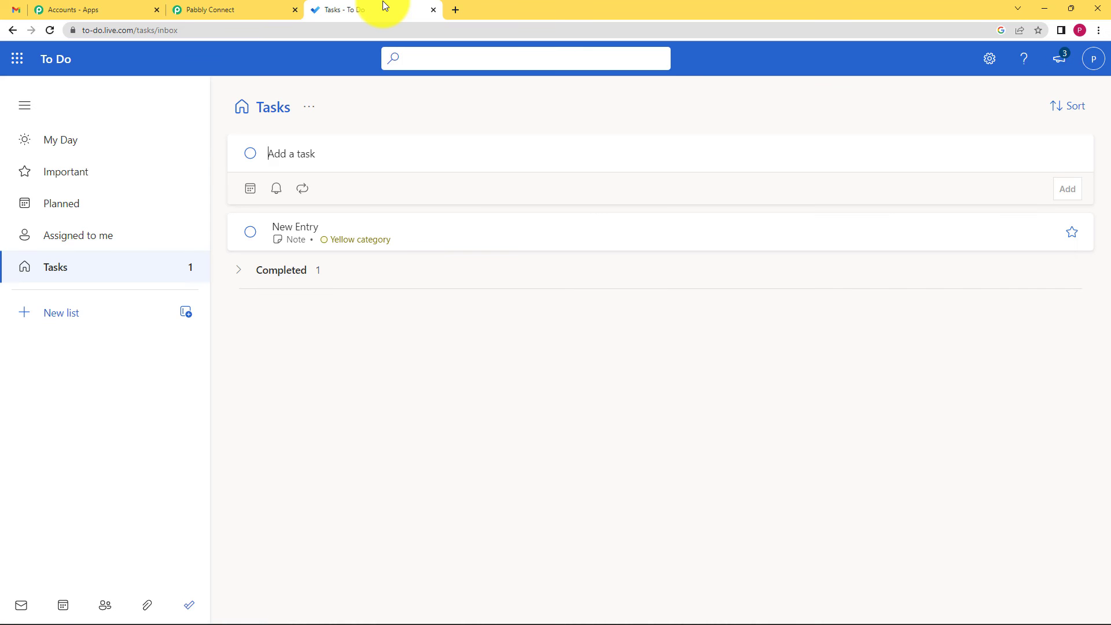
{"action": "left_click", "coordinate": [293, 230]}
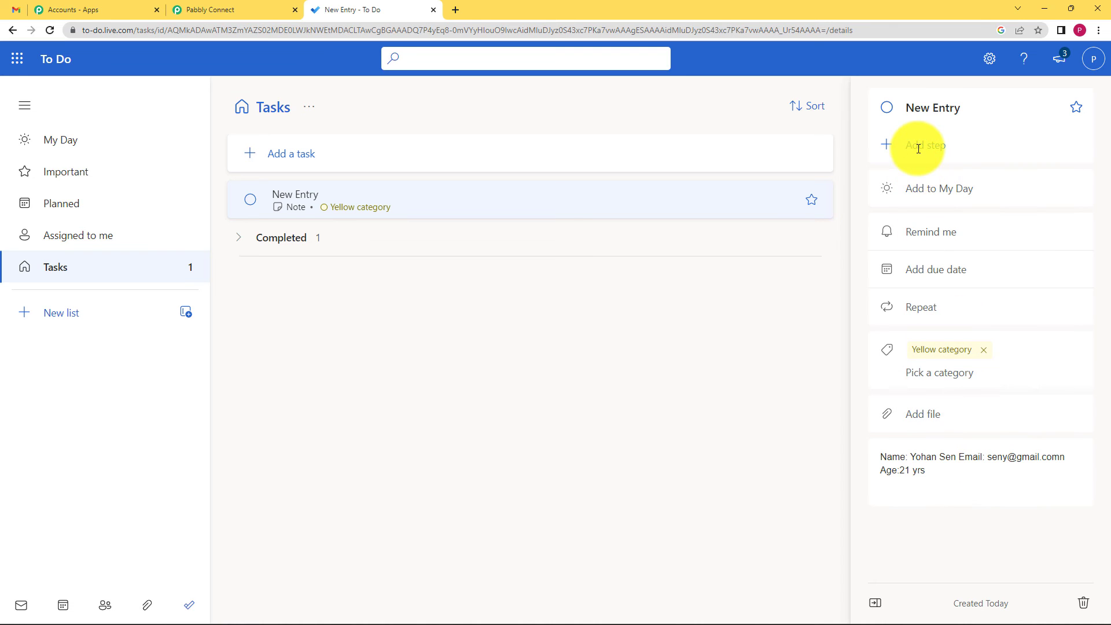
Return to Pabbly Connect, collapse the Create Task step and look over the whole workflow.
{"action": "left_click", "coordinate": [241, 9]}
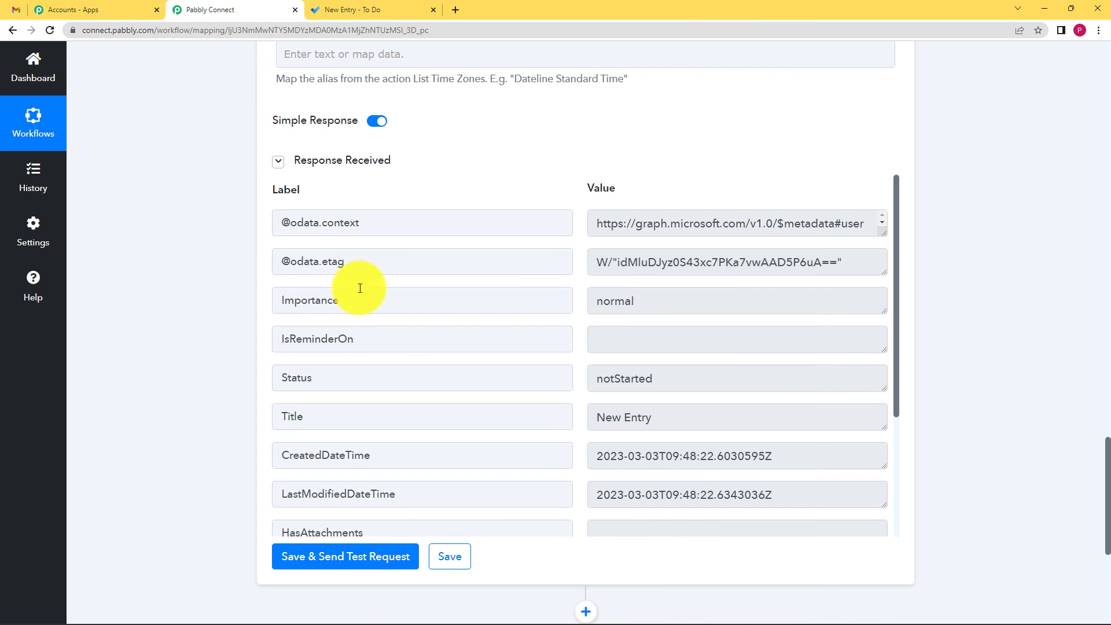
{"action": "scroll", "coordinate": [192, 273], "scroll_direction": "up", "scroll_amount": 15}
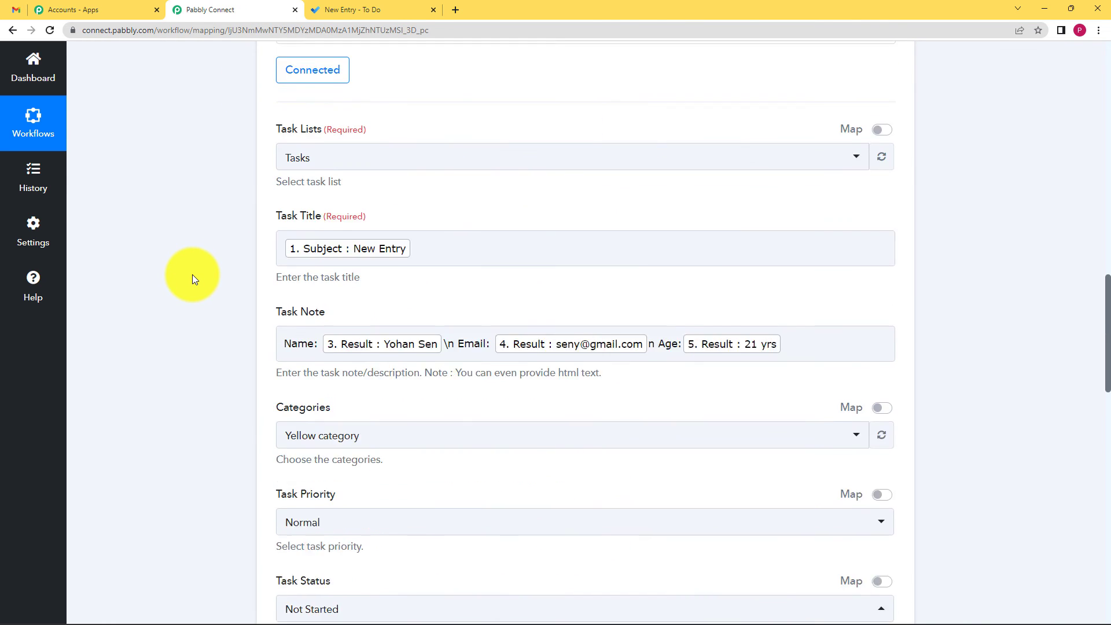
{"action": "scroll", "coordinate": [193, 274], "scroll_direction": "up", "scroll_amount": 4}
{"action": "left_click", "coordinate": [568, 370]}
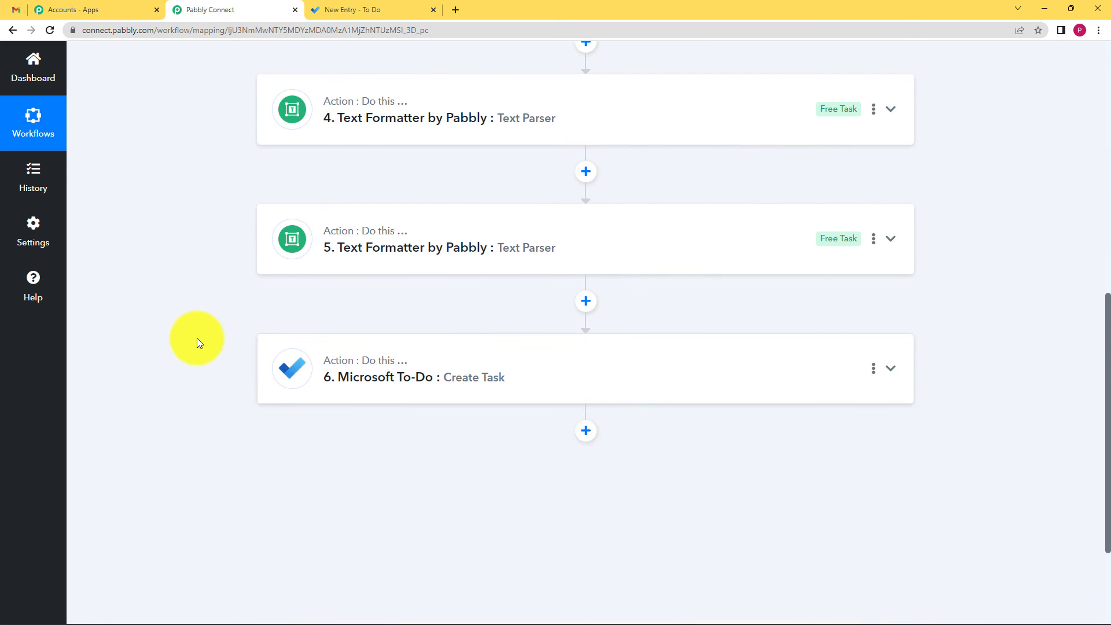
{"action": "scroll", "coordinate": [199, 336], "scroll_direction": "up", "scroll_amount": 4}
{"action": "scroll", "coordinate": [199, 327], "scroll_direction": "up", "scroll_amount": 6}
{"action": "scroll", "coordinate": [202, 320], "scroll_direction": "down", "scroll_amount": 5}
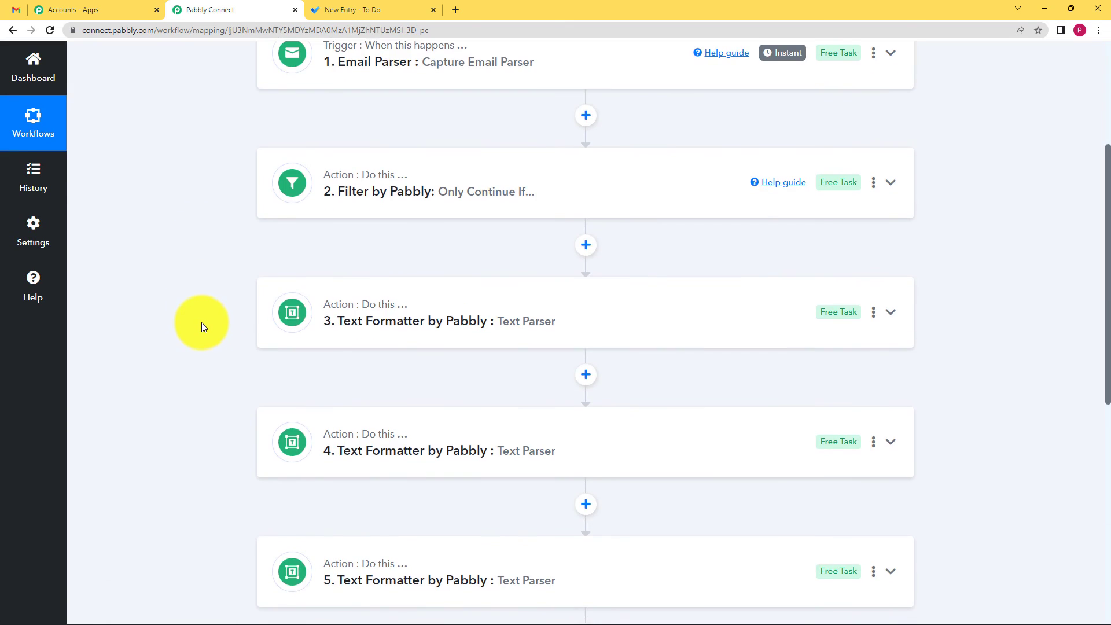
{"action": "scroll", "coordinate": [232, 312], "scroll_direction": "up", "scroll_amount": 2}
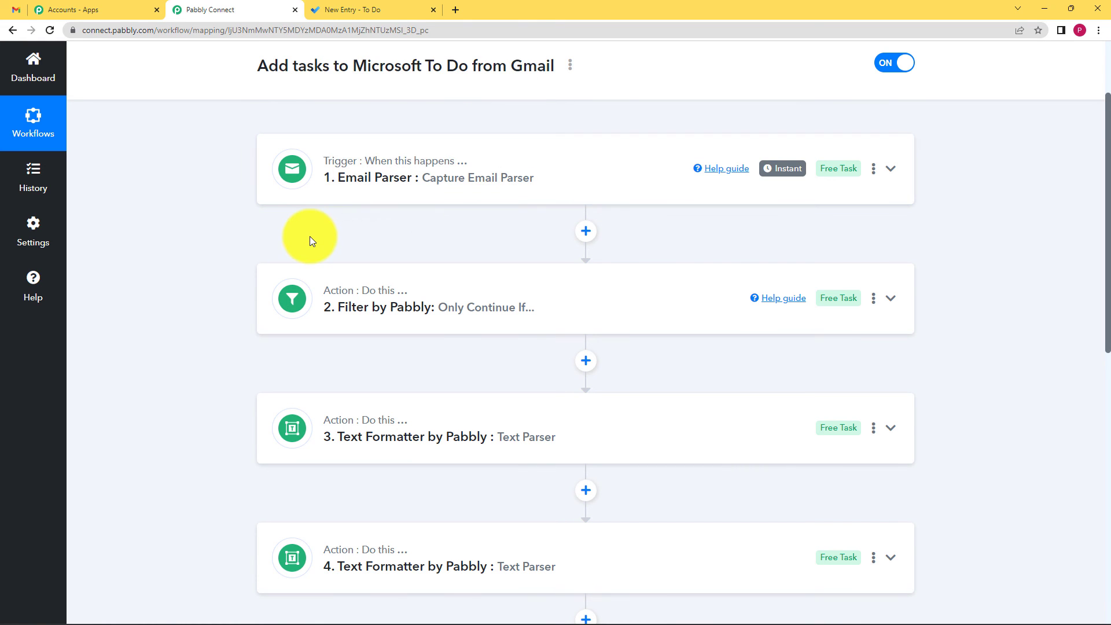
Review the NEW ENTRY email in Gmail and the workflow's Filter condition on the subject in Pabbly Connect.
{"action": "left_click", "coordinate": [16, 10]}
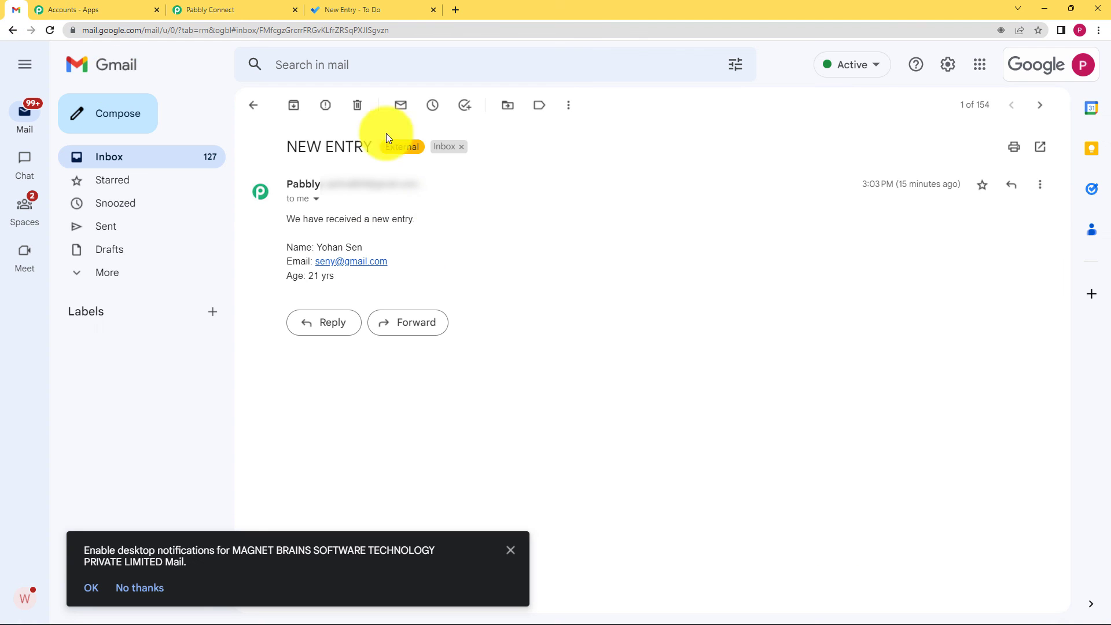
{"action": "left_click", "coordinate": [248, 8]}
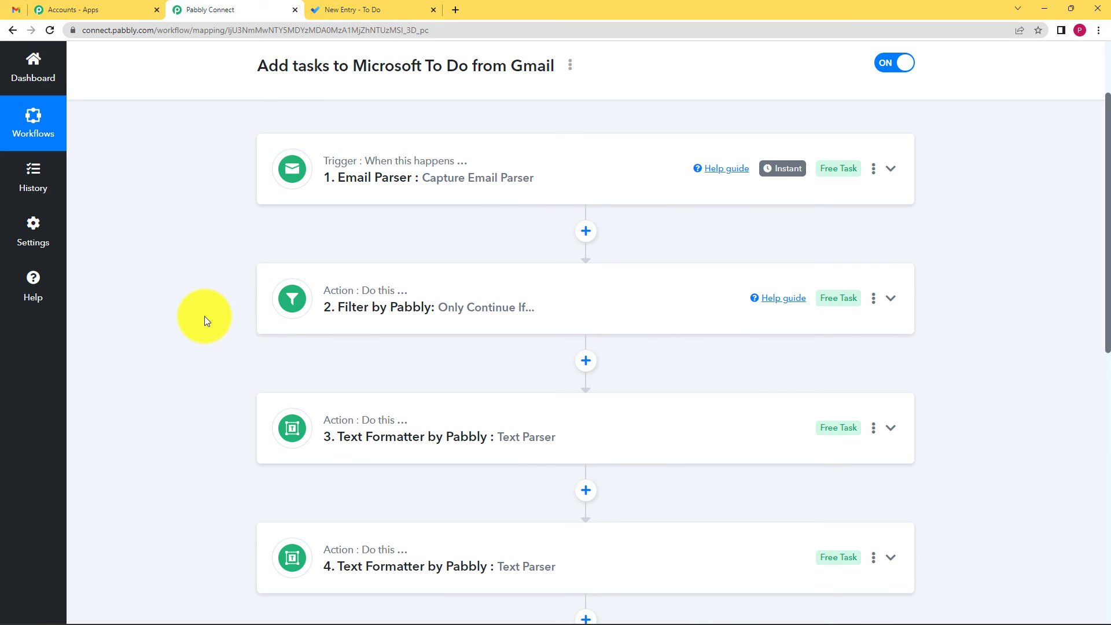
{"action": "left_click", "coordinate": [518, 329]}
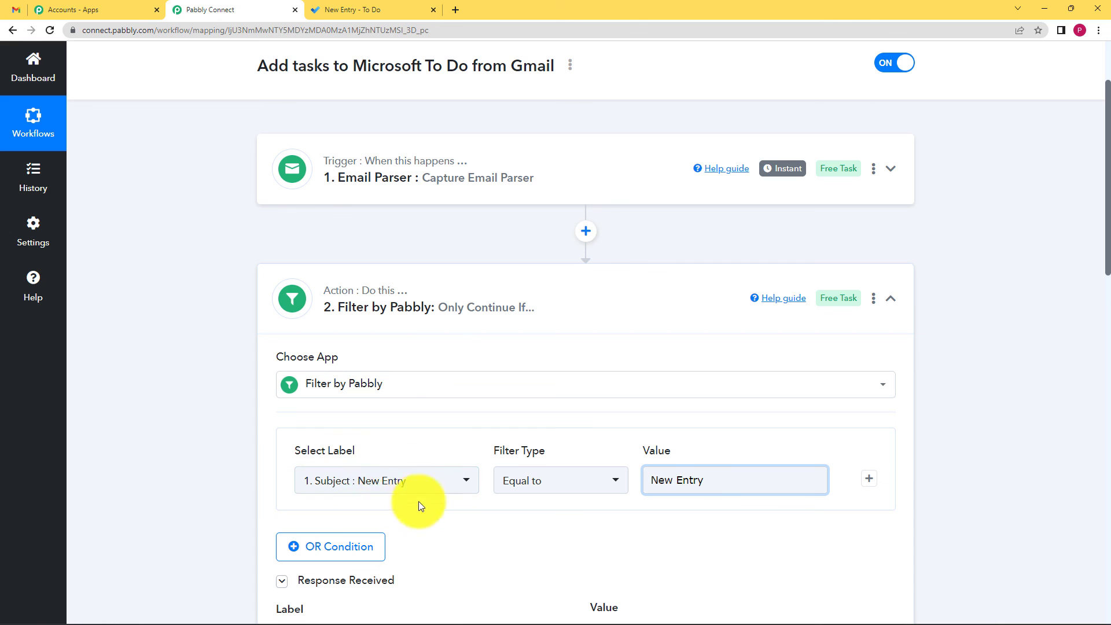
{"action": "left_click", "coordinate": [571, 296]}
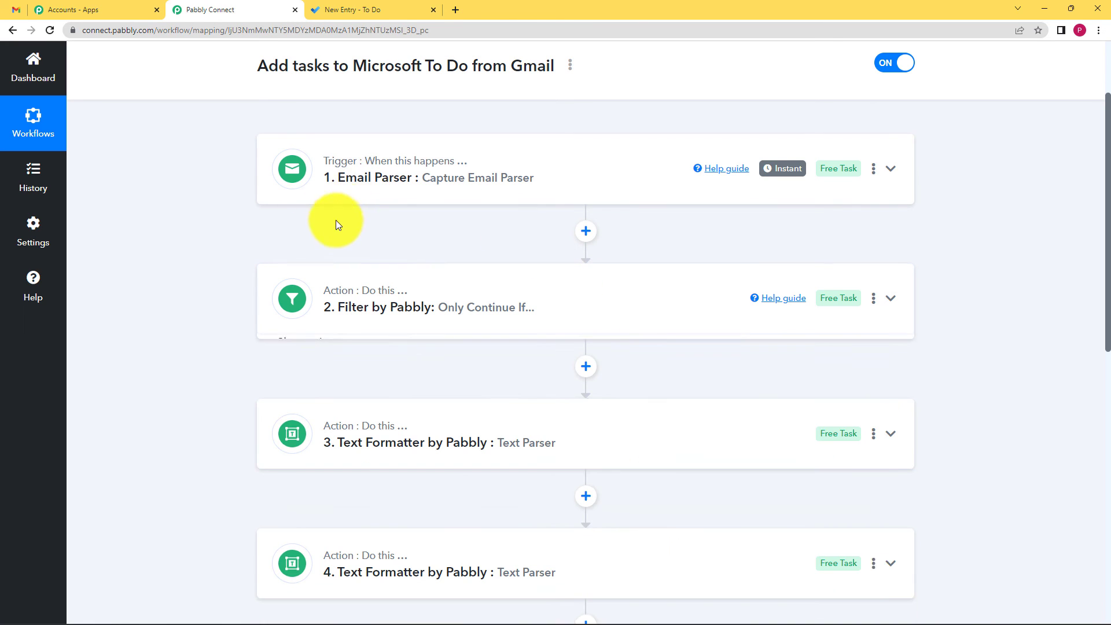
{"action": "scroll", "coordinate": [417, 328], "scroll_direction": "down", "scroll_amount": 2}
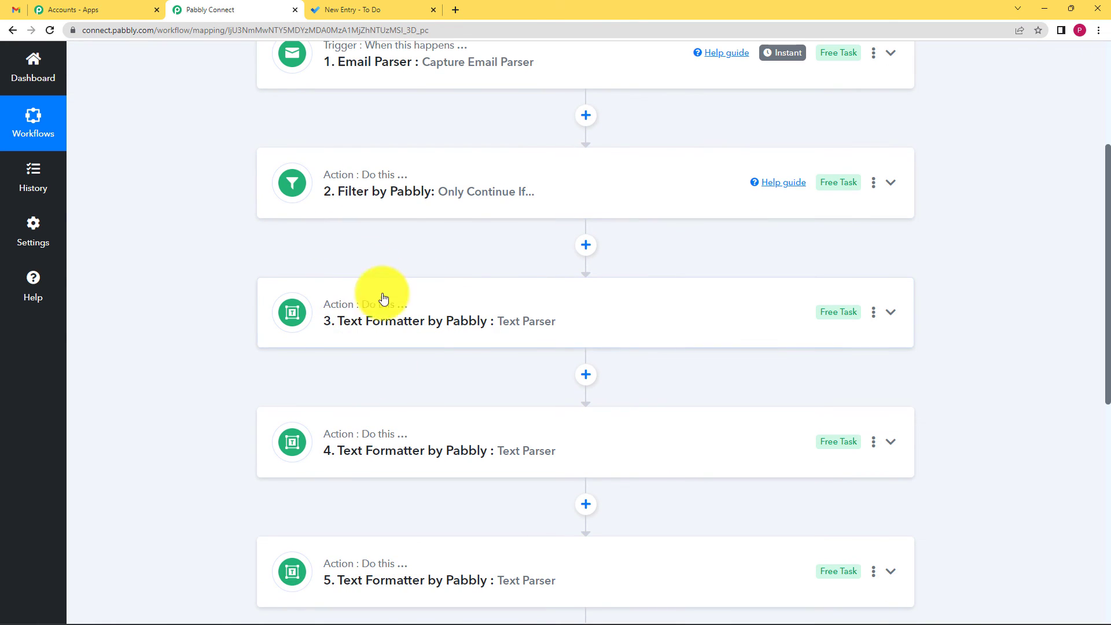
{"action": "scroll", "coordinate": [334, 203], "scroll_direction": "down", "scroll_amount": 3}
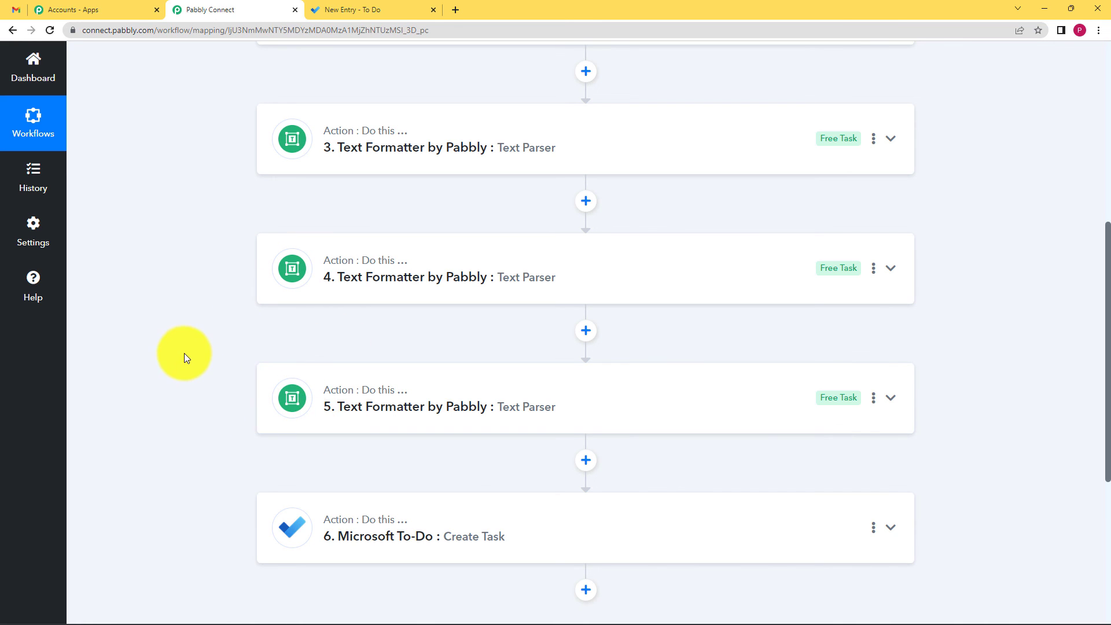
{"action": "scroll", "coordinate": [185, 356], "scroll_direction": "down", "scroll_amount": 3}
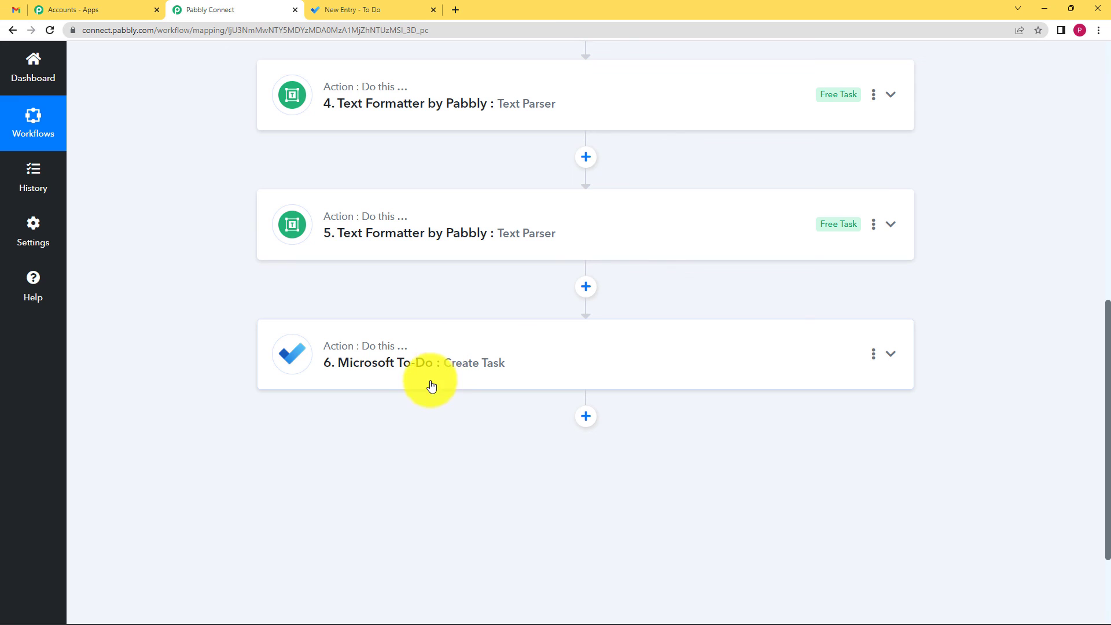
Expand the Microsoft To-Do Create Task step and compare its settings with the New Entry task in To Do.
{"action": "left_click", "coordinate": [480, 377]}
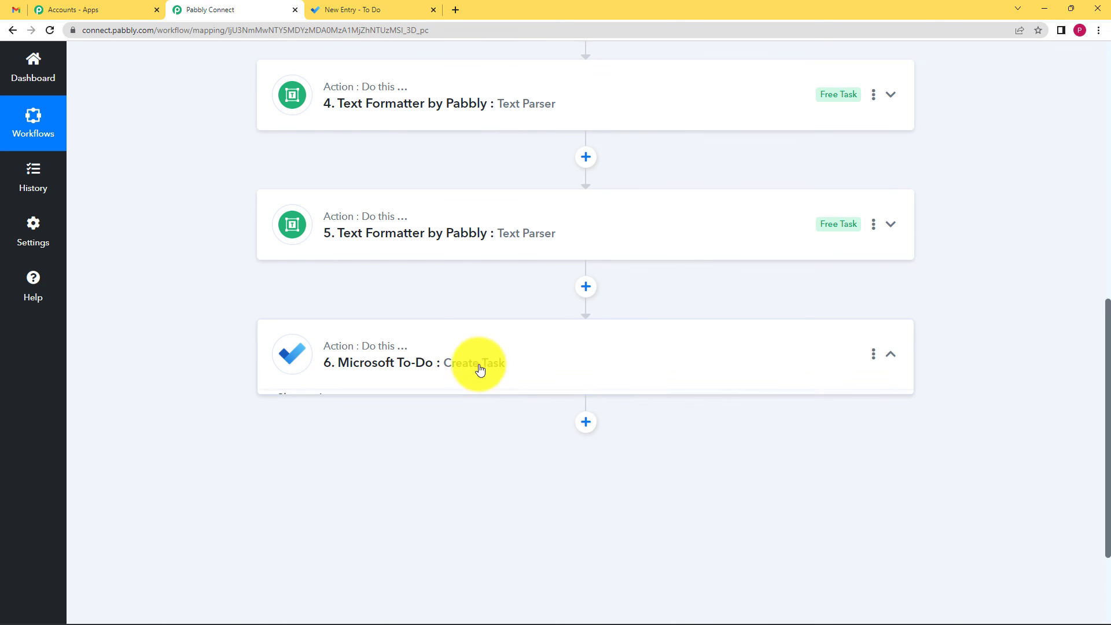
{"action": "scroll", "coordinate": [206, 399], "scroll_direction": "down", "scroll_amount": 8}
{"action": "scroll", "coordinate": [207, 398], "scroll_direction": "down", "scroll_amount": 15}
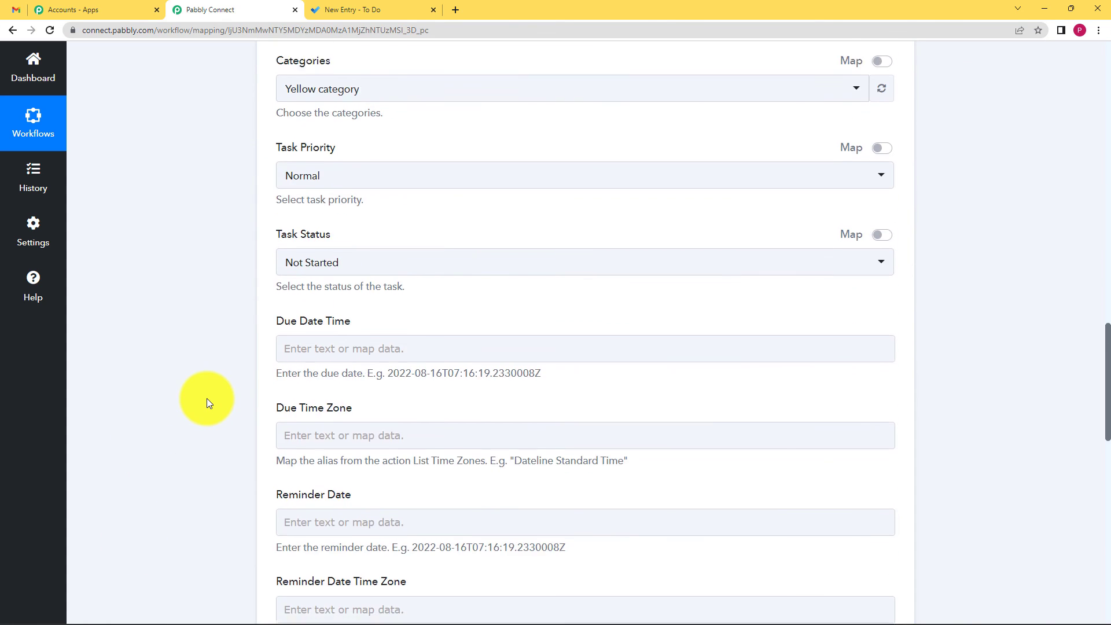
{"action": "left_click", "coordinate": [370, 10]}
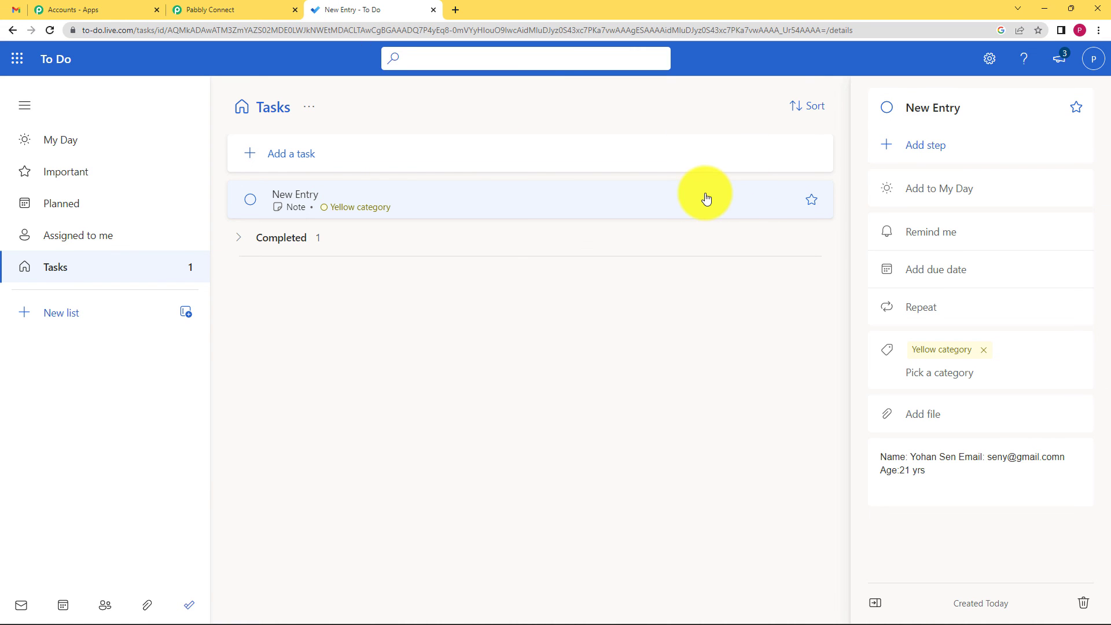
{"action": "left_click", "coordinate": [272, 9]}
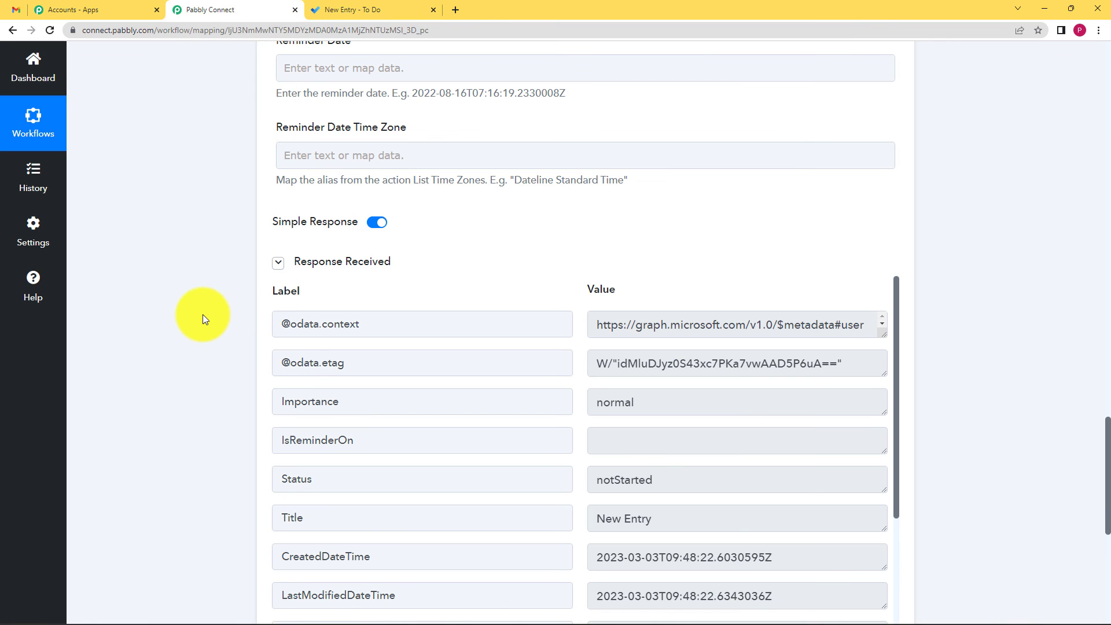